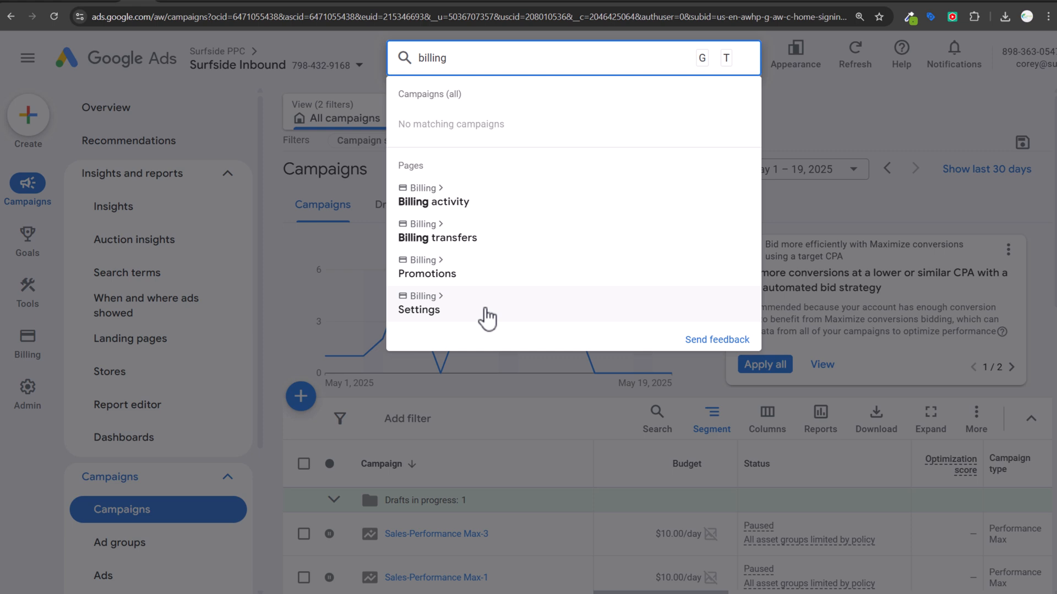
Dismiss the billing search and look up the advertiser verification page by searching for "verif".
click(825, 126)
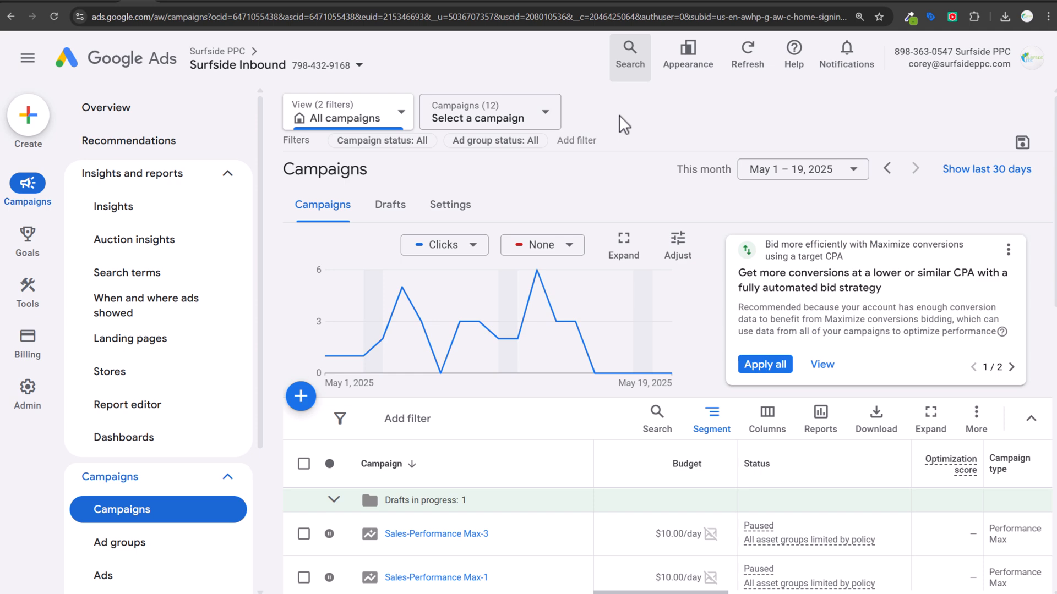
click(629, 55)
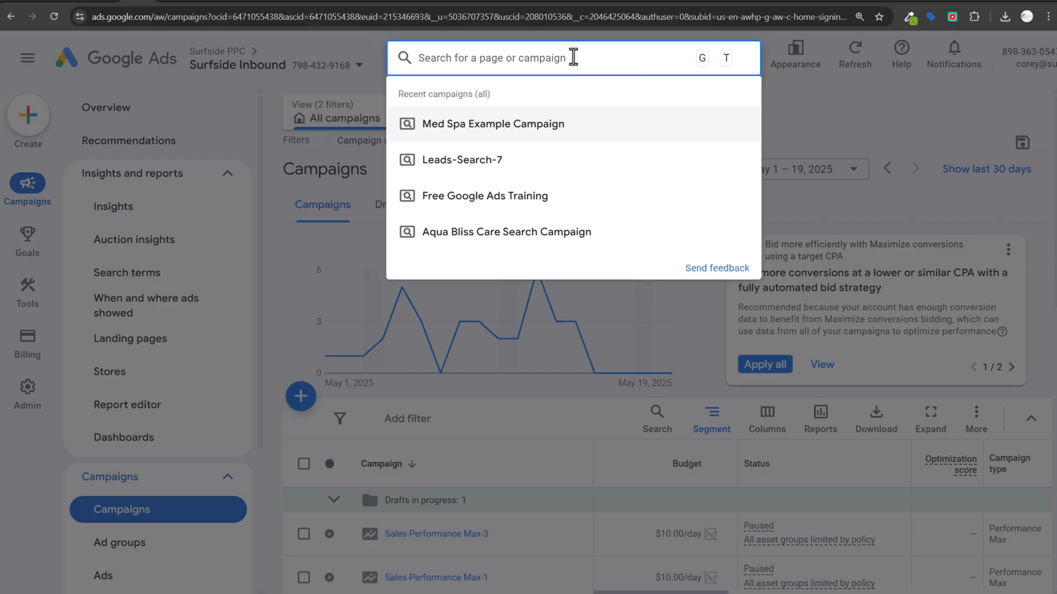
text(verif)
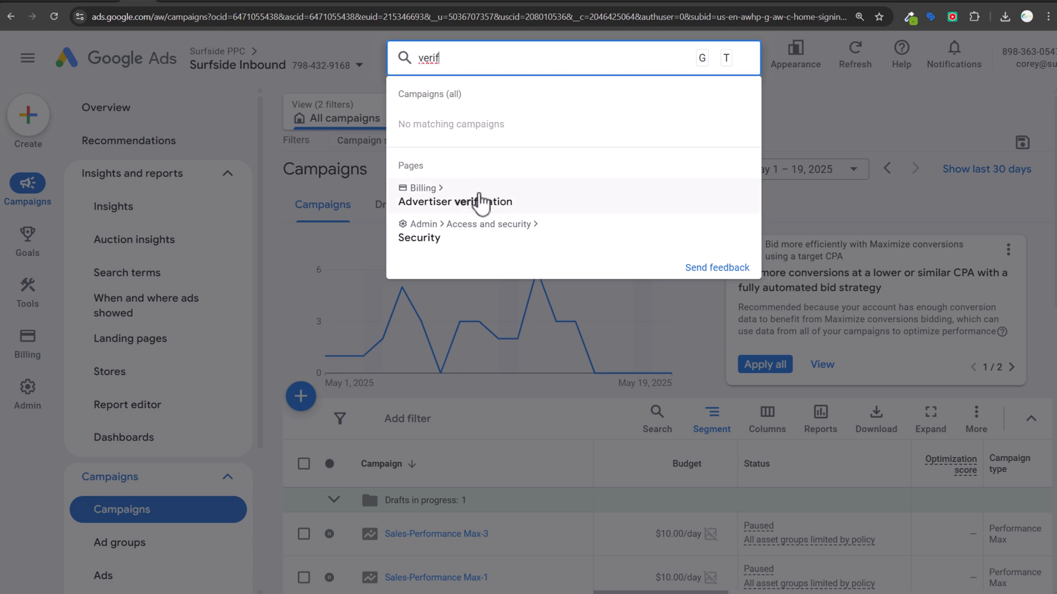
click(841, 129)
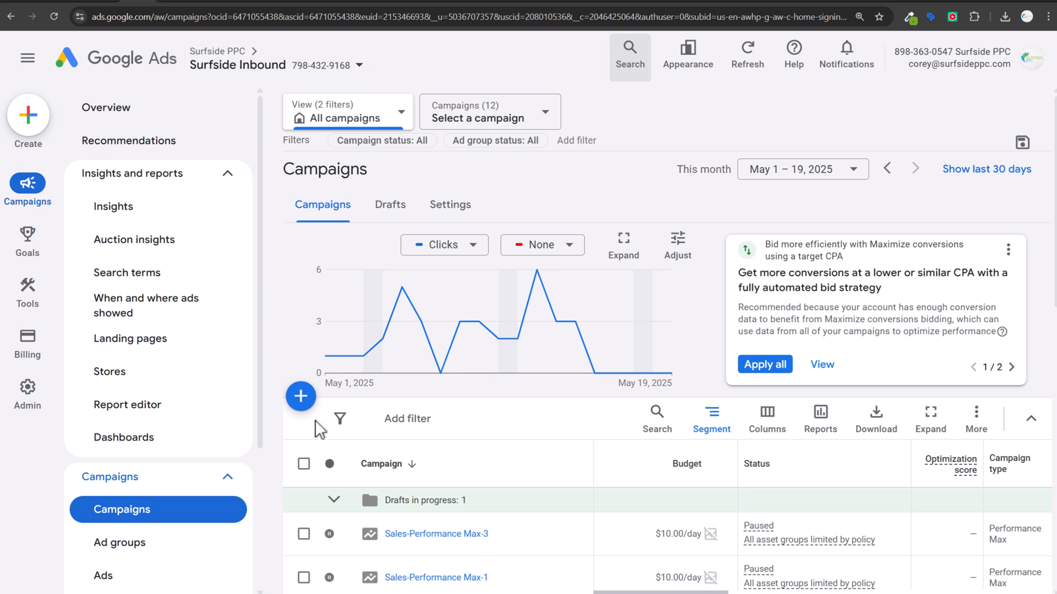
mouse_move(33, 348)
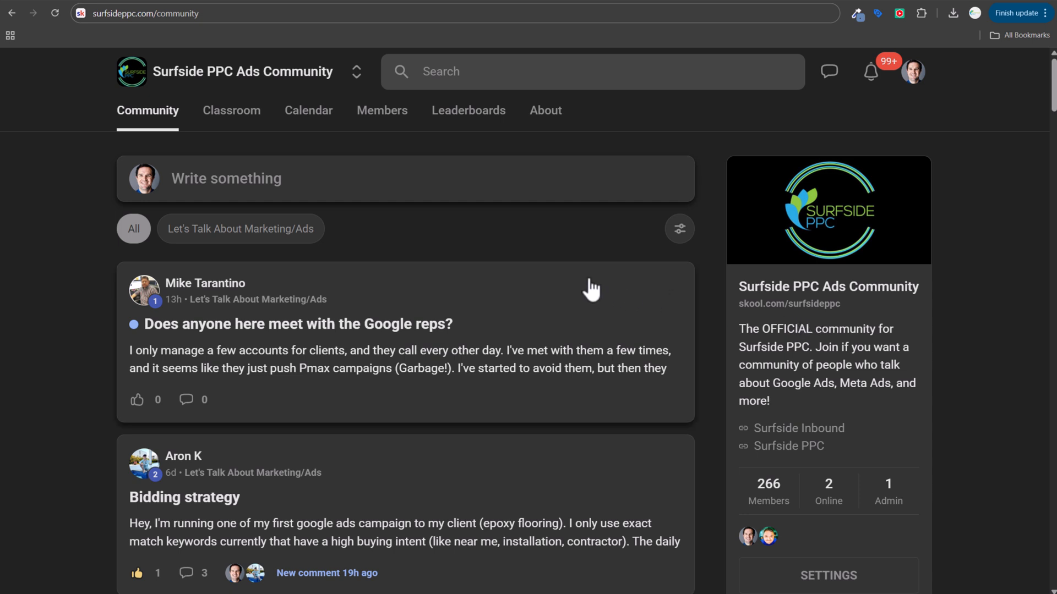
View the Surfside PPC Google Ads Course page and return to the Google Ads campaigns overview.
click(139, 0)
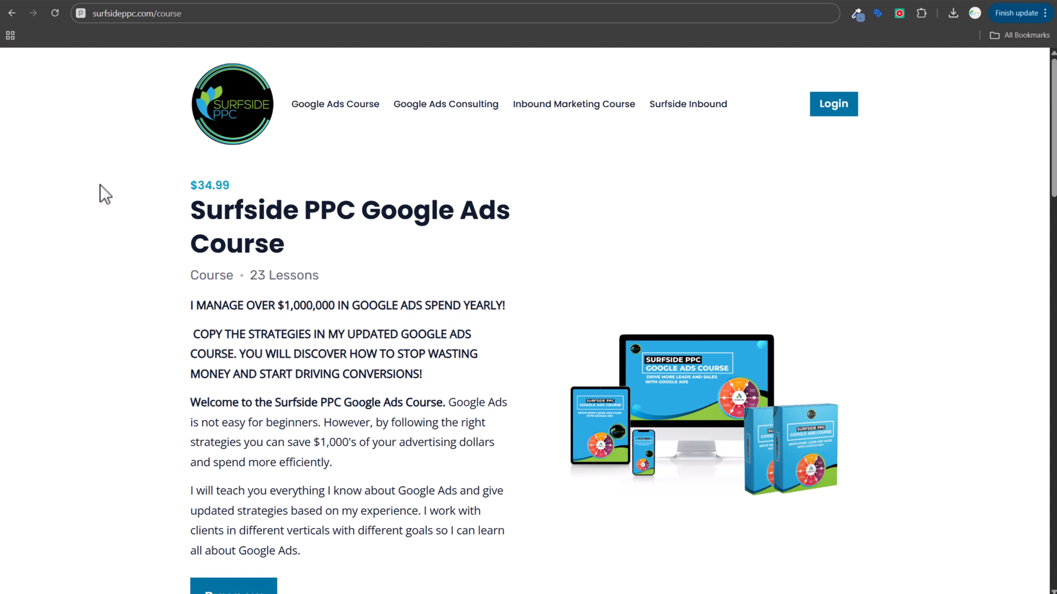
click(154, 1)
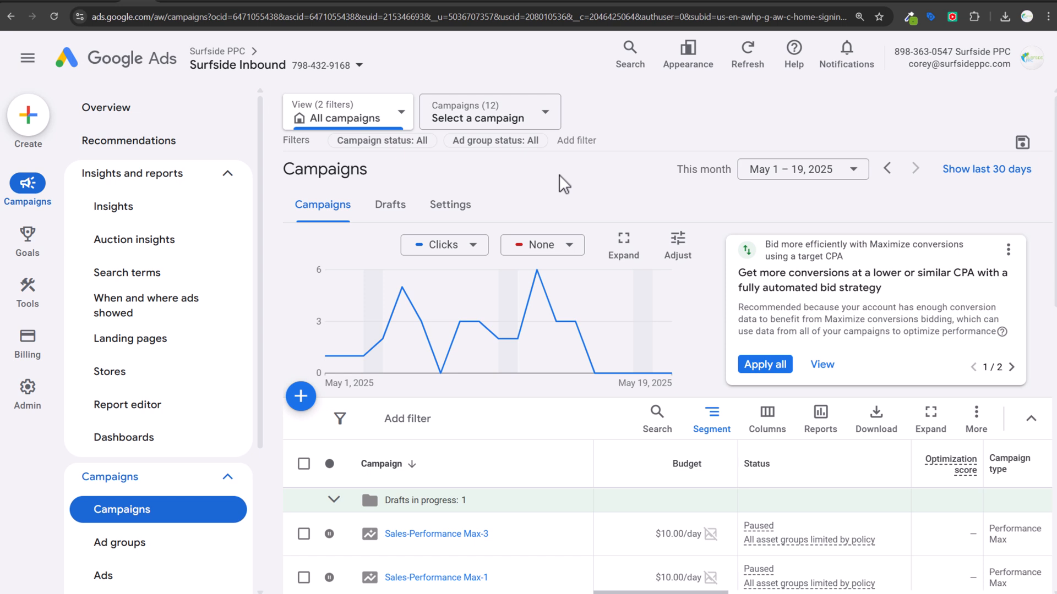
Search for "connec", open the Connected products page and look through the featured products that can be linked.
click(628, 50)
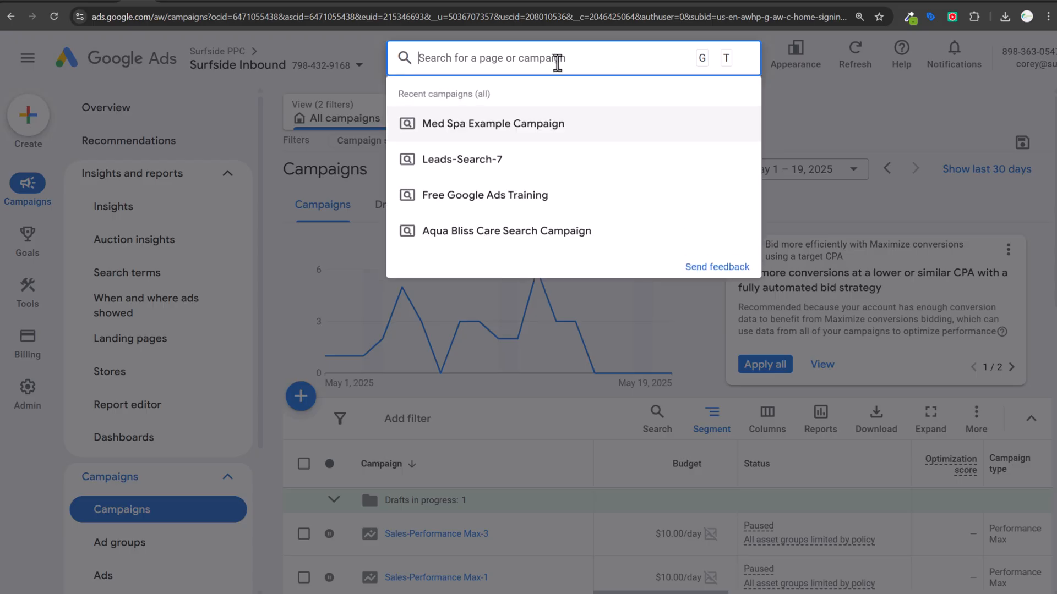
text(connec)
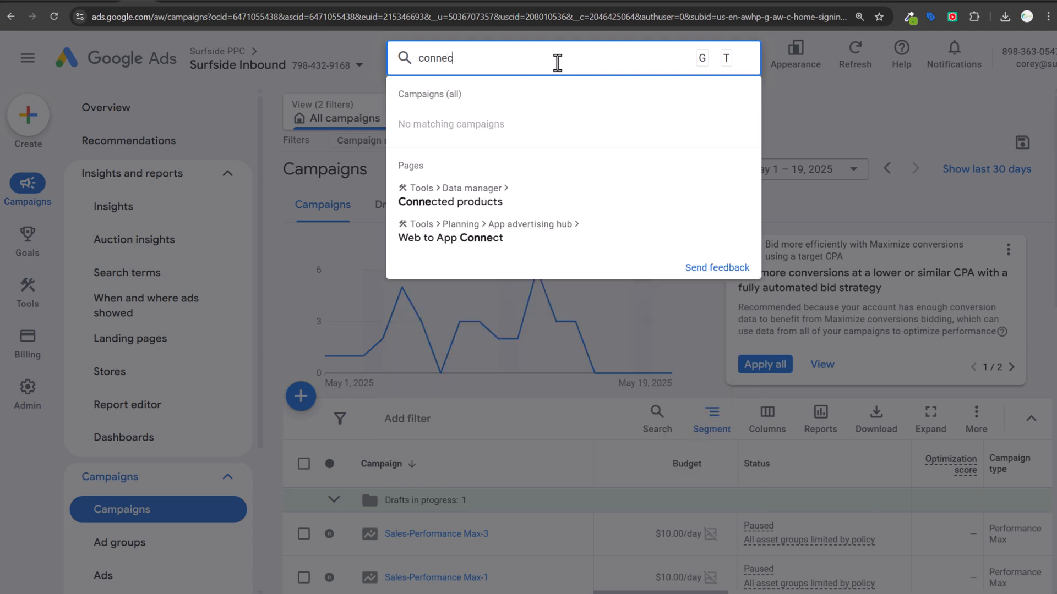
click(536, 202)
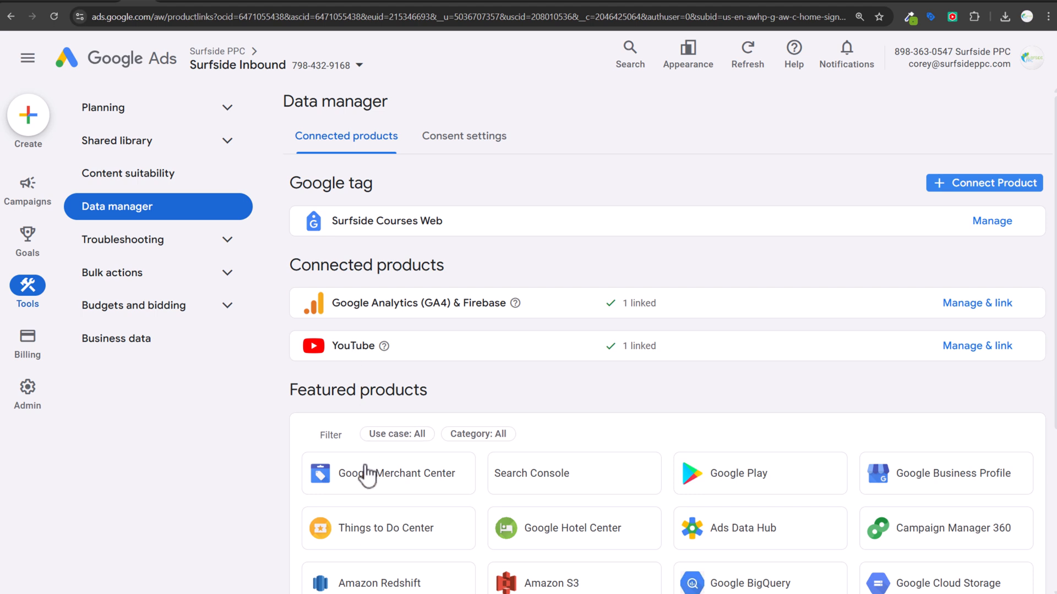
scroll(522, 473, down, 3)
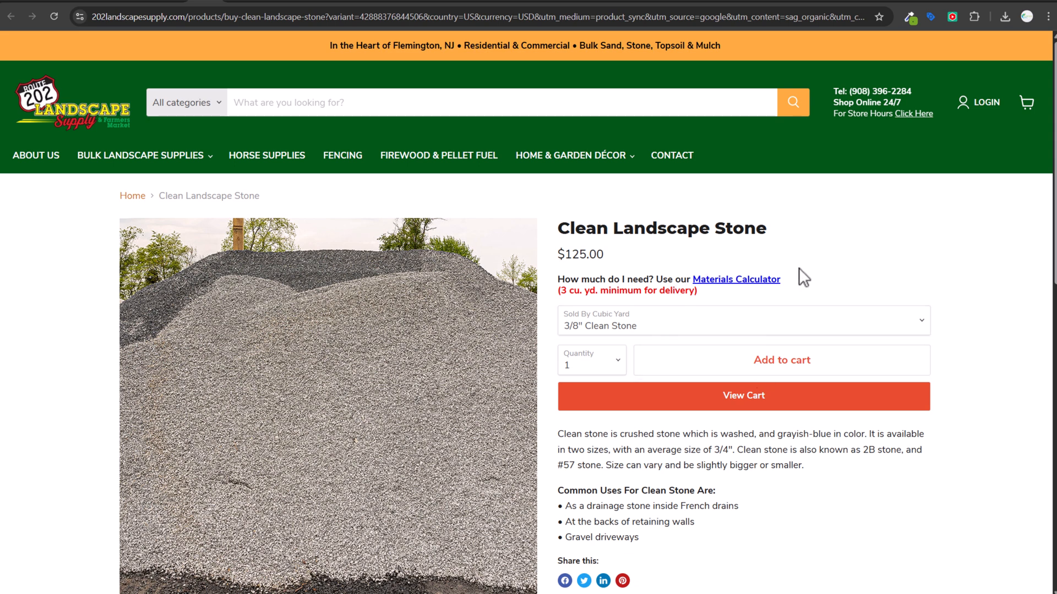
Compare the landscaping supply Shopping results with the Clean Landscape Stone product page and the mulch installation page, returning to Data manager.
click(902, 2)
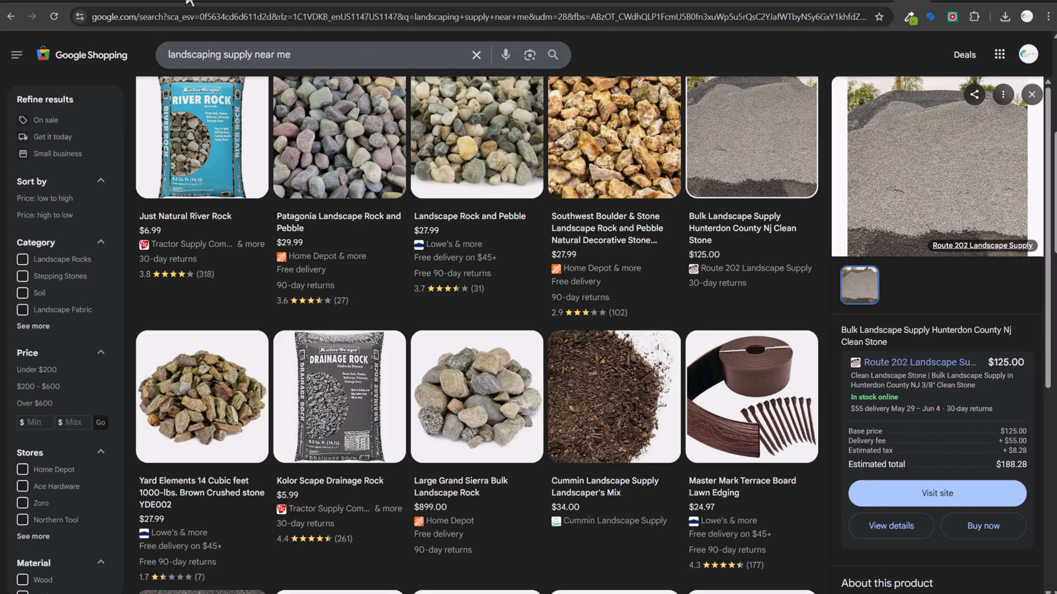
click(204, 4)
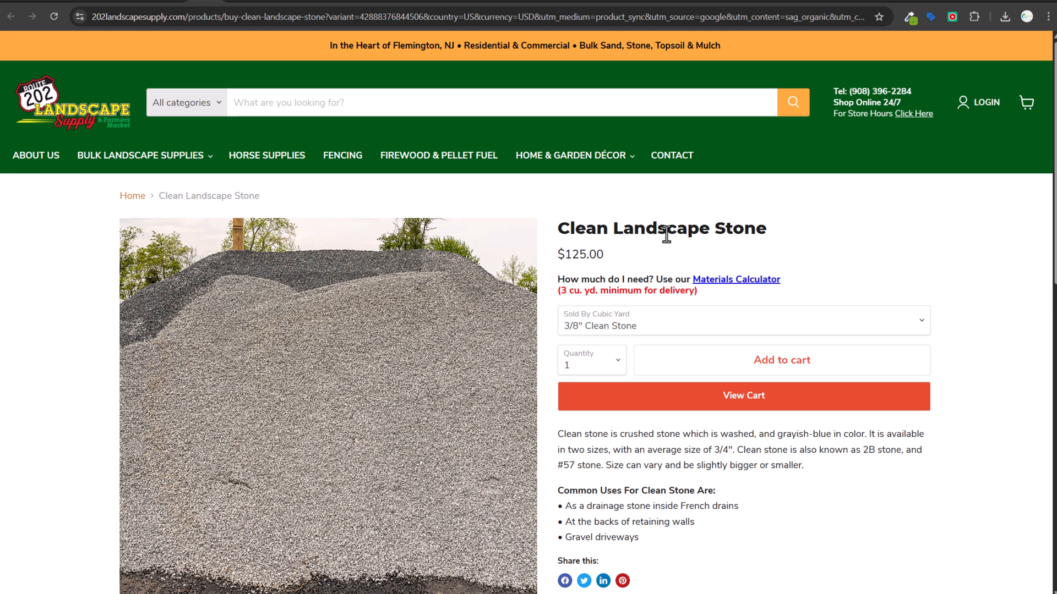
click(175, 4)
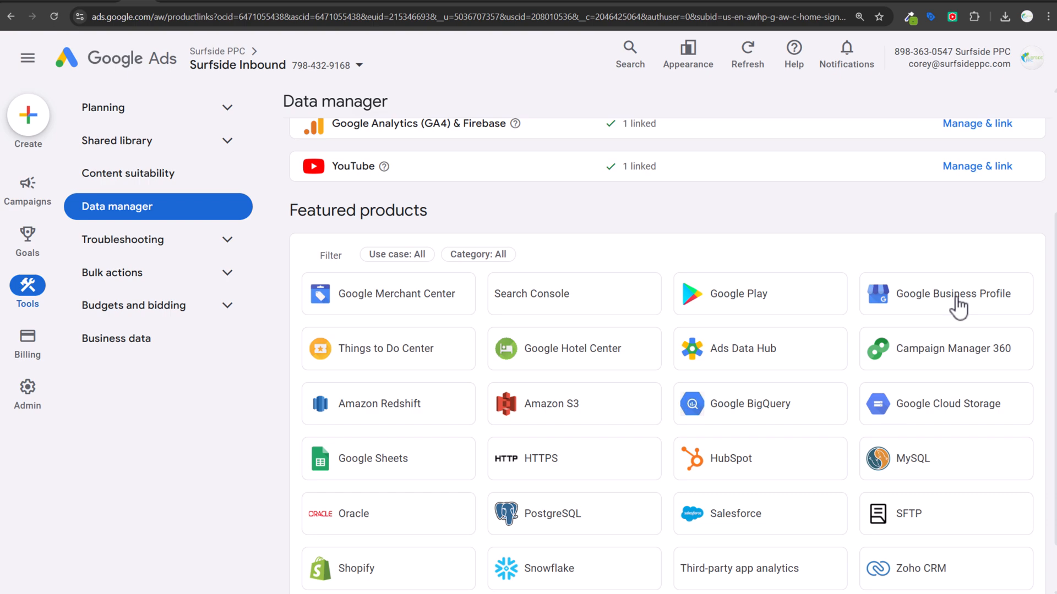
click(205, 4)
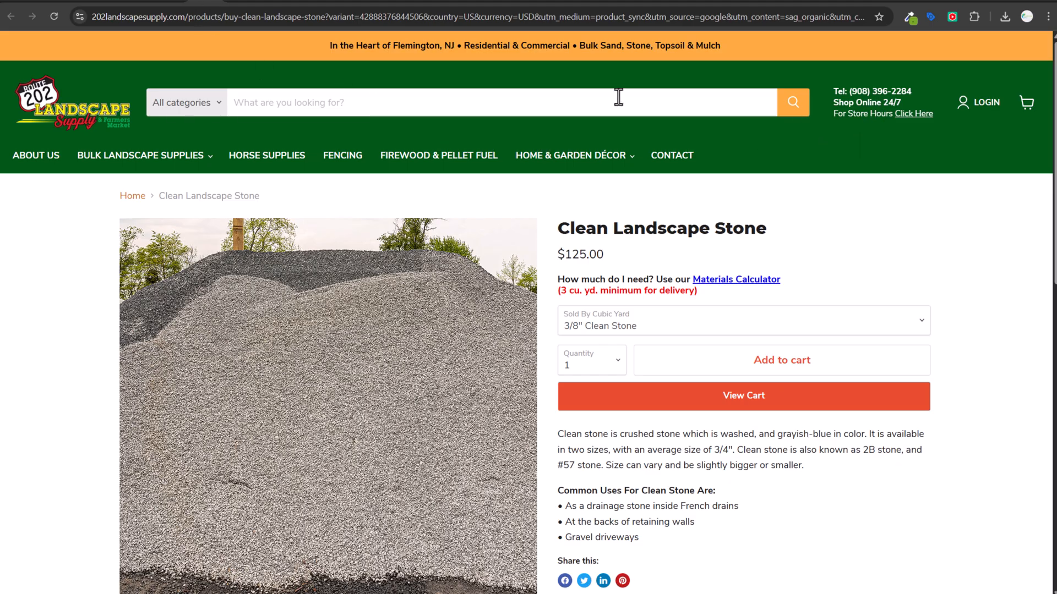
click(165, 4)
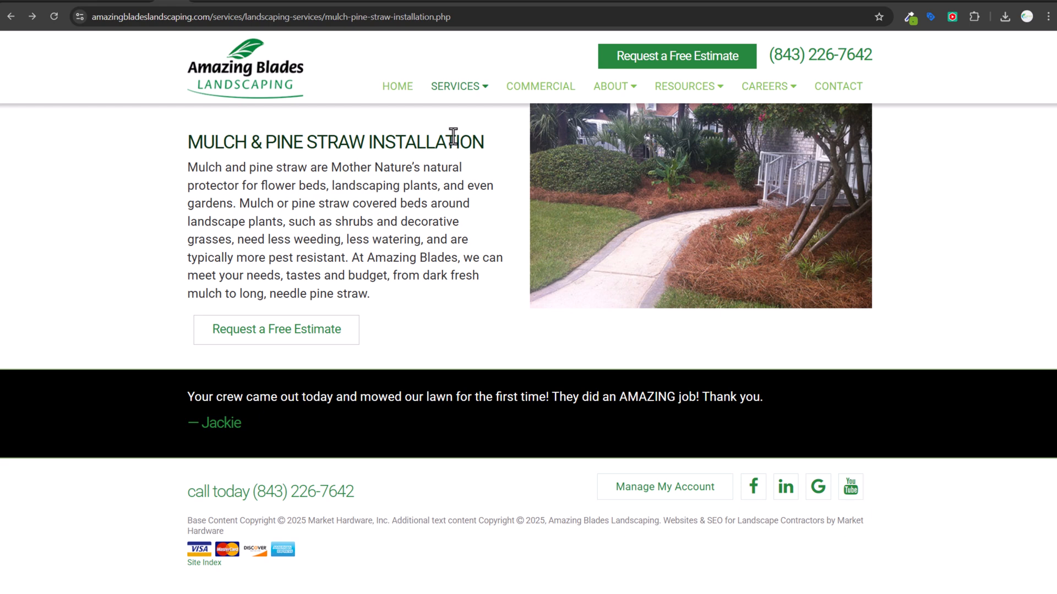
click(137, 2)
scroll(581, 346, down, 2)
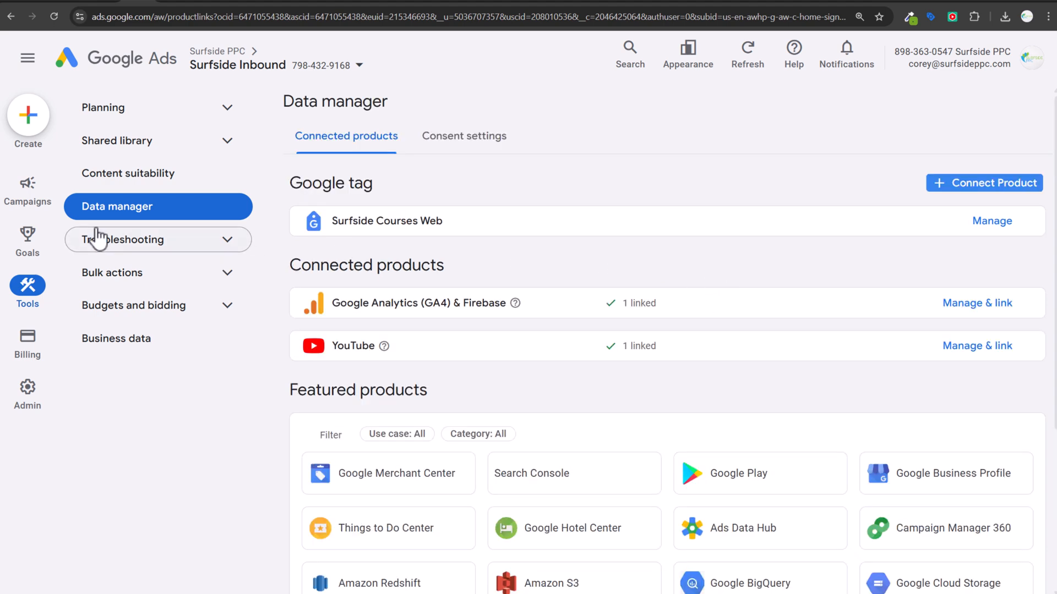
Open the conversion settings under Goals to view the additional settings.
mouse_move(16, 203)
mouse_move(30, 238)
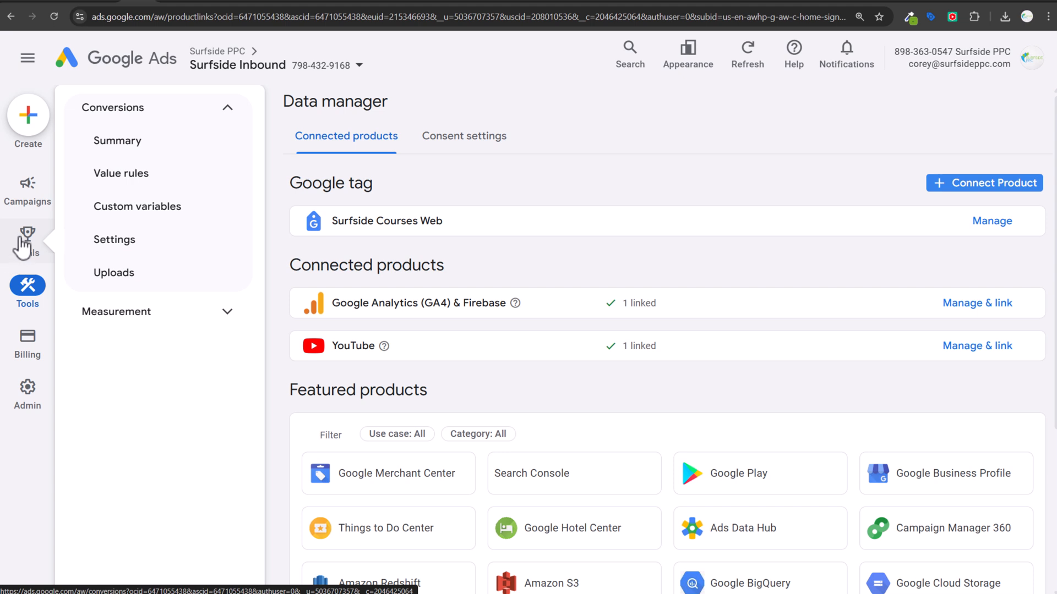
mouse_move(33, 406)
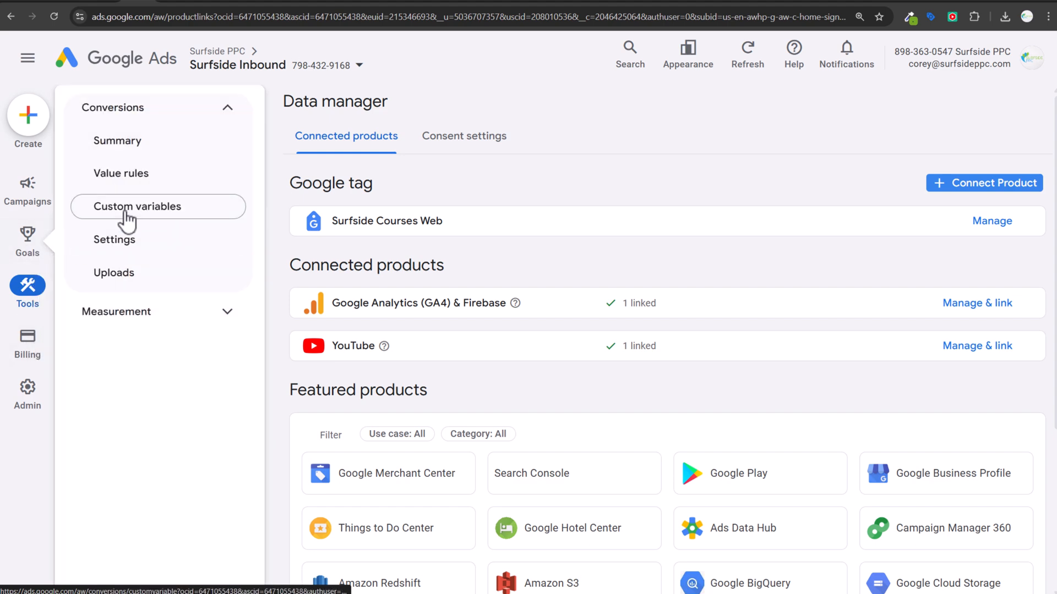
click(146, 243)
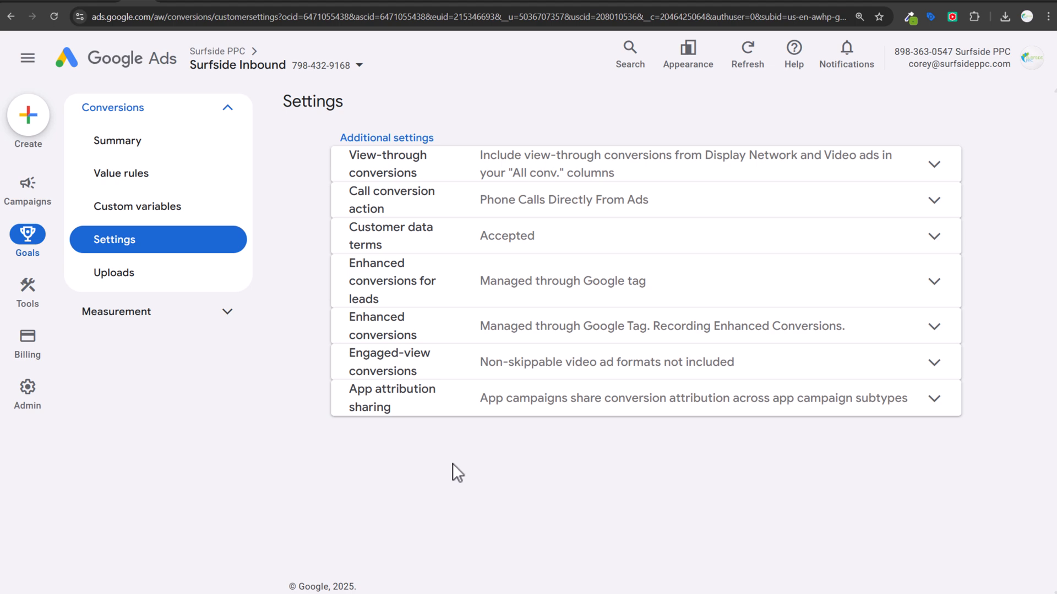
Open the conversions summary and examine the Purchase, Add to cart, Begin checkout and Phone call lead goals, including their conversion sources and action optimization.
click(177, 153)
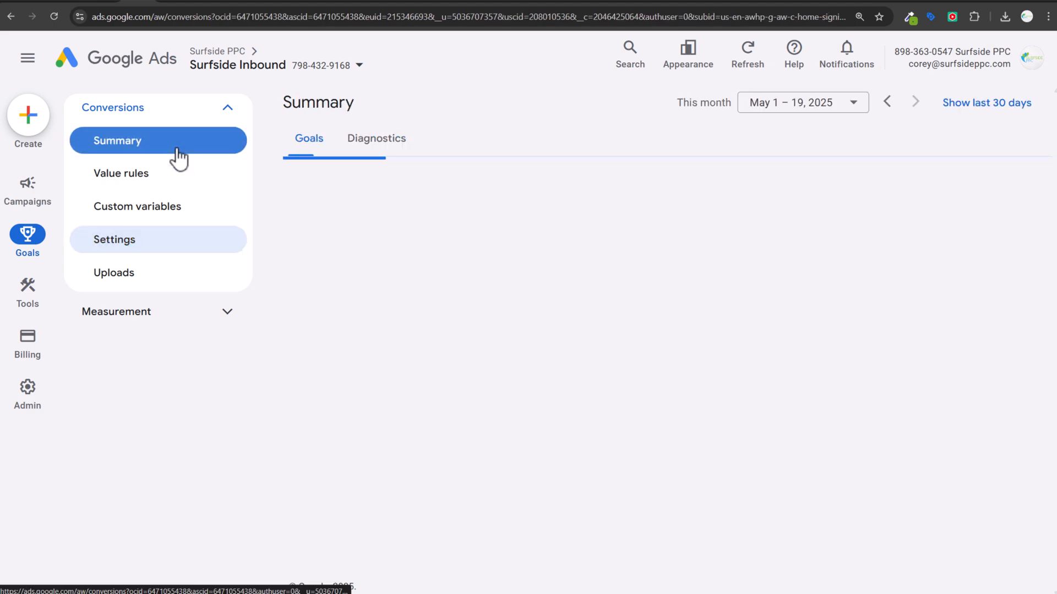
scroll(329, 289, down, 1)
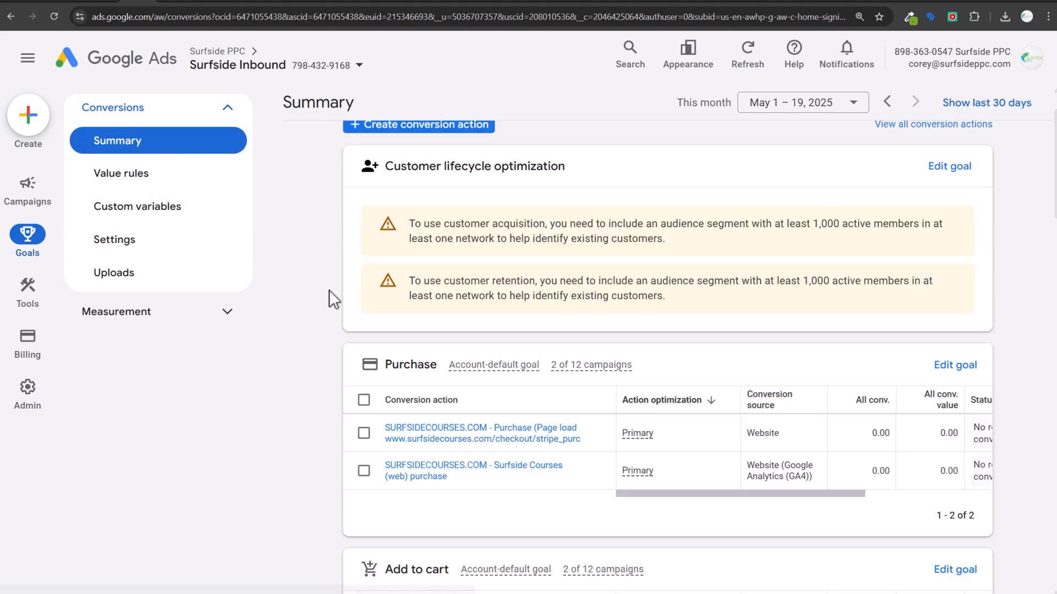
scroll(320, 313, down, 1)
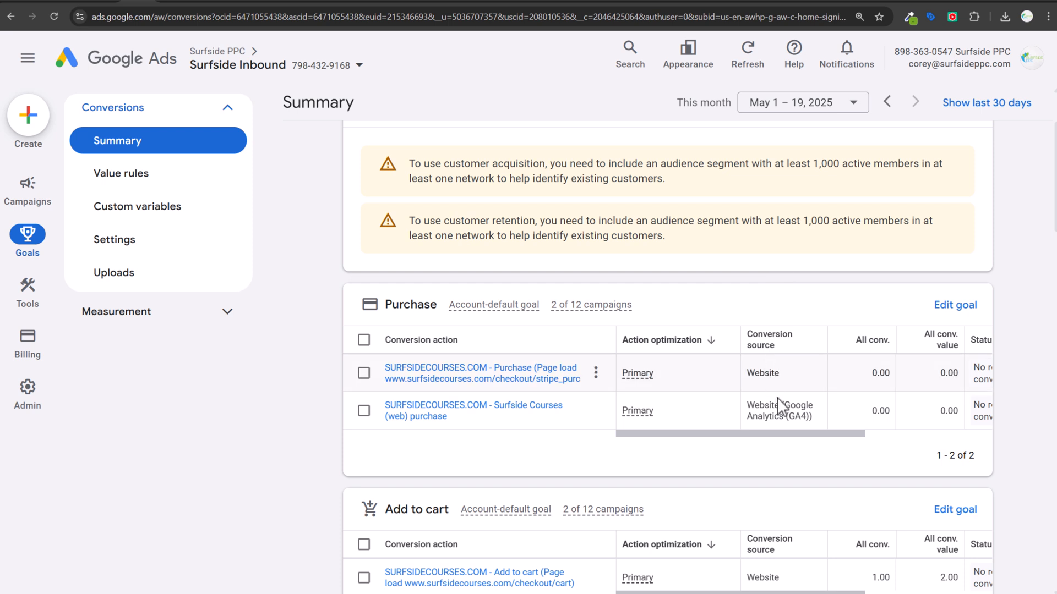
drag(748, 407, 822, 428)
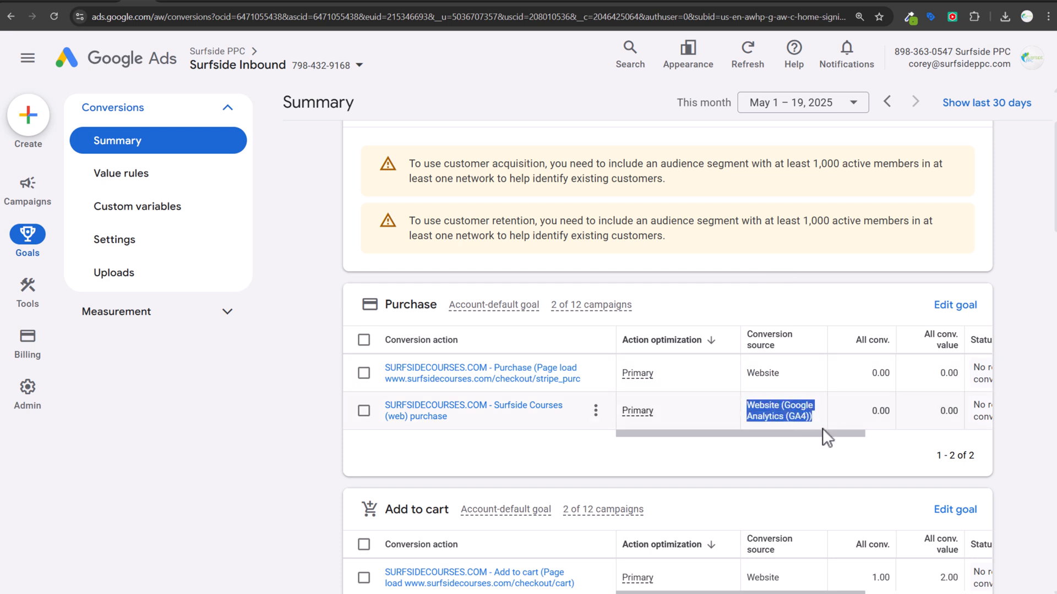
click(823, 430)
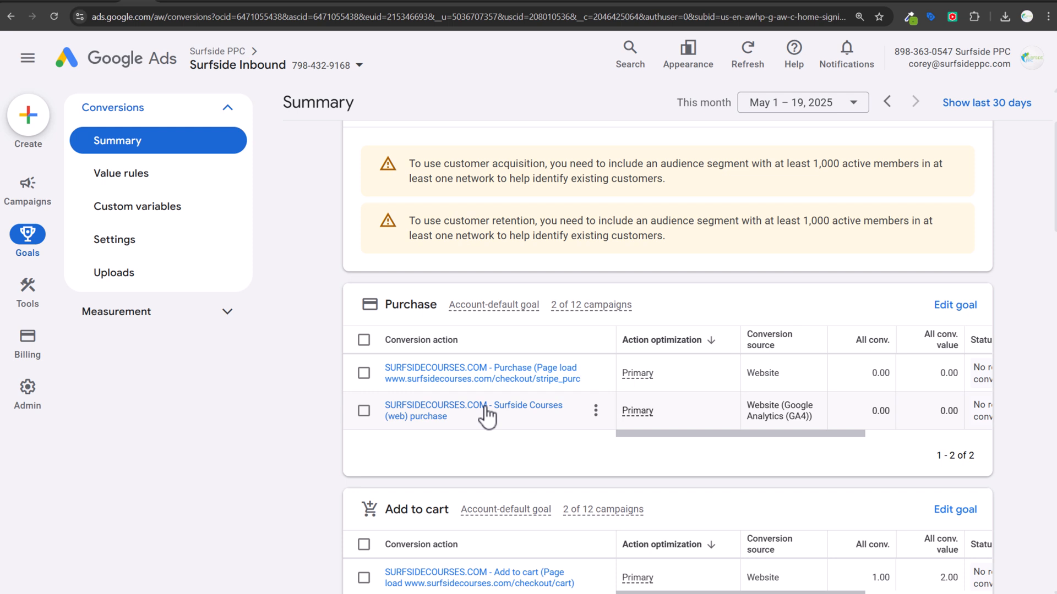
scroll(487, 418, down, 2)
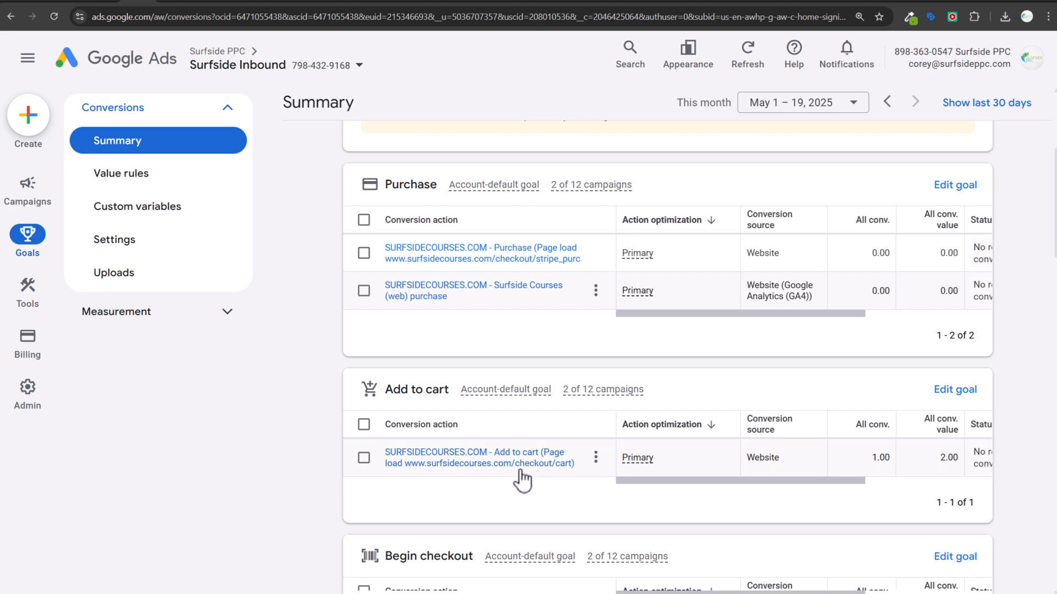
scroll(517, 472, down, 2)
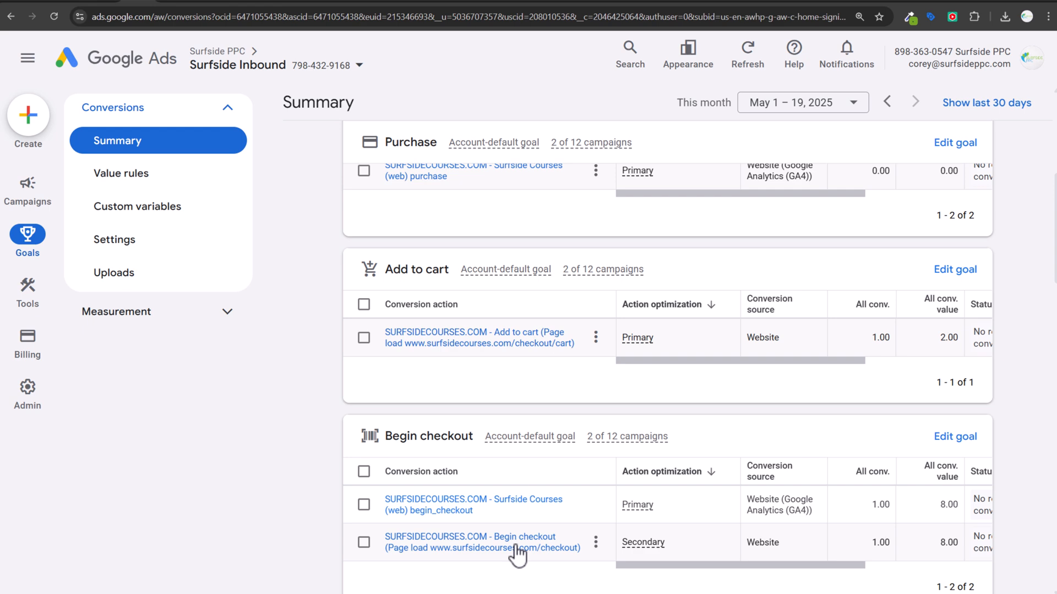
scroll(518, 553, up, 1)
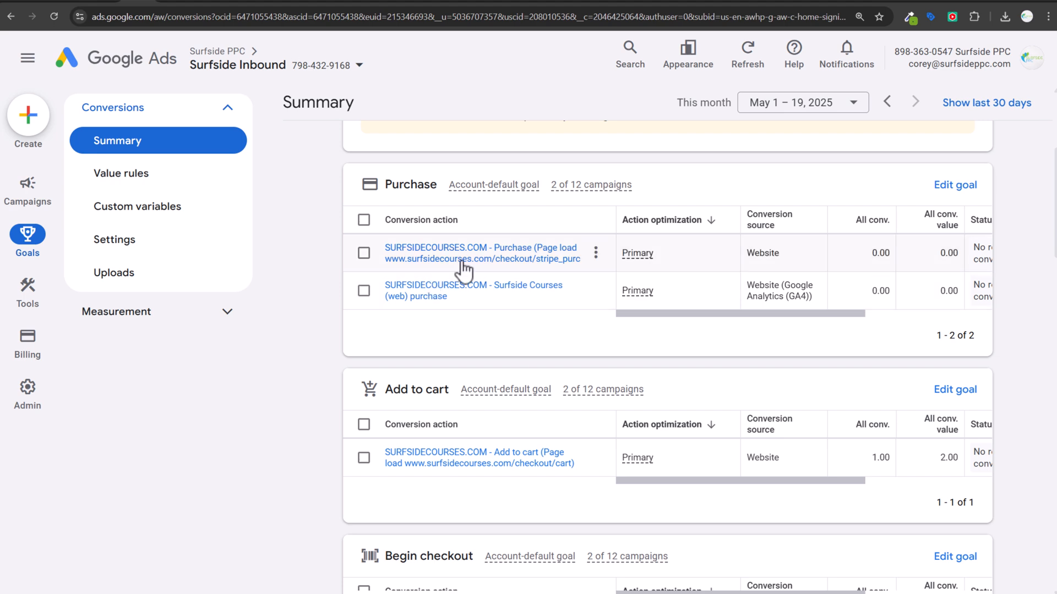
scroll(465, 267, down, 2)
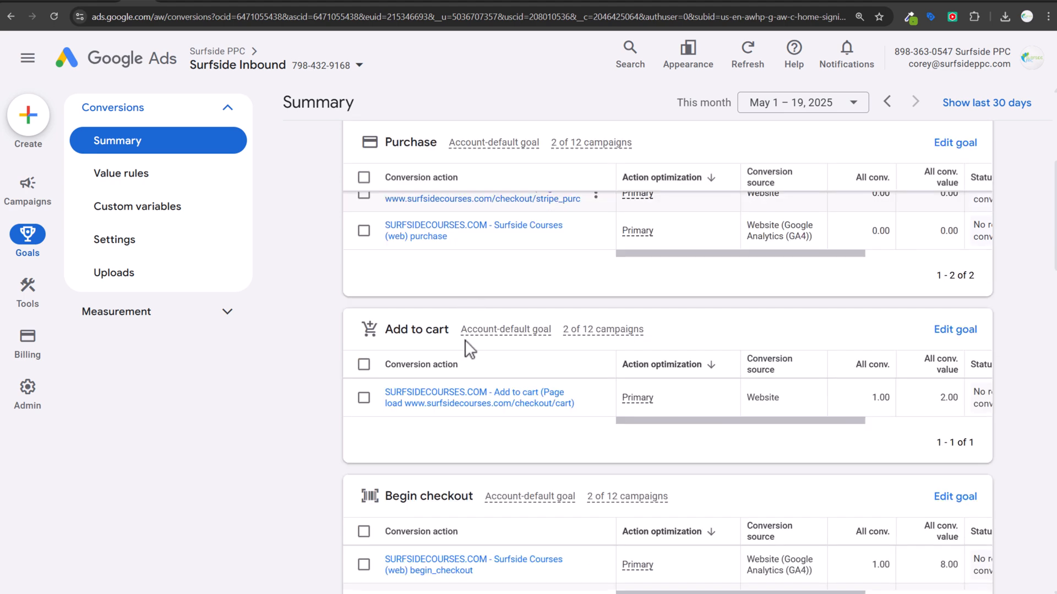
mouse_move(645, 342)
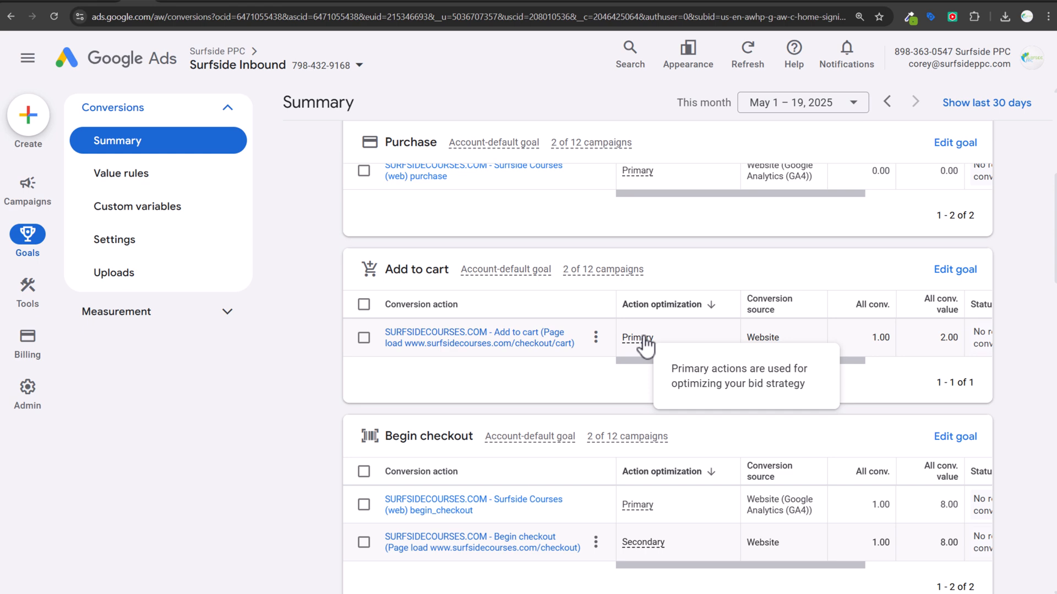
scroll(390, 366, down, 5)
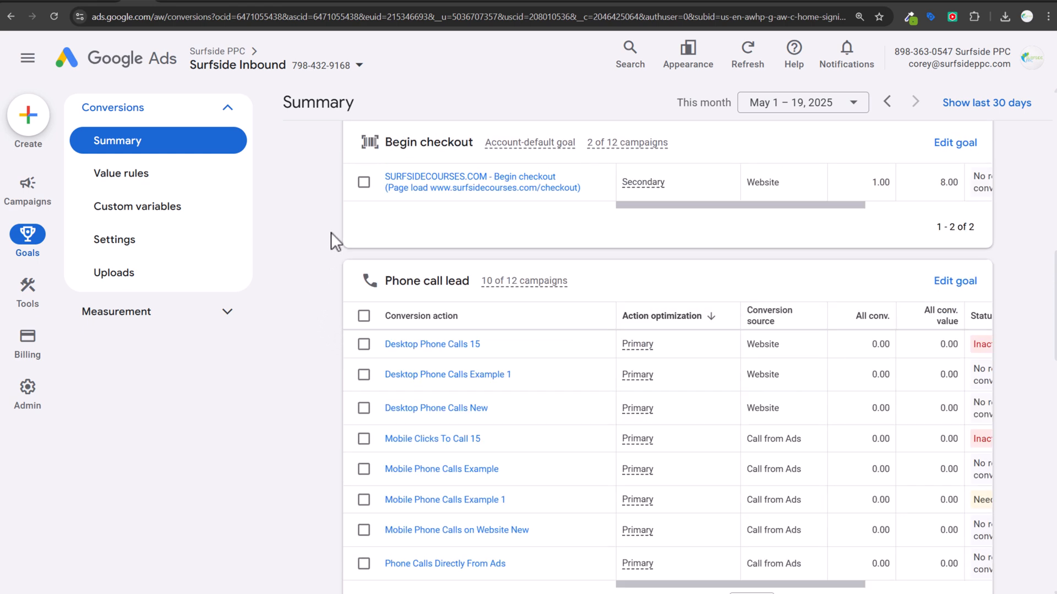
scroll(330, 265, down, 1)
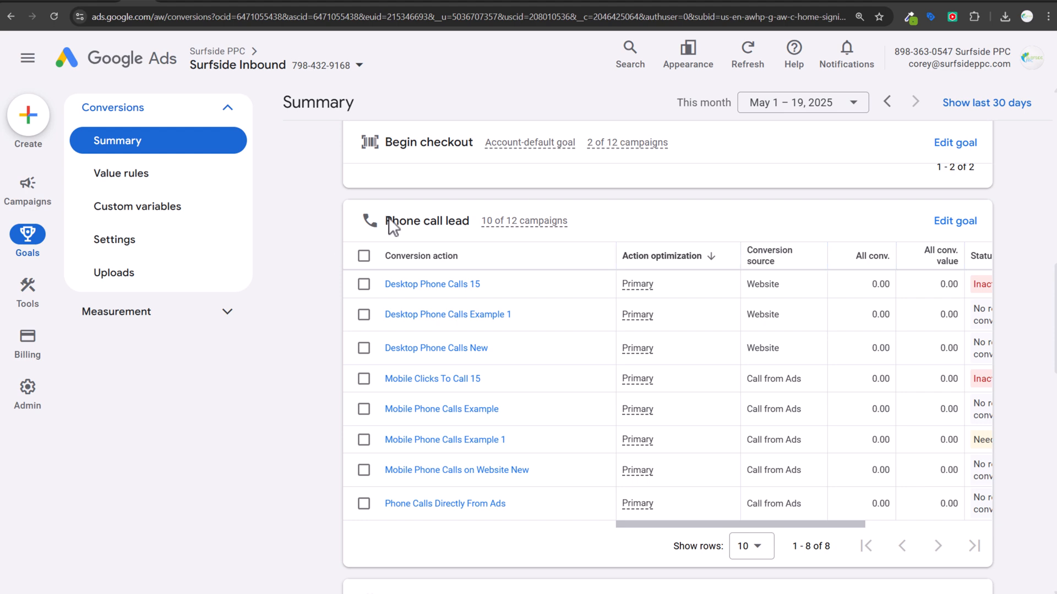
Start a new conversion action, select phone calls to view the call sources that can be tracked, and cancel it.
scroll(347, 253, up, 20)
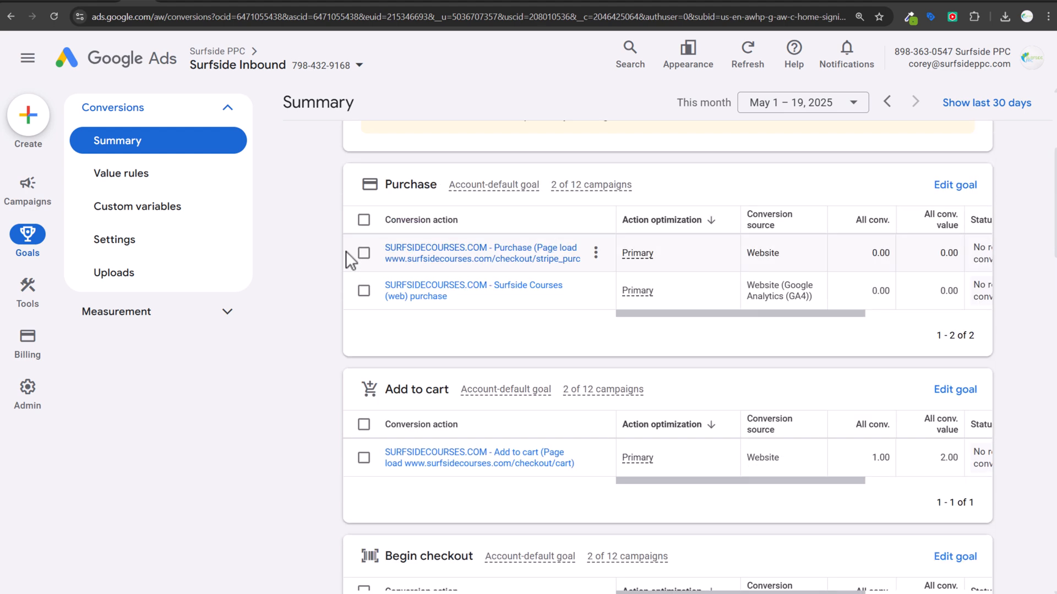
click(393, 189)
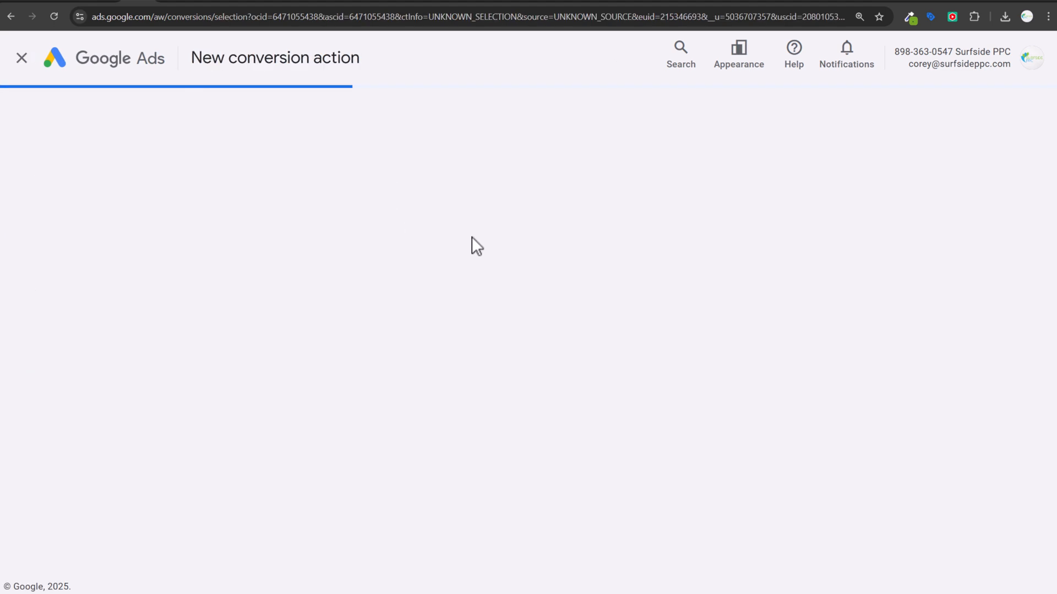
click(557, 250)
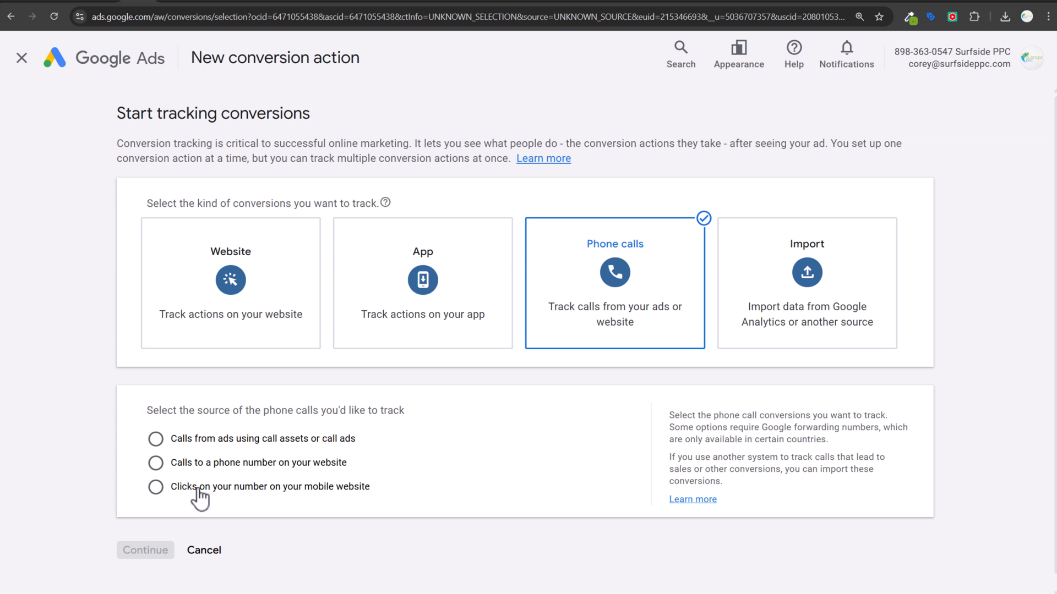
click(194, 551)
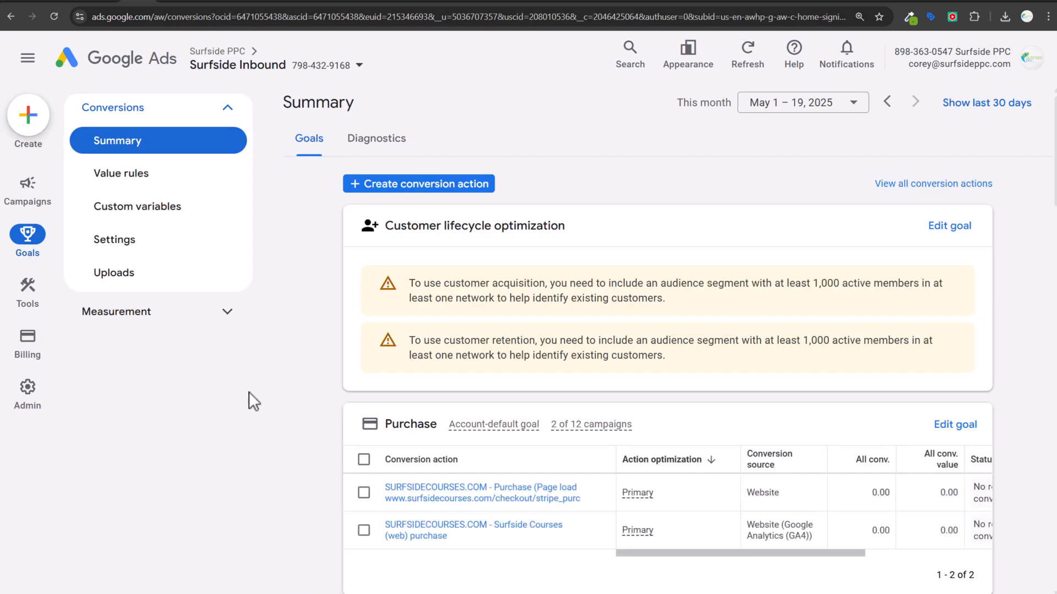
Check the website option for a new conversion action, close the page, and look through the Contact goal's conversion actions in the summary.
click(365, 186)
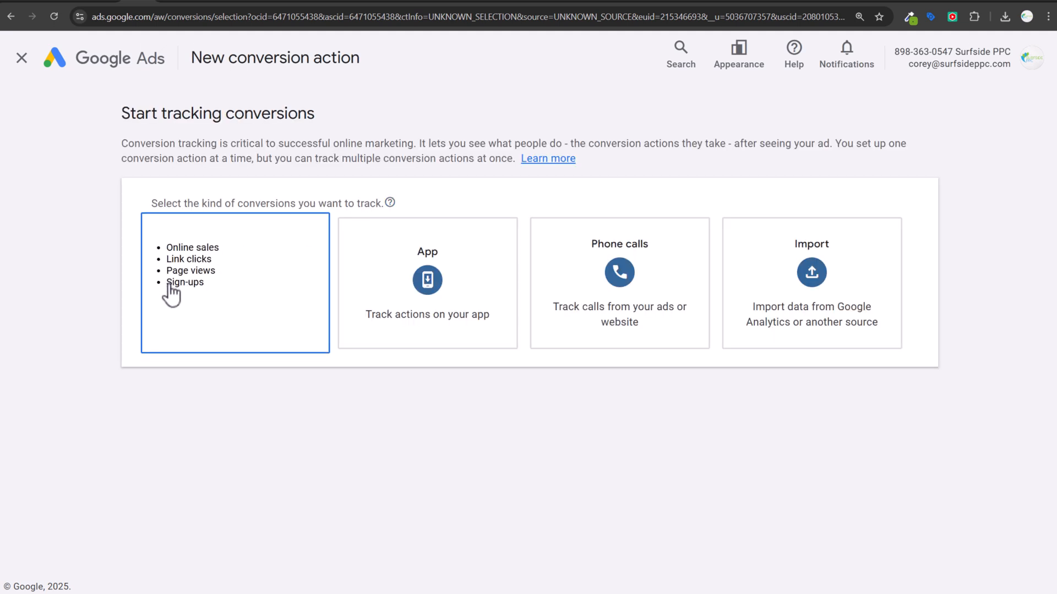
click(22, 61)
scroll(264, 293, down, 5)
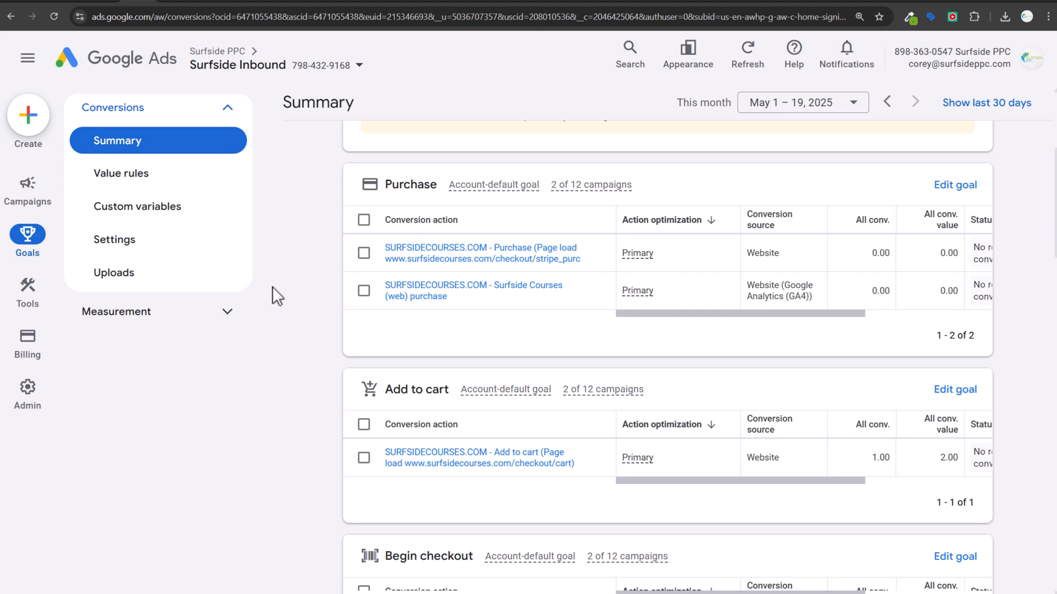
scroll(273, 354, down, 10)
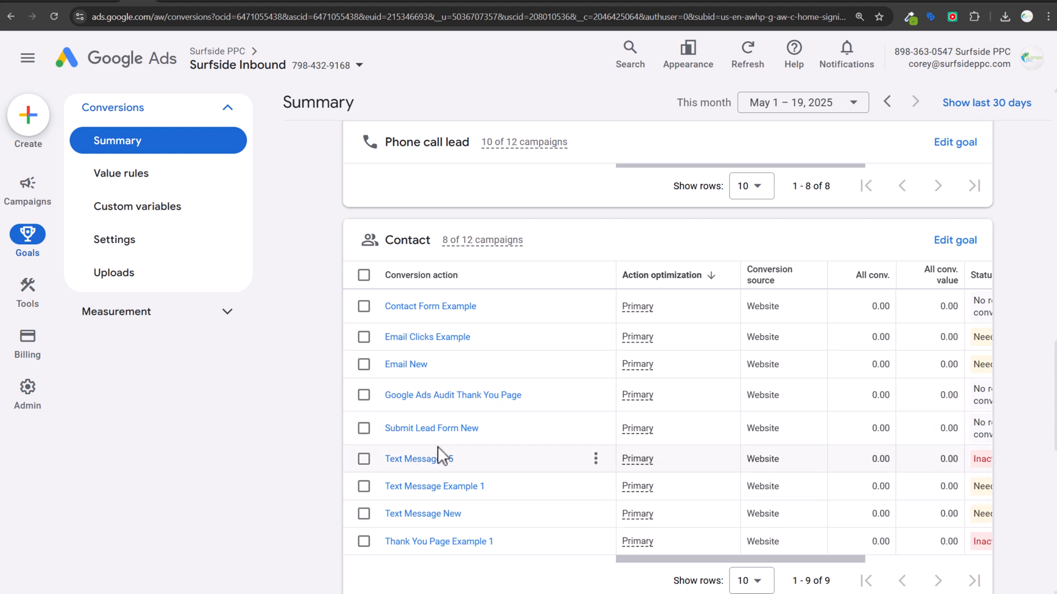
Switch to the Amazing Blades Landscaping site, open its free estimate request page and look over the contact form.
click(176, 4)
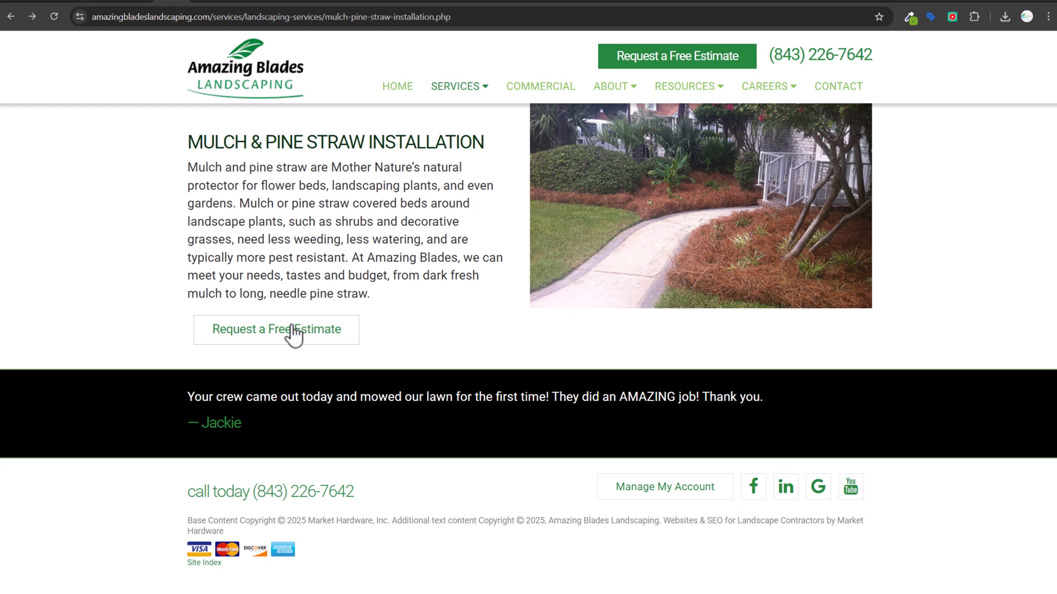
click(263, 340)
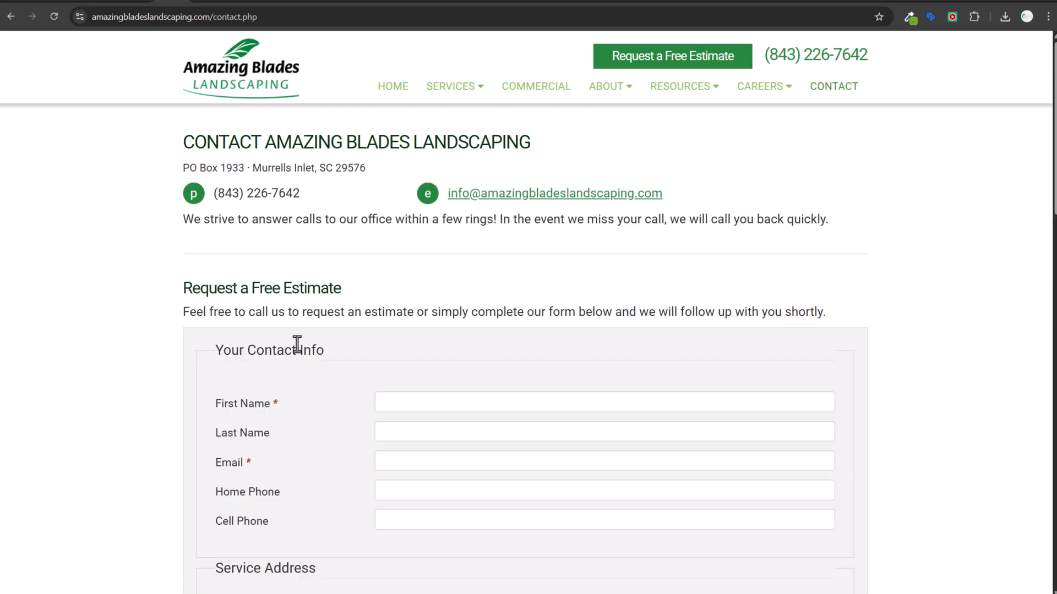
scroll(536, 374, down, 6)
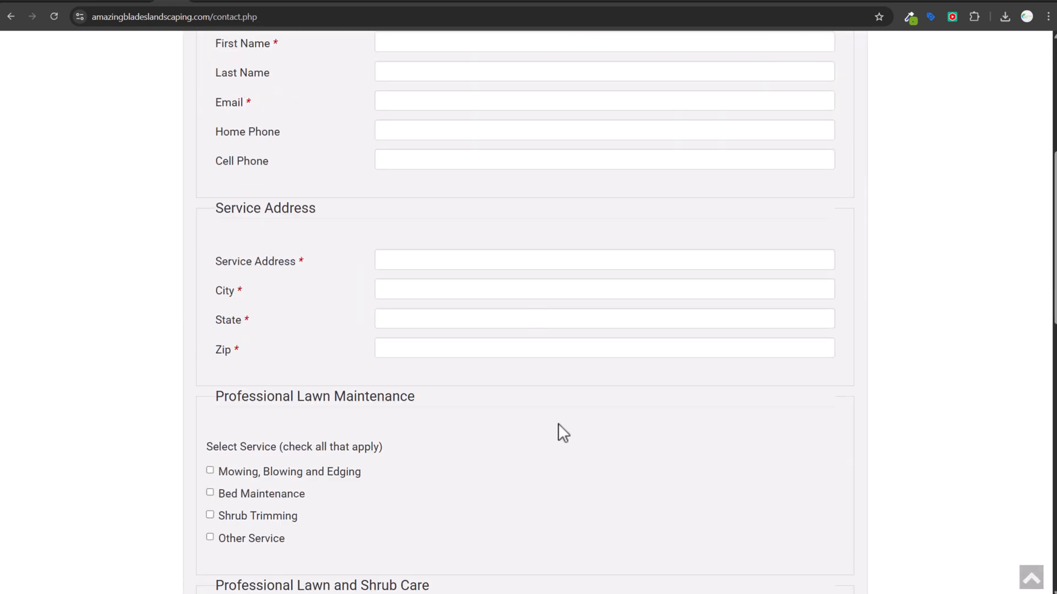
scroll(550, 358, up, 5)
scroll(512, 300, up, 1)
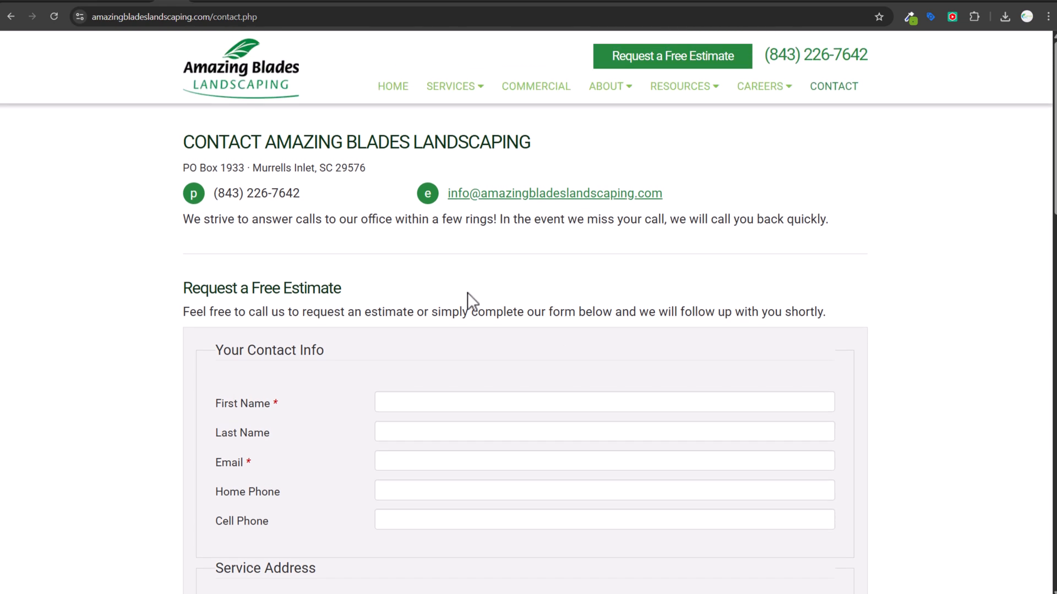
Highlight the contact phone number, test the header's call link and dismiss its prompt, then go back to the mulch page and return to Google Ads.
drag(308, 193, 213, 197)
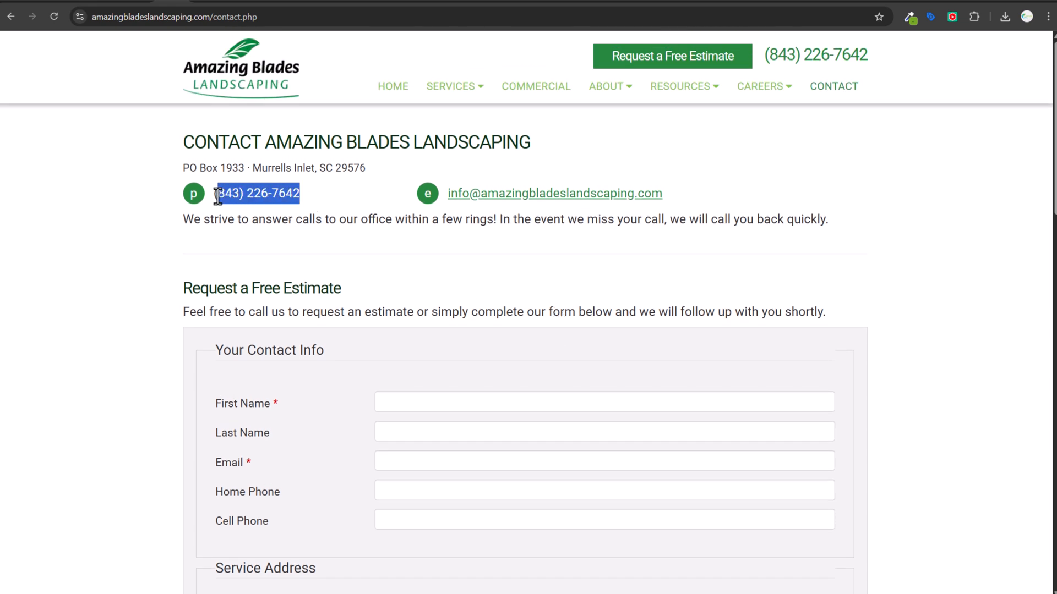
click(357, 210)
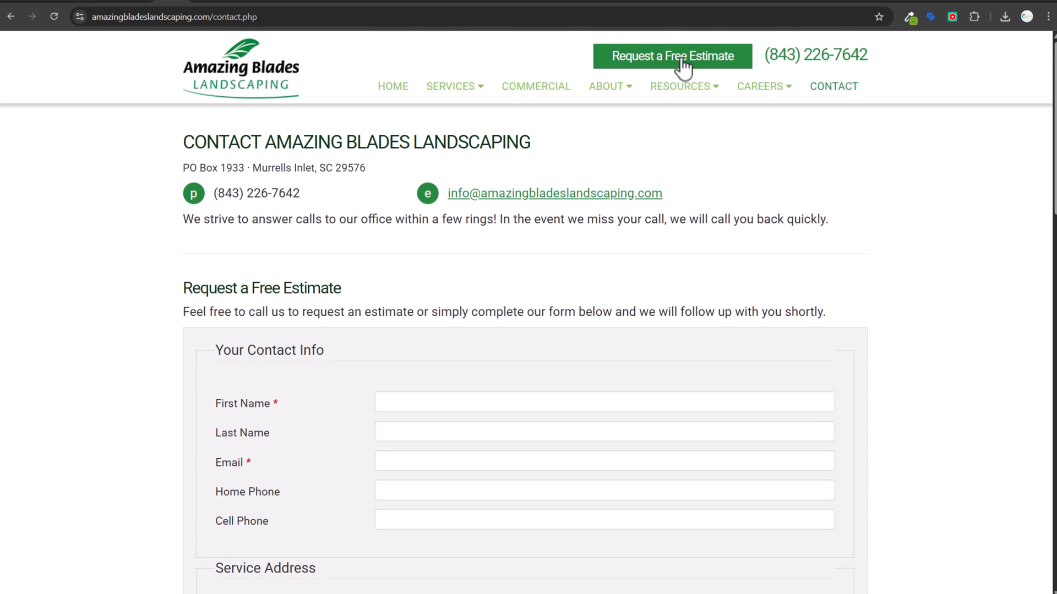
click(806, 53)
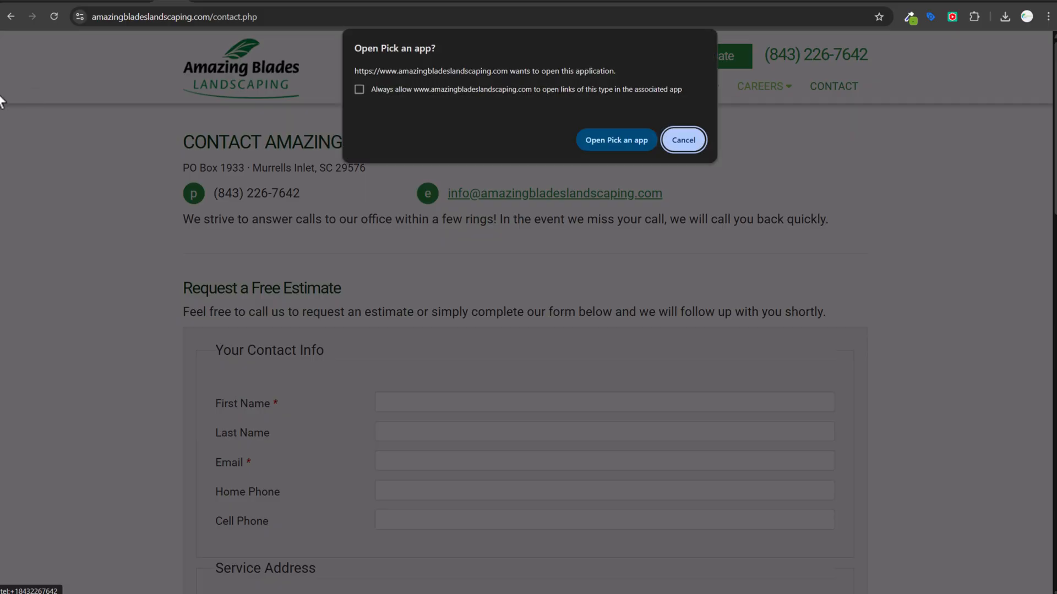
key(Escape)
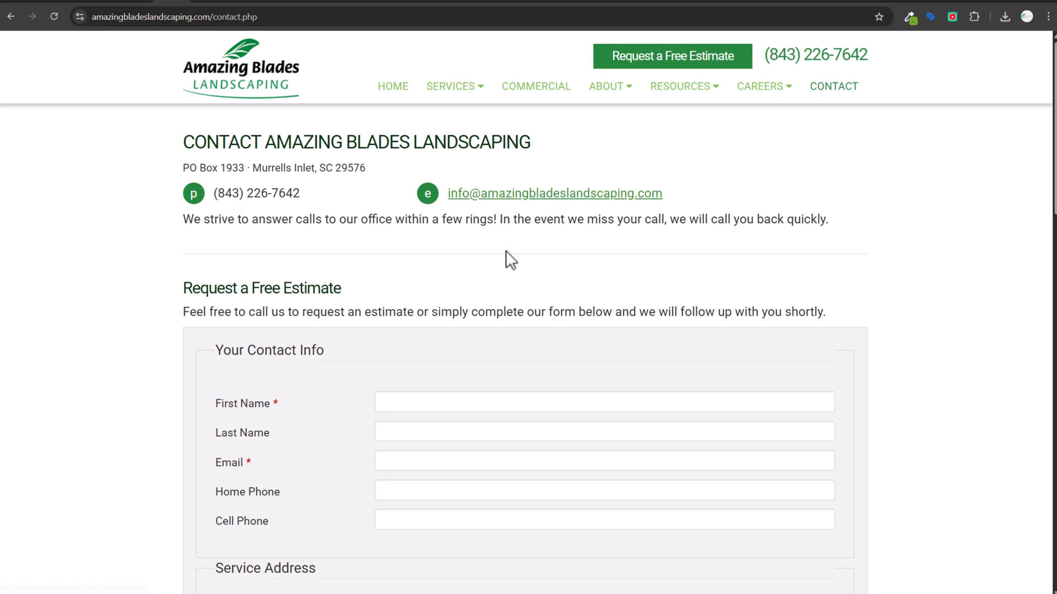
click(11, 17)
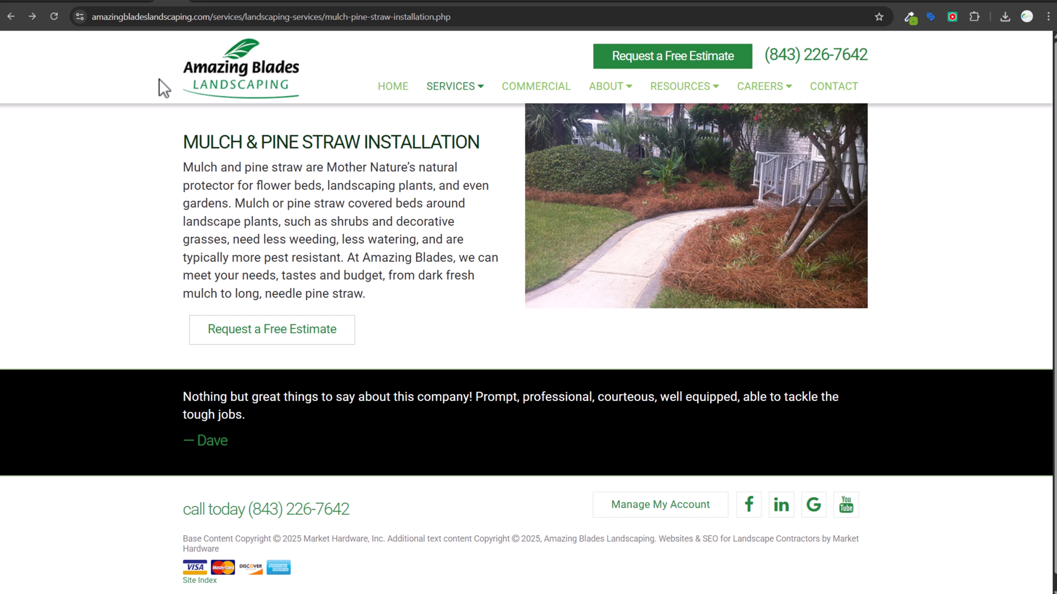
click(146, 2)
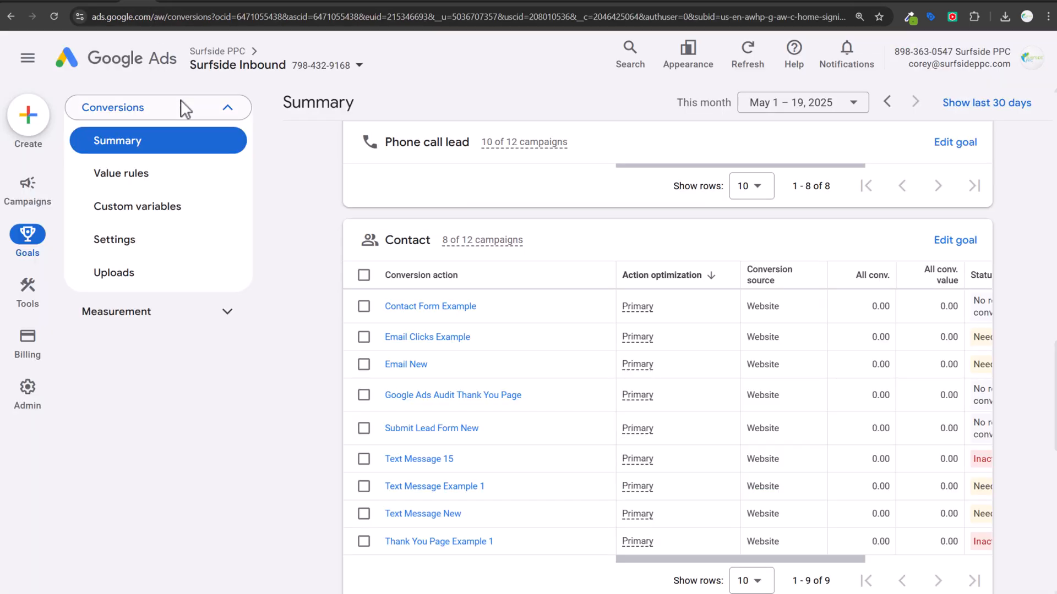
Review the Contact, Phone call lead, Begin checkout and Add to cart goals in the conversions summary.
mouse_move(28, 191)
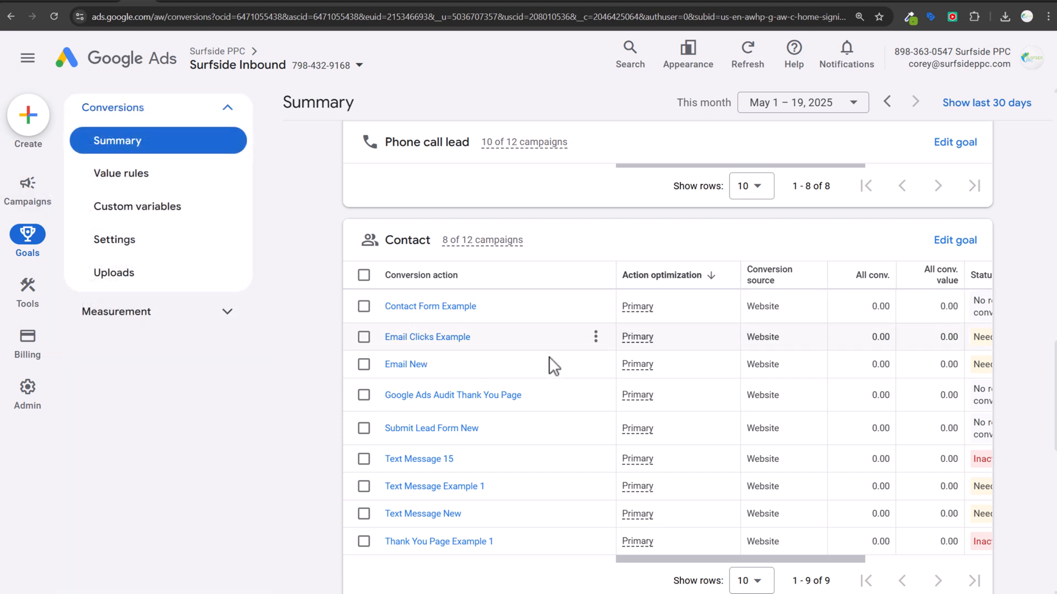
scroll(837, 388, up, 2)
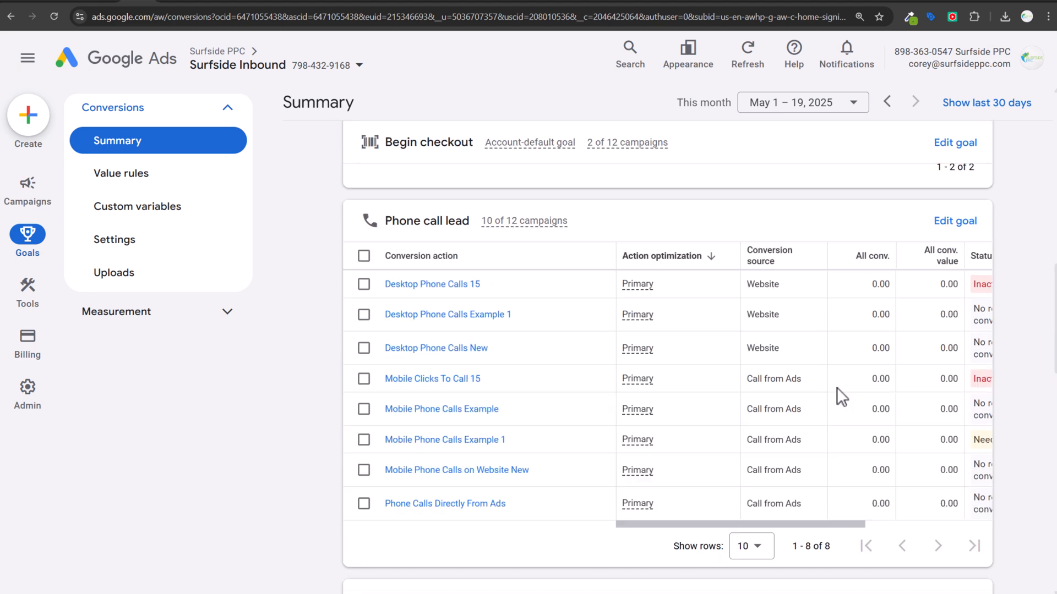
scroll(825, 388, up, 1)
scroll(710, 246, up, 2)
scroll(655, 241, up, 2)
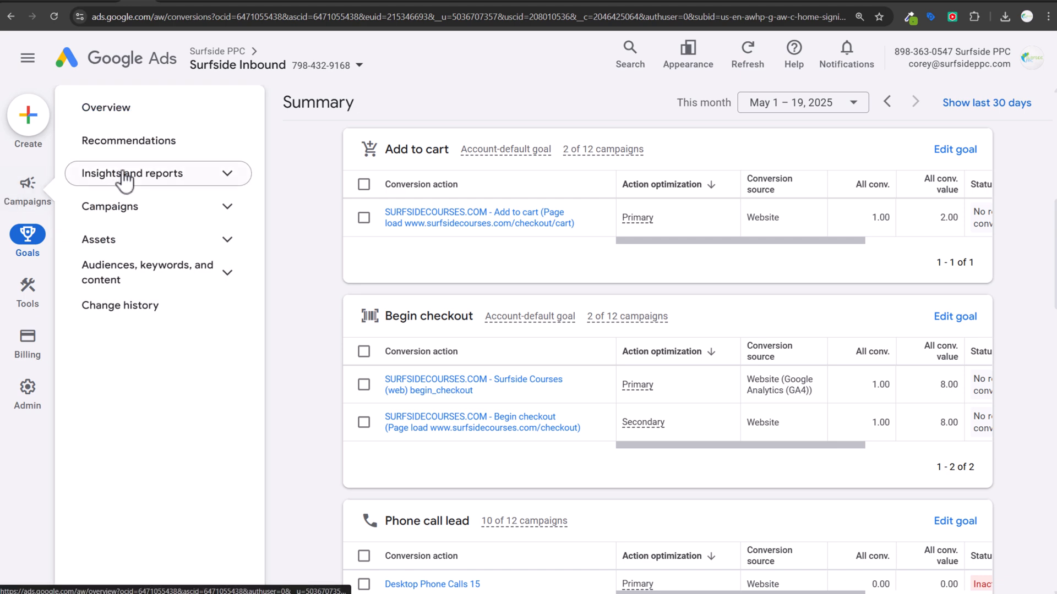
scroll(326, 340, down, 5)
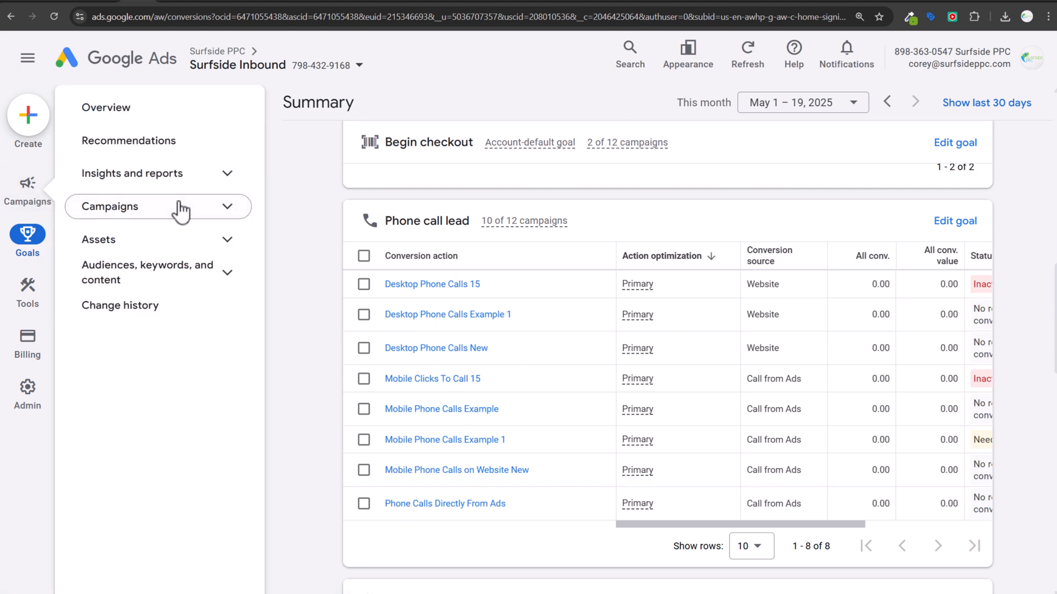
Open the campaigns list and view the ad groups of the Big Easy Limos Search Campaign.
click(179, 209)
click(159, 243)
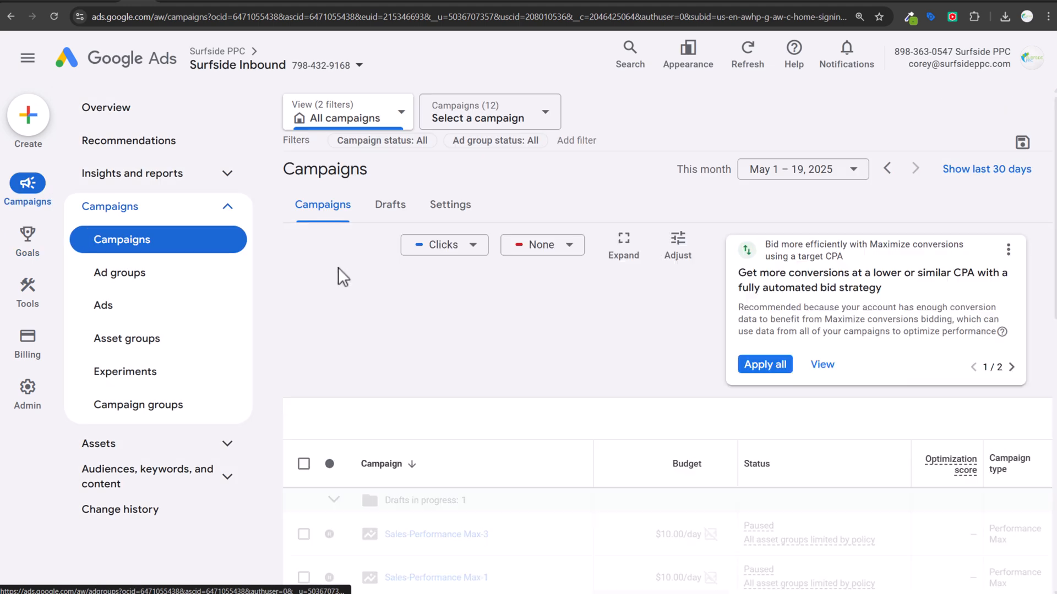
scroll(613, 328, down, 10)
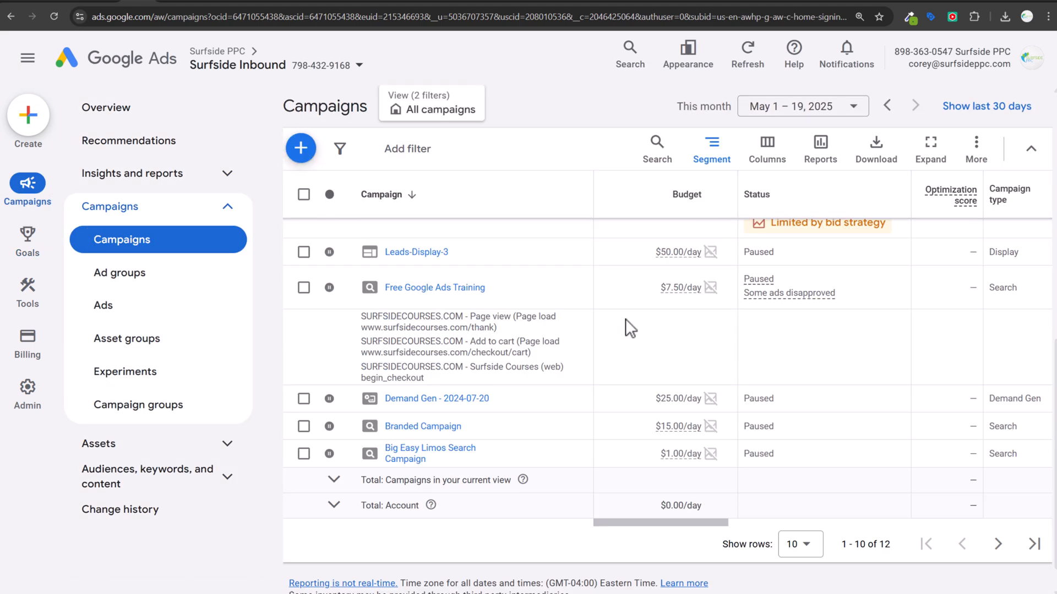
click(421, 454)
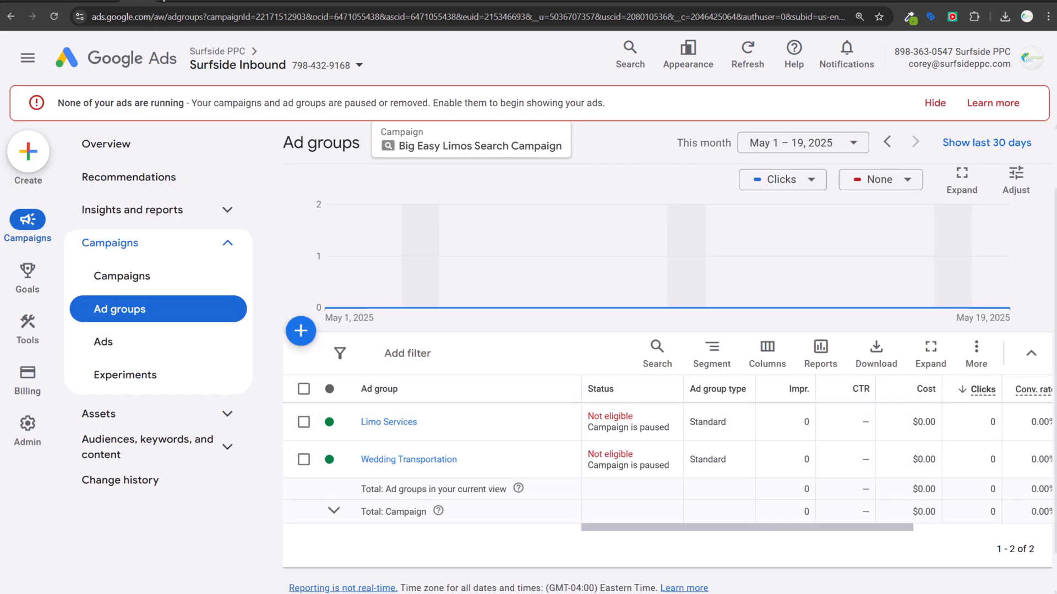
Look over the landscaping site's services list and Commercial page as campaign structure examples, and return to Google Ads.
click(165, 3)
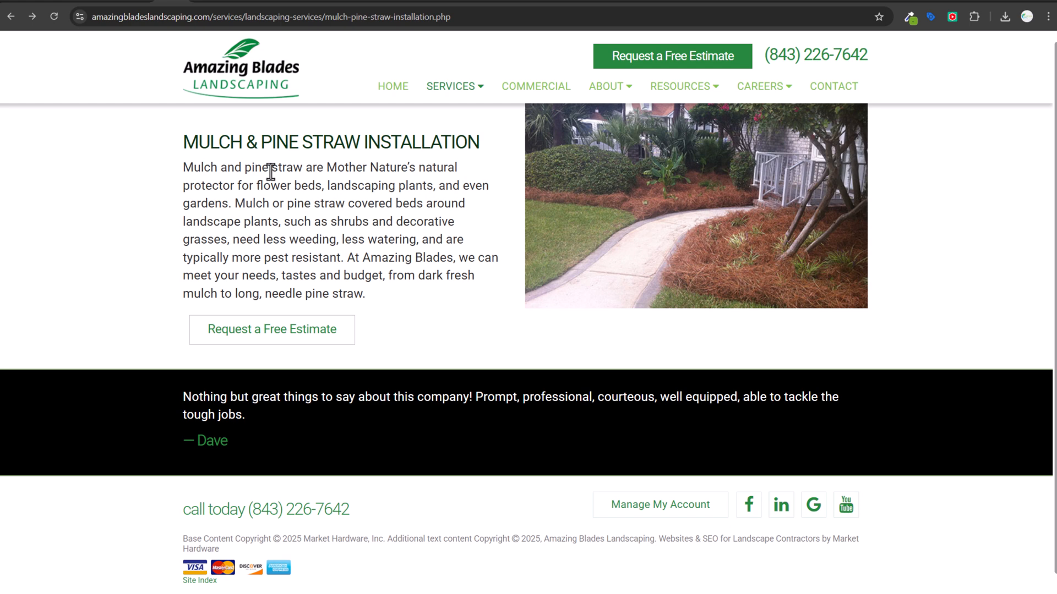
mouse_move(460, 99)
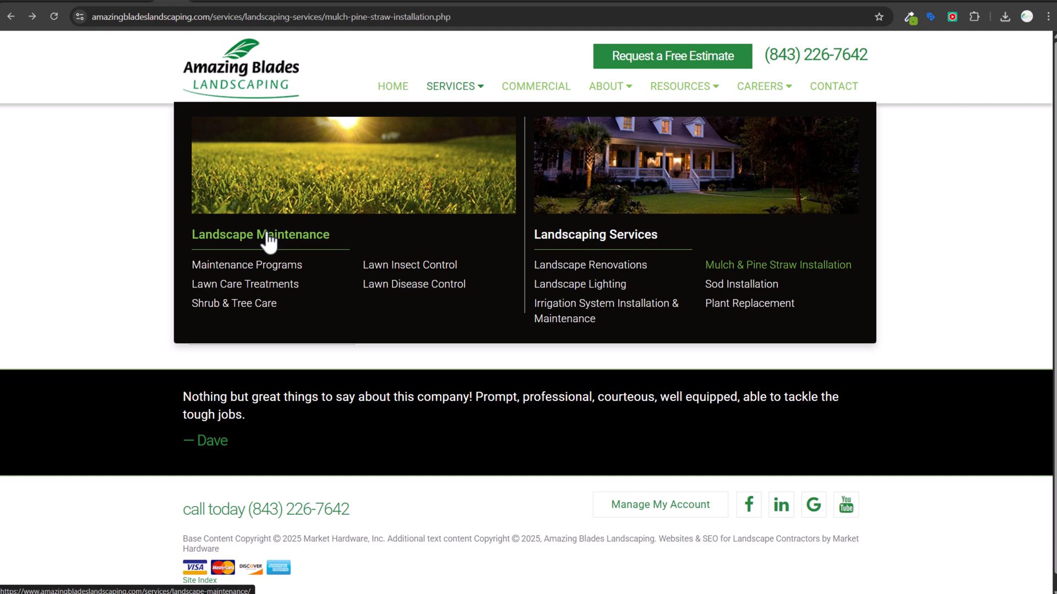
click(547, 101)
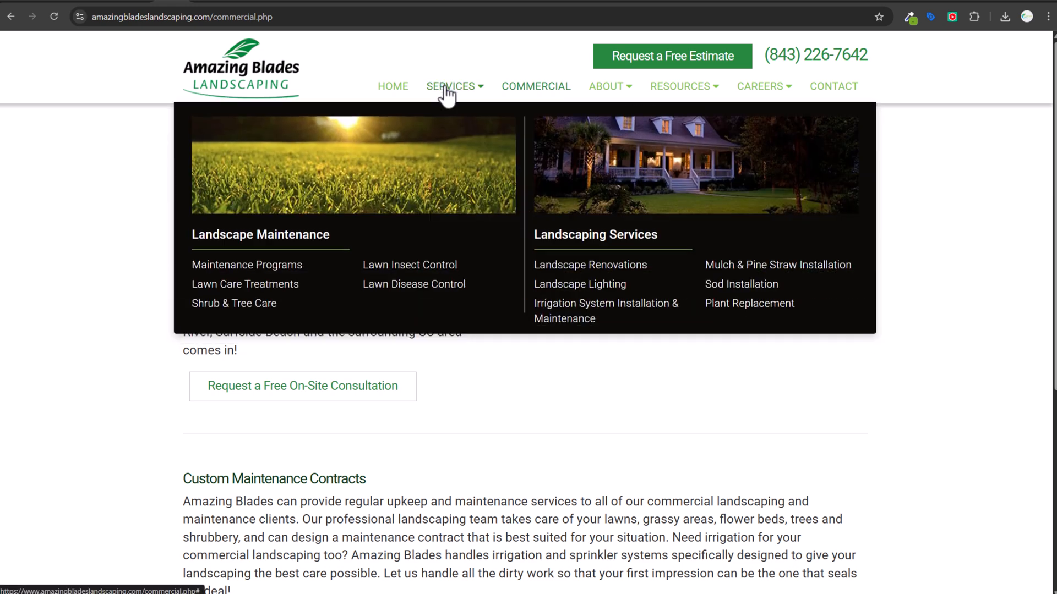
click(134, 3)
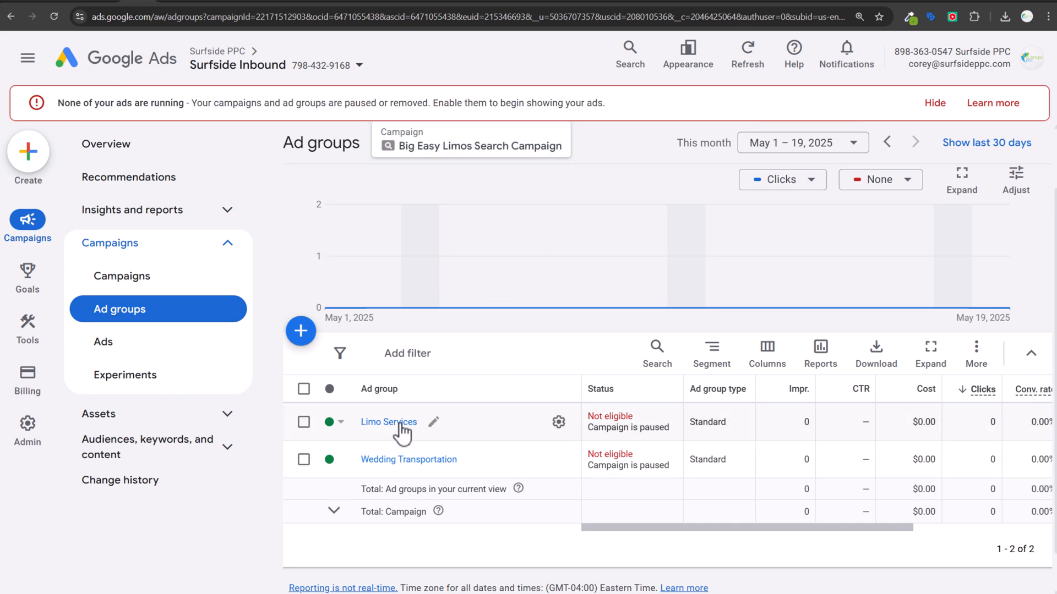
Reopen the Big Easy Limos Search Campaign and look through the keywords of its Limo Services ad group.
click(130, 278)
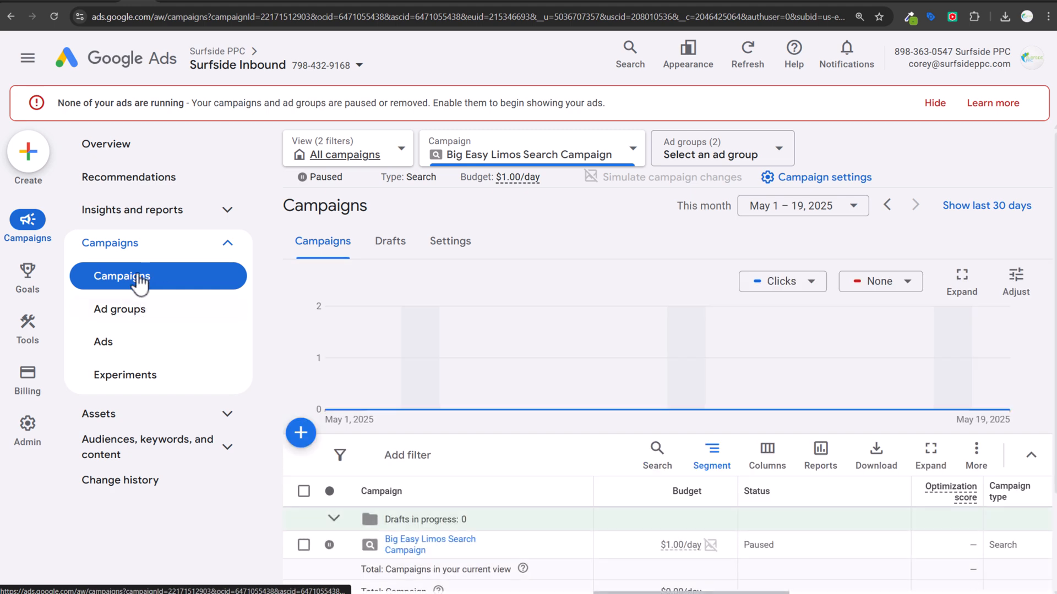
click(427, 550)
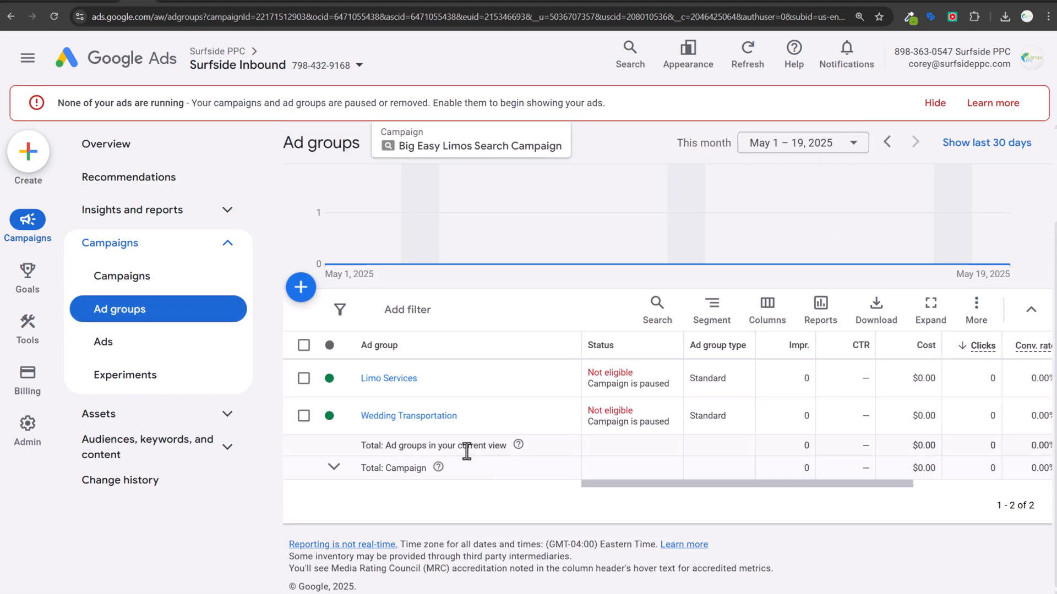
click(376, 379)
scroll(428, 410, down, 3)
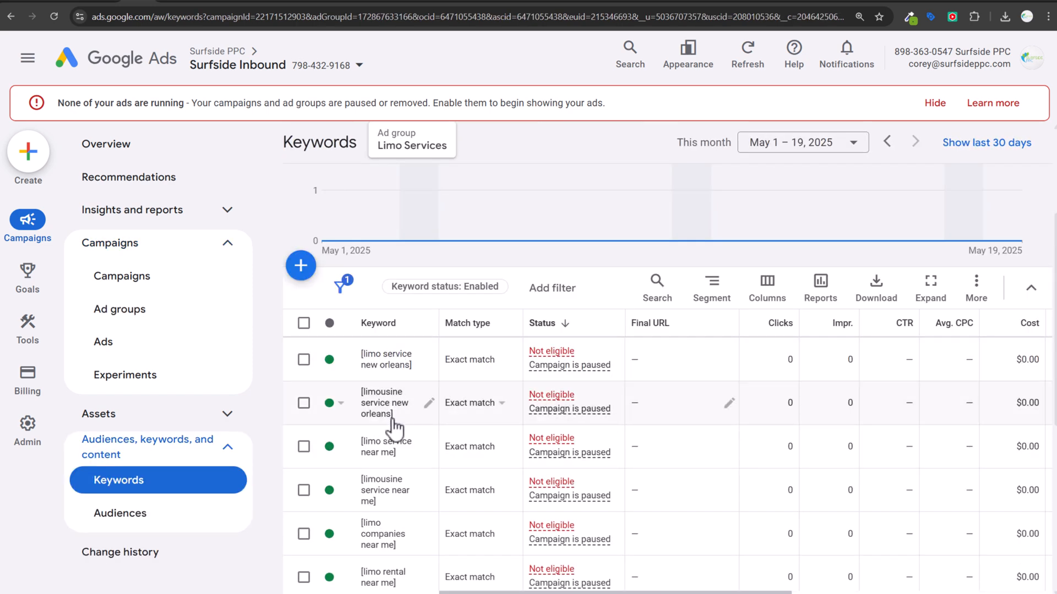
scroll(388, 380, down, 4)
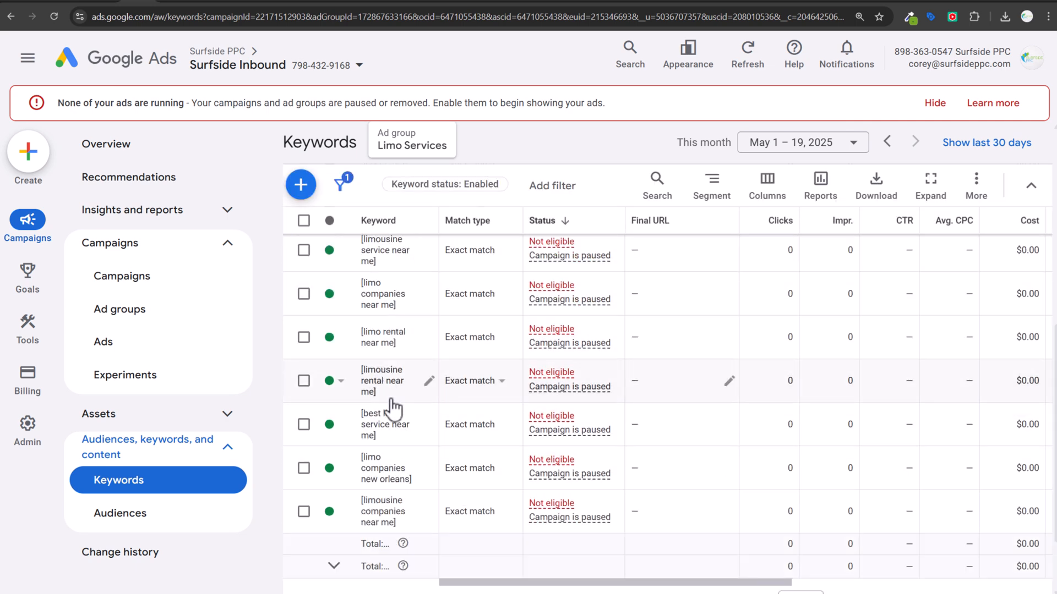
View the Limo Services ad group's ad, open its landing page and highlight the main headline.
click(138, 347)
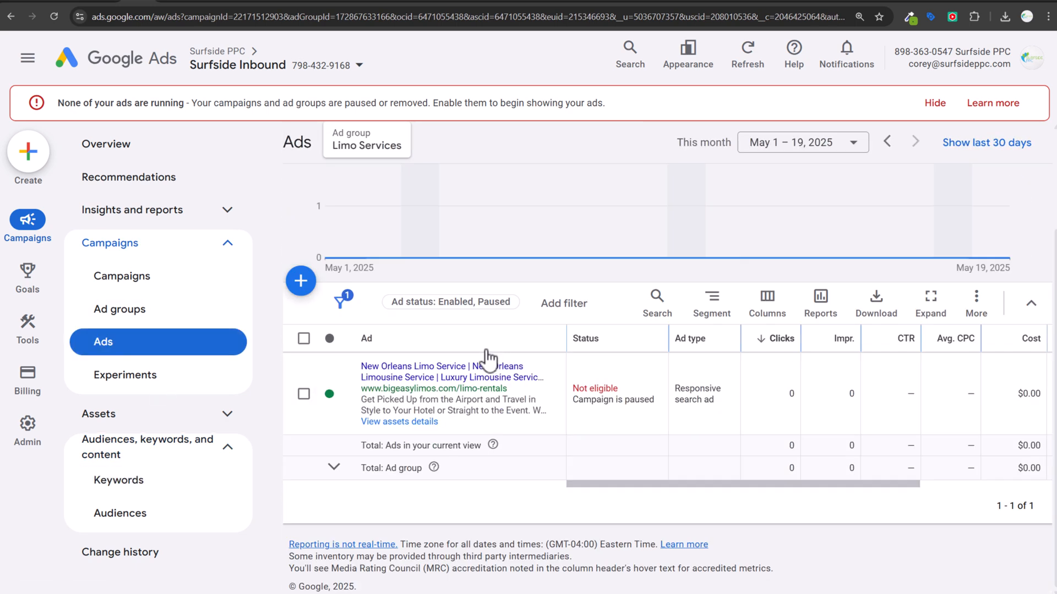
click(460, 378)
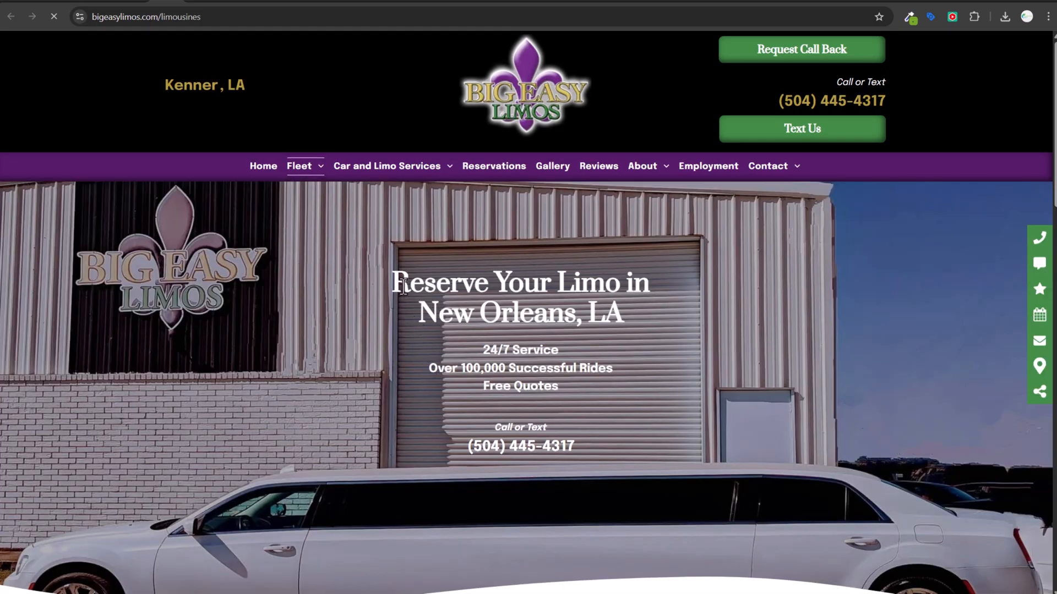
drag(403, 287, 700, 329)
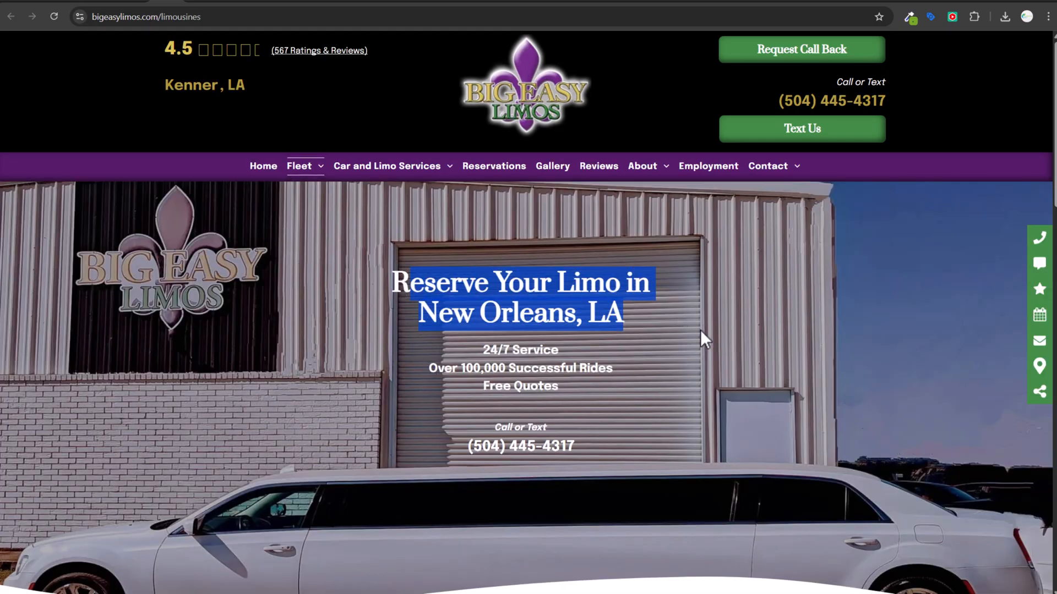
Return from the limo landing page to Google Ads, open the campaigns list and start a new campaign.
click(700, 329)
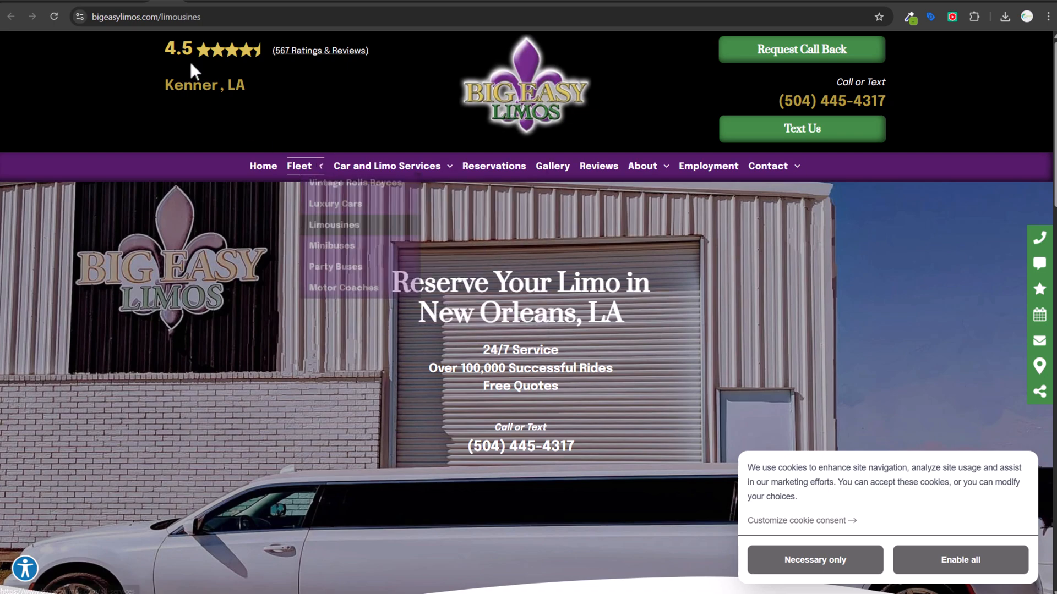
click(138, 1)
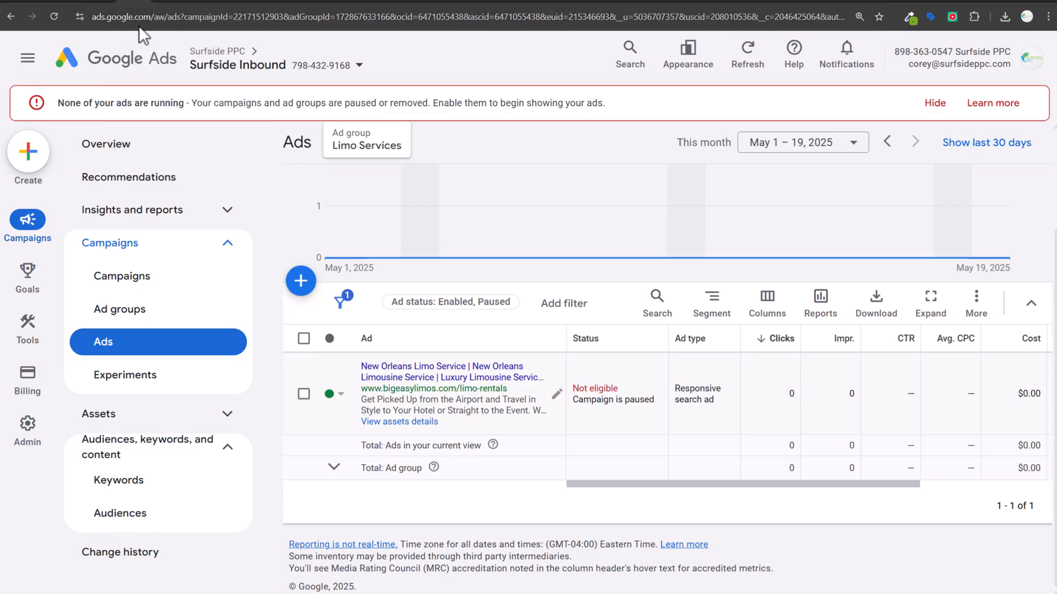
click(175, 2)
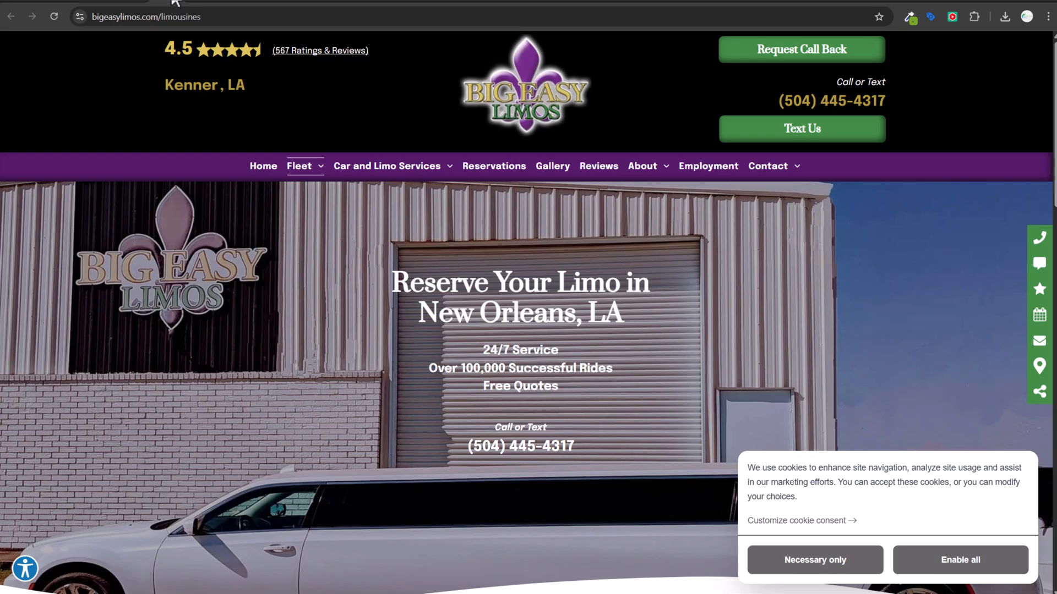
click(138, 1)
click(155, 277)
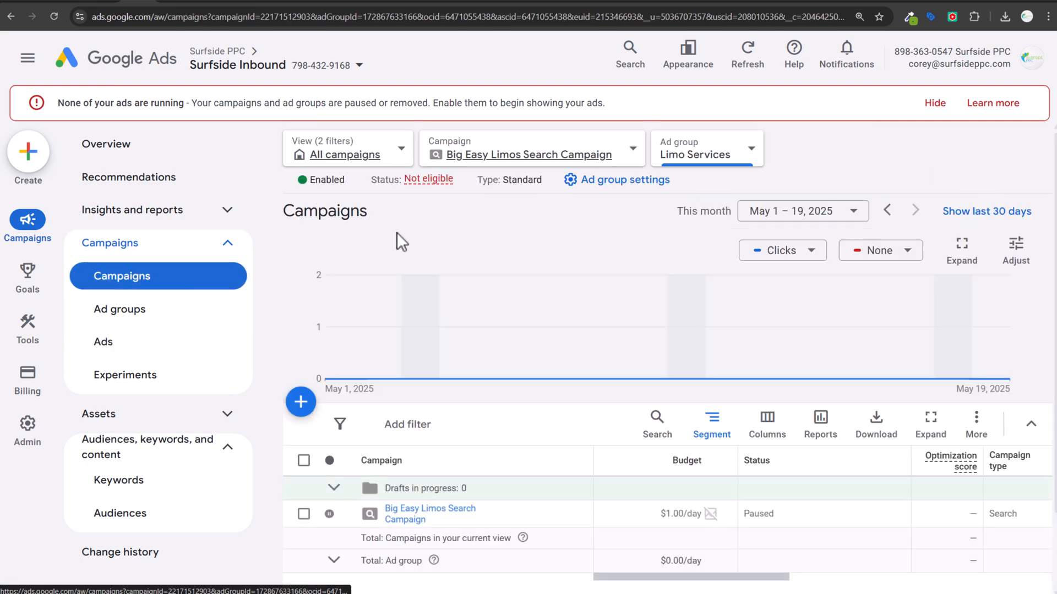
click(300, 401)
click(330, 415)
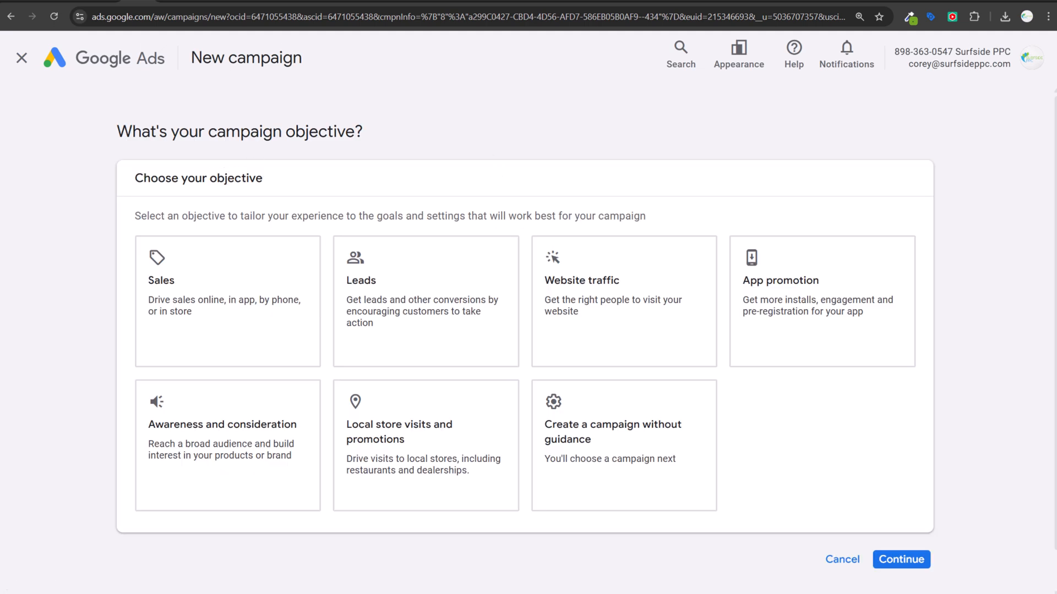
View the Clean Landscape Stone product page, highlight its product name and return to the new campaign setup.
click(216, 4)
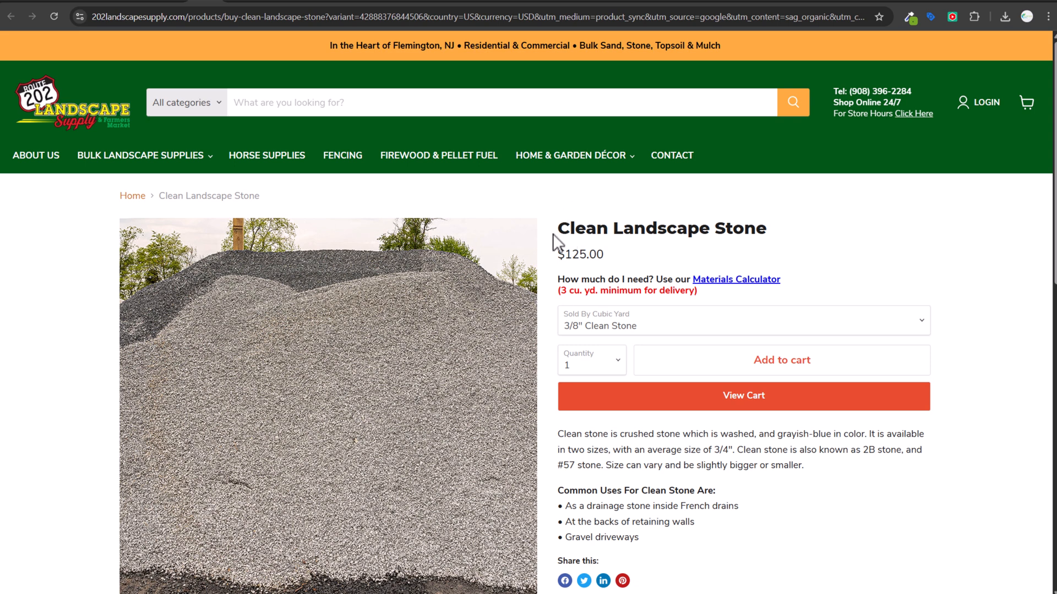
drag(552, 234, 796, 231)
click(810, 249)
click(153, 5)
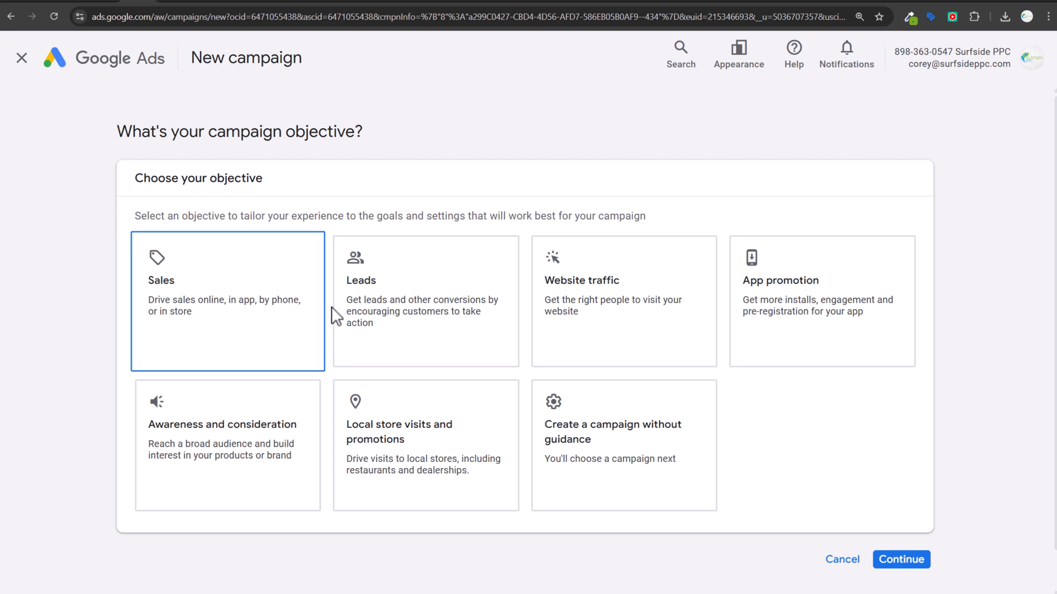
Choose Leads as the campaign objective and review the conversion goals offered for it.
click(363, 315)
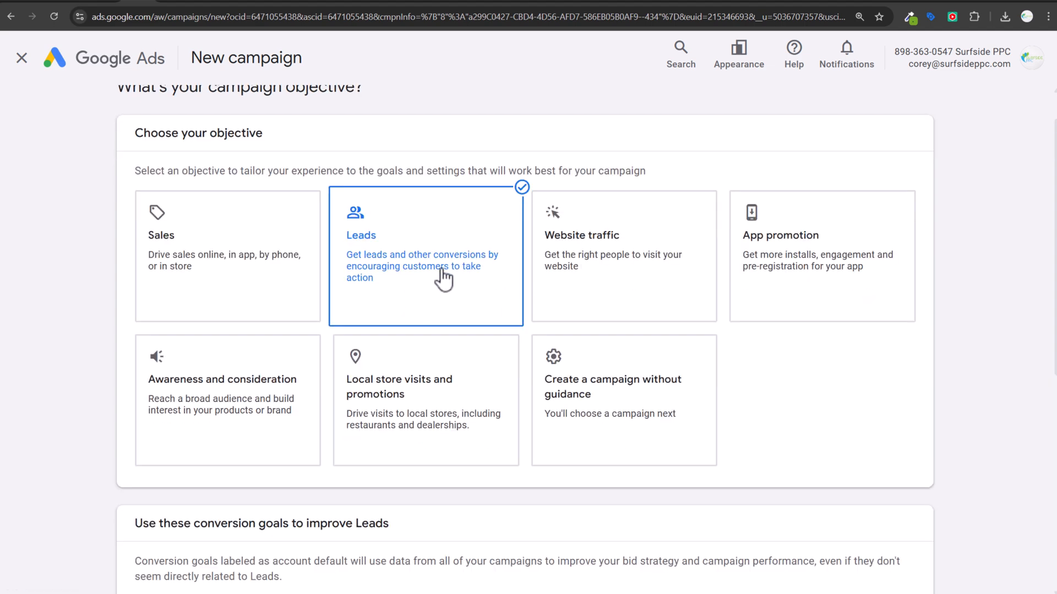
scroll(227, 332, down, 5)
scroll(250, 333, down, 3)
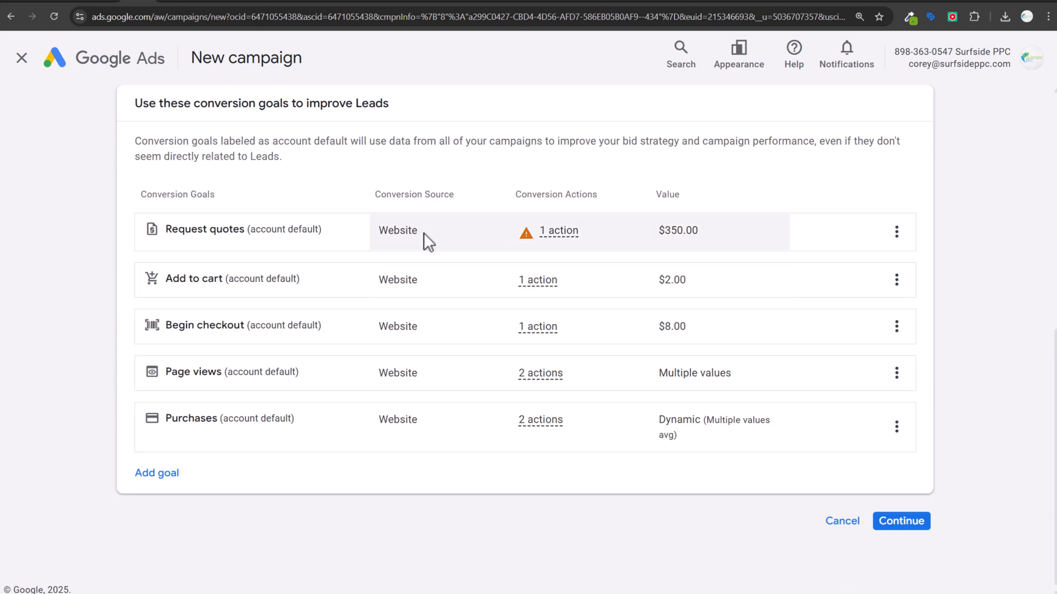
mouse_move(461, 233)
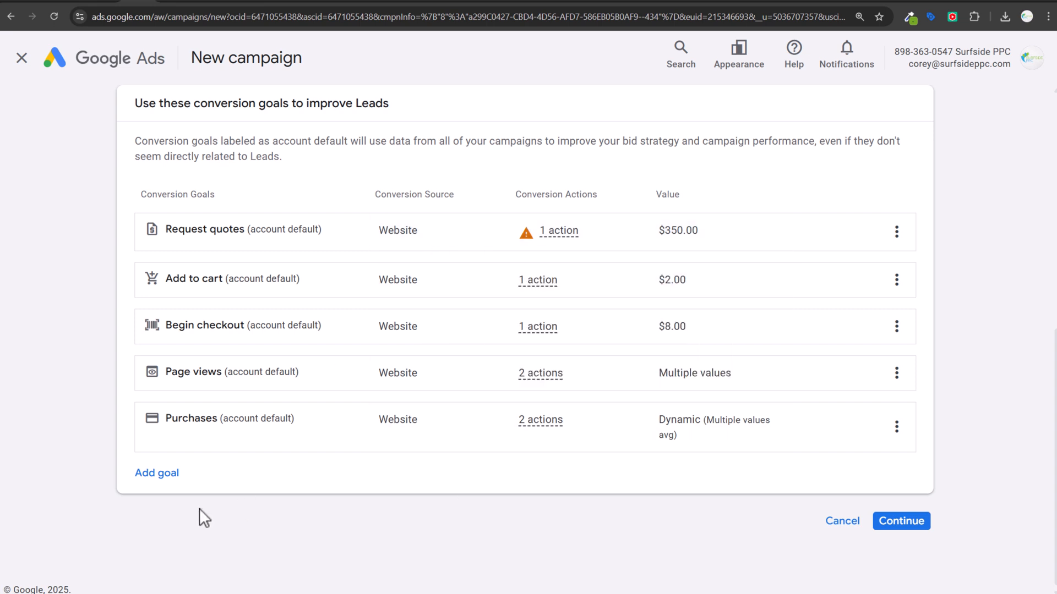
Add the Contacts and Phone call leads conversion goals to the campaign.
click(156, 475)
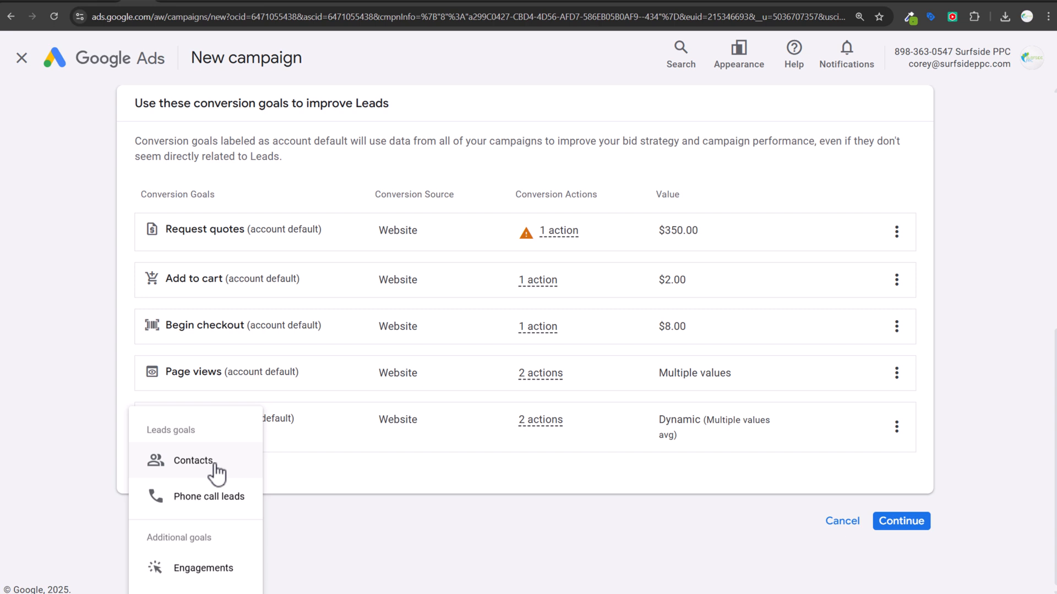
click(221, 498)
click(164, 555)
click(189, 509)
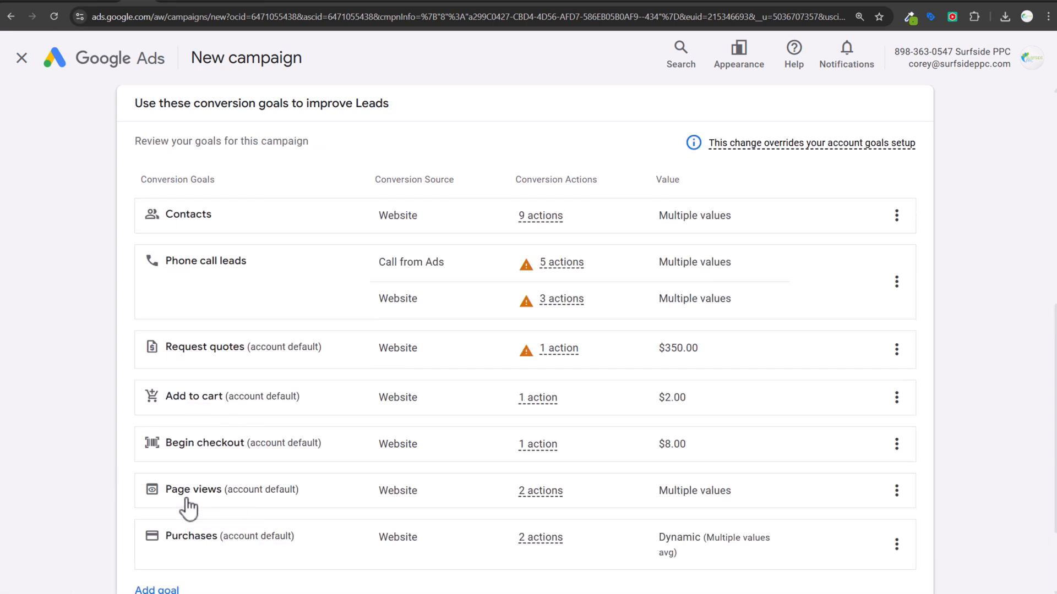
Remove the Request quotes goal from the campaign and review the remaining goals, highlighting Purchases.
click(897, 350)
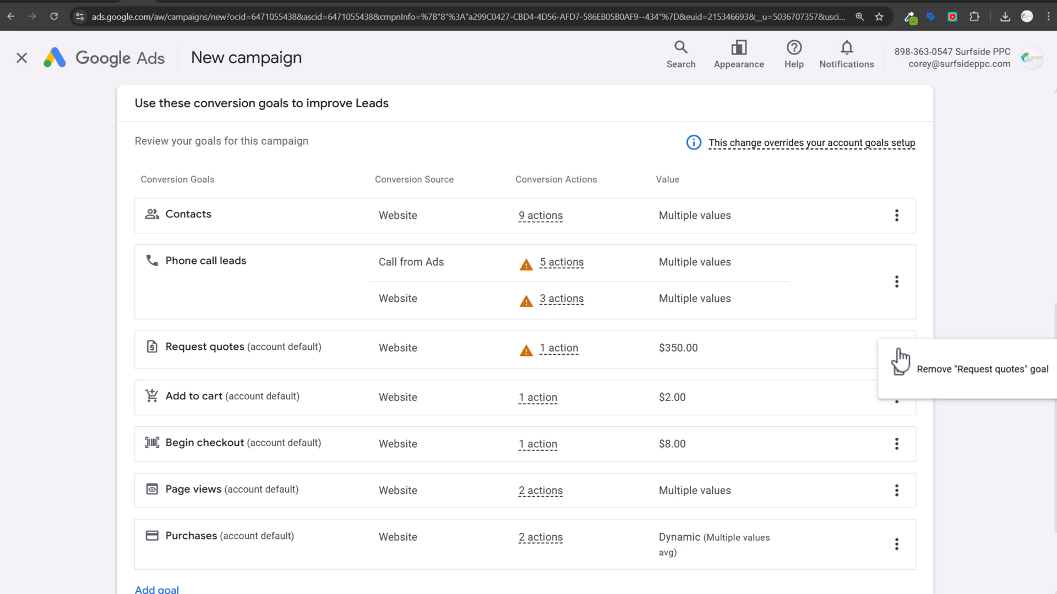
click(918, 380)
click(683, 361)
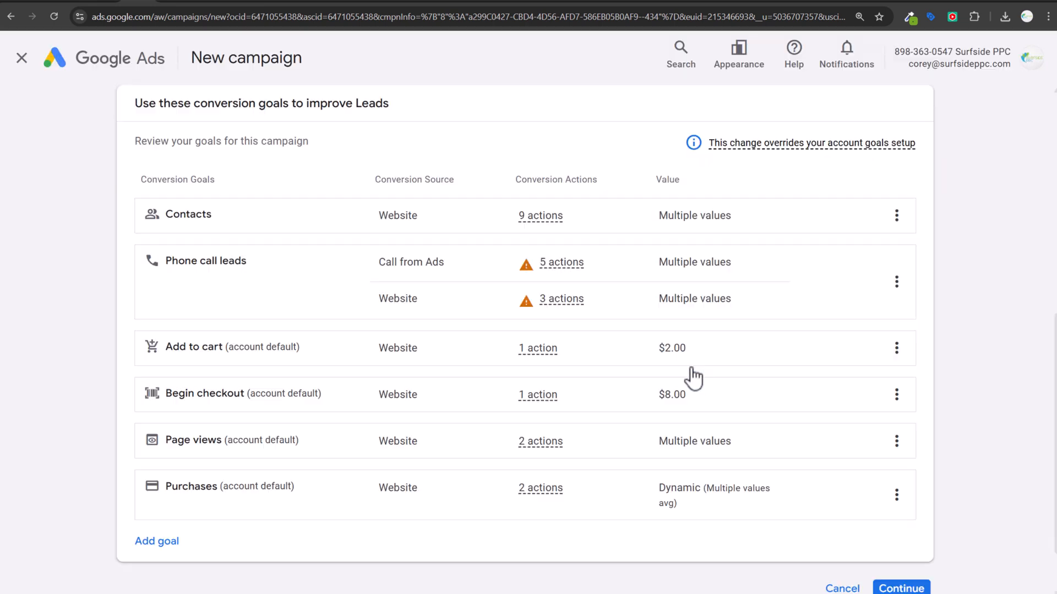
drag(168, 489, 308, 495)
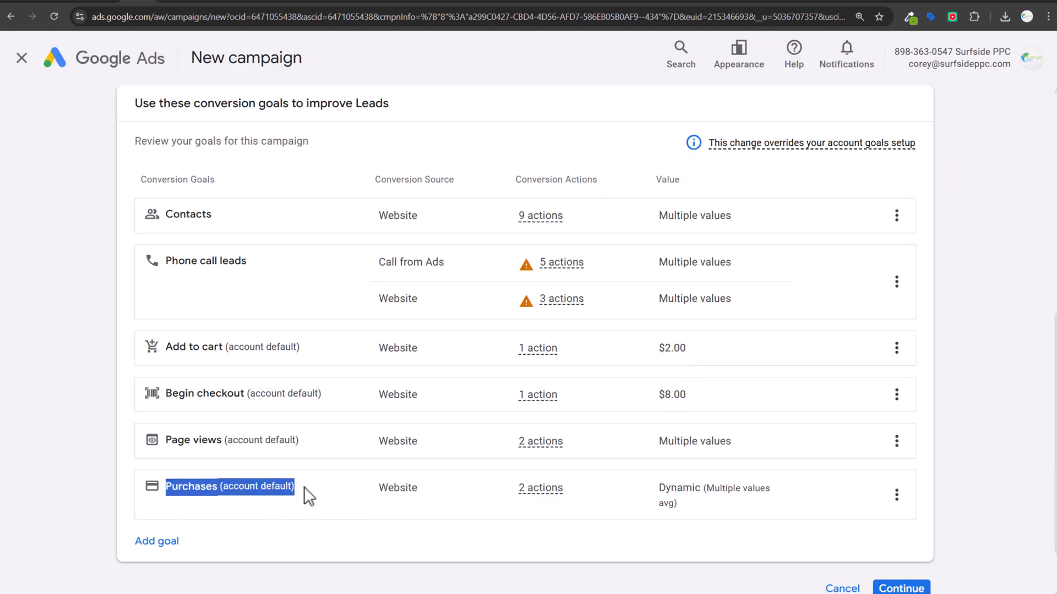
click(309, 496)
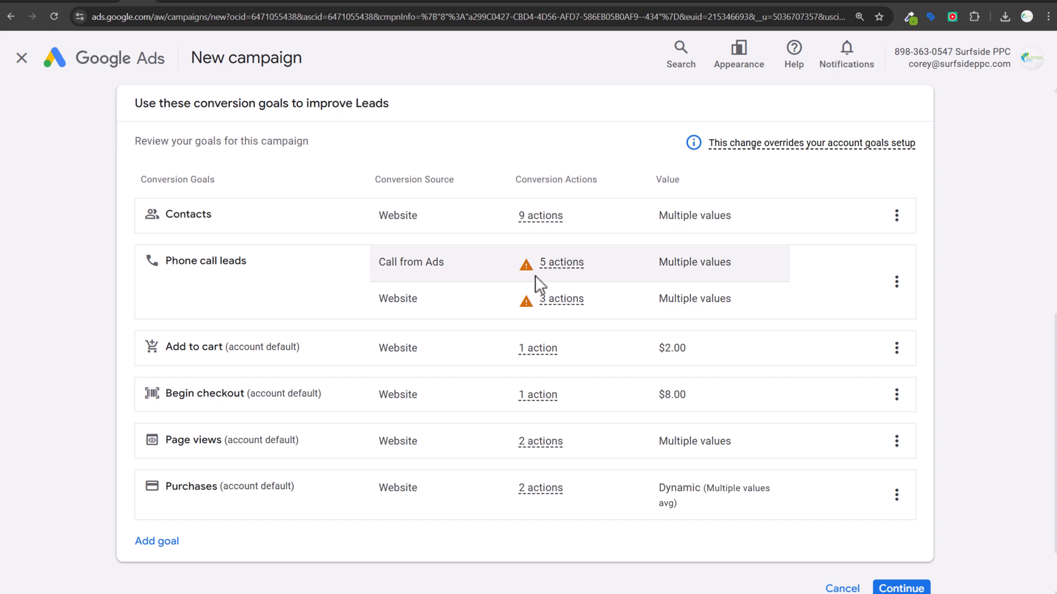
mouse_move(769, 268)
scroll(993, 174, up, 7)
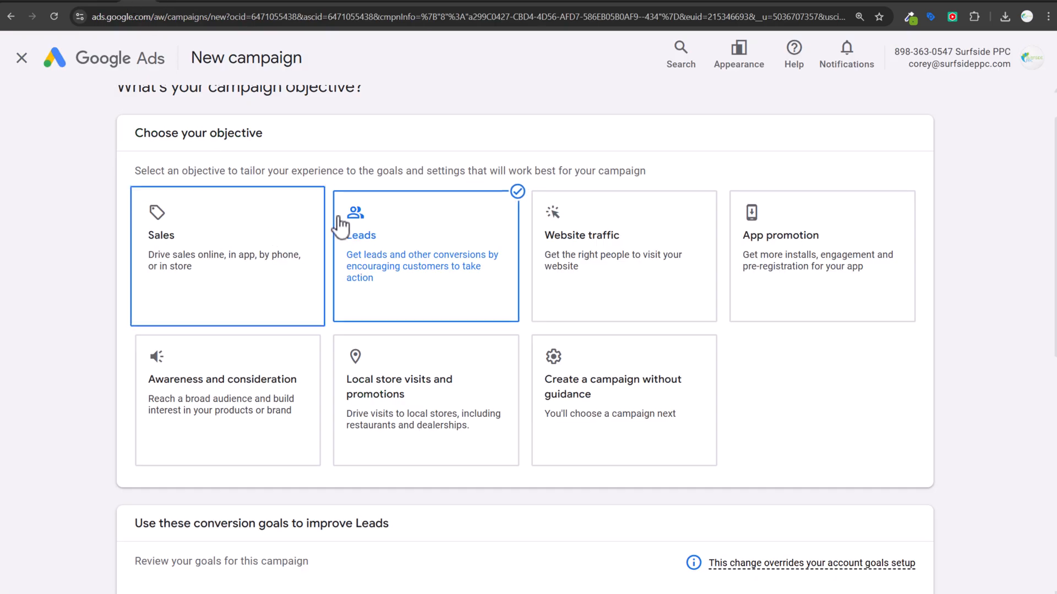
scroll(389, 223, down, 5)
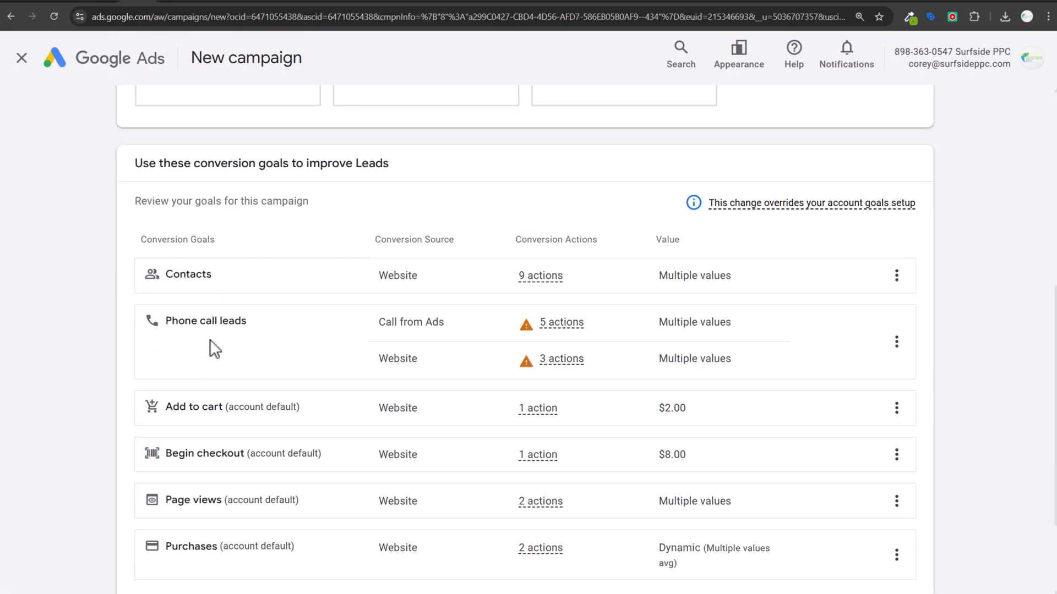
Remove the Add to cart and Begin checkout goals from the campaign.
click(897, 407)
click(915, 427)
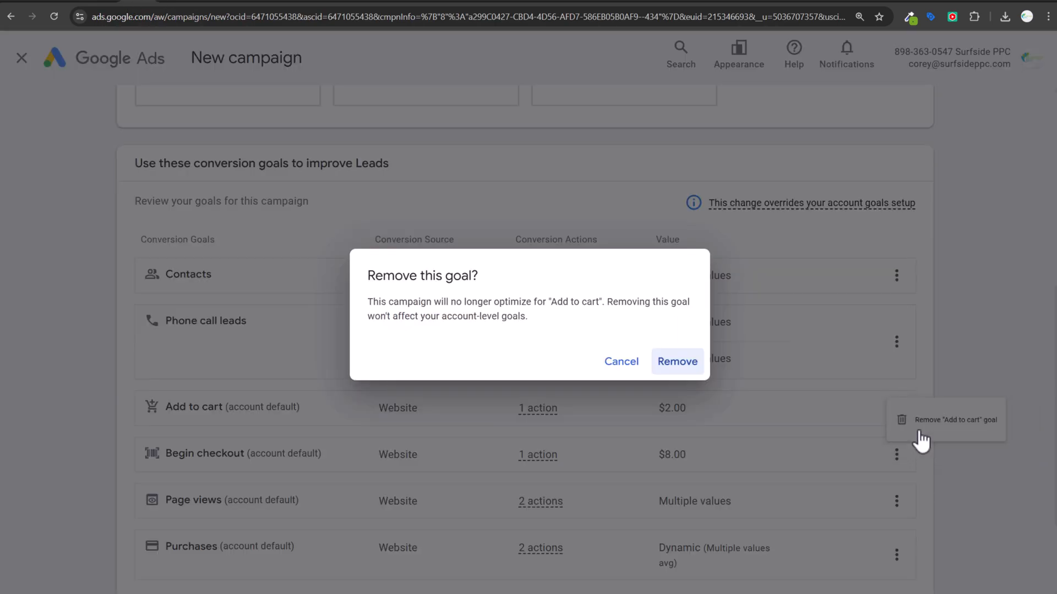
click(678, 362)
click(896, 408)
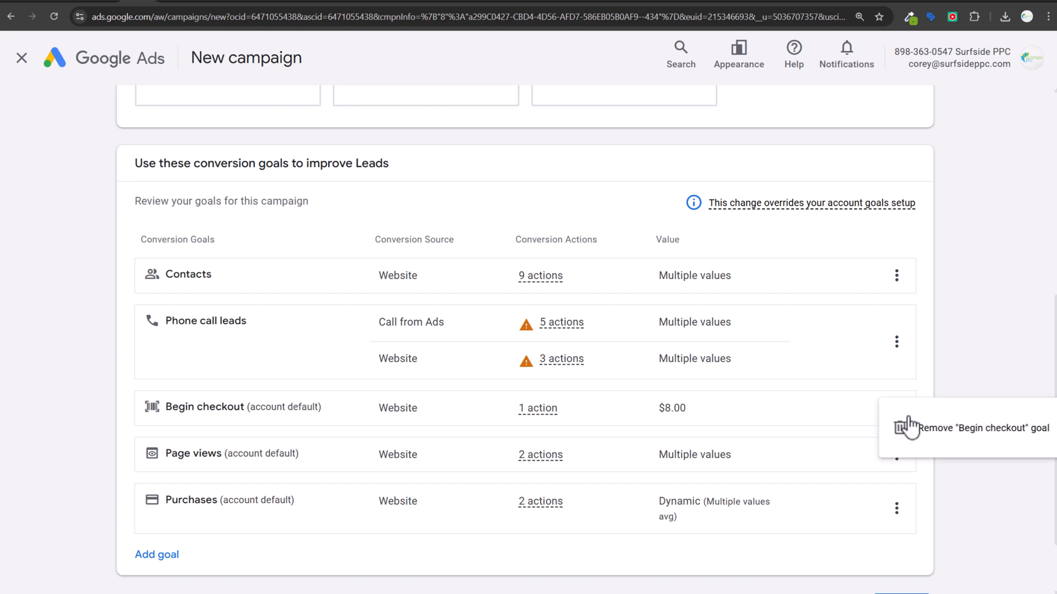
click(911, 427)
click(678, 362)
Remove the Page views and Purchases goals from the campaign.
click(897, 408)
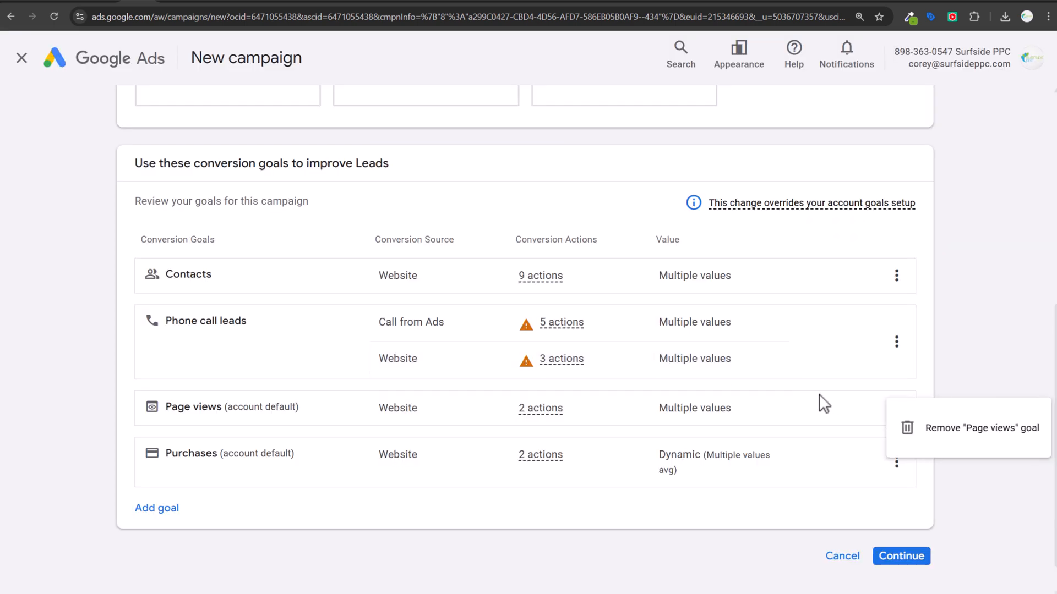
click(949, 427)
click(690, 360)
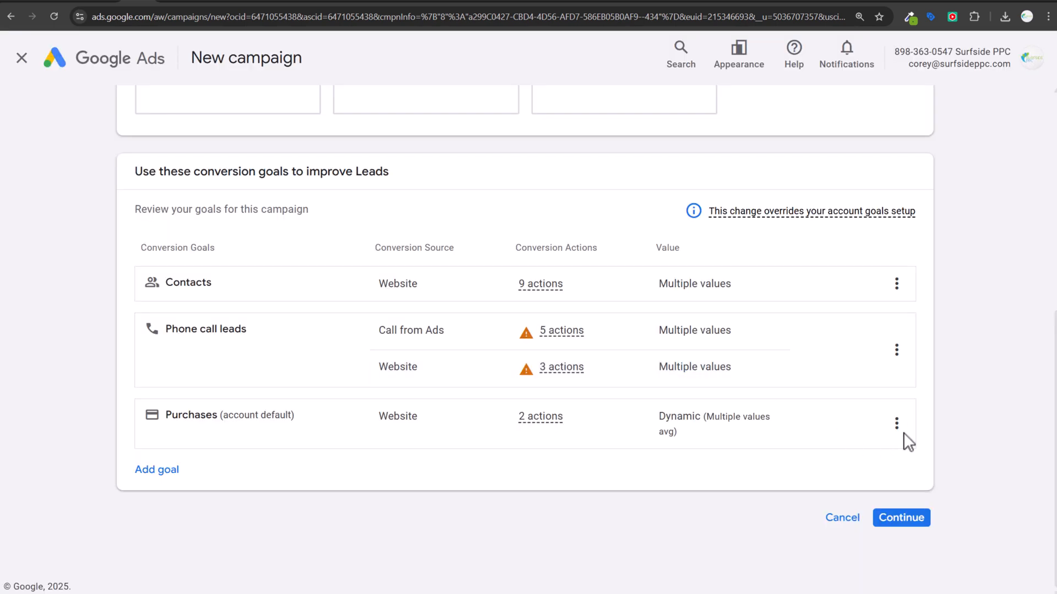
click(900, 426)
click(905, 438)
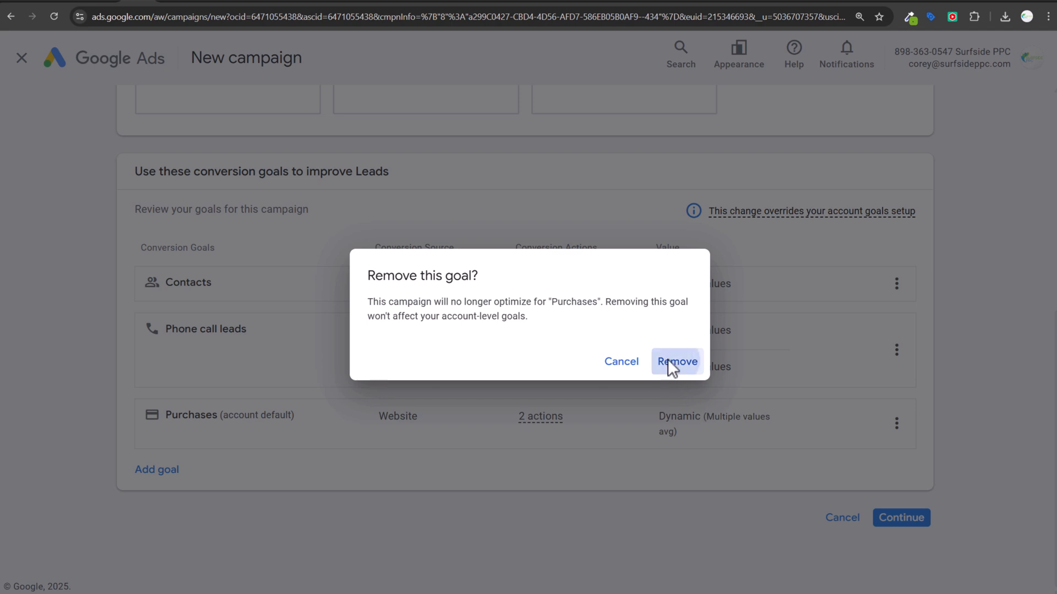
click(669, 359)
Glance at the landscaping site's Commercial page, return to Google Ads and continue to the campaign type selection.
click(161, 1)
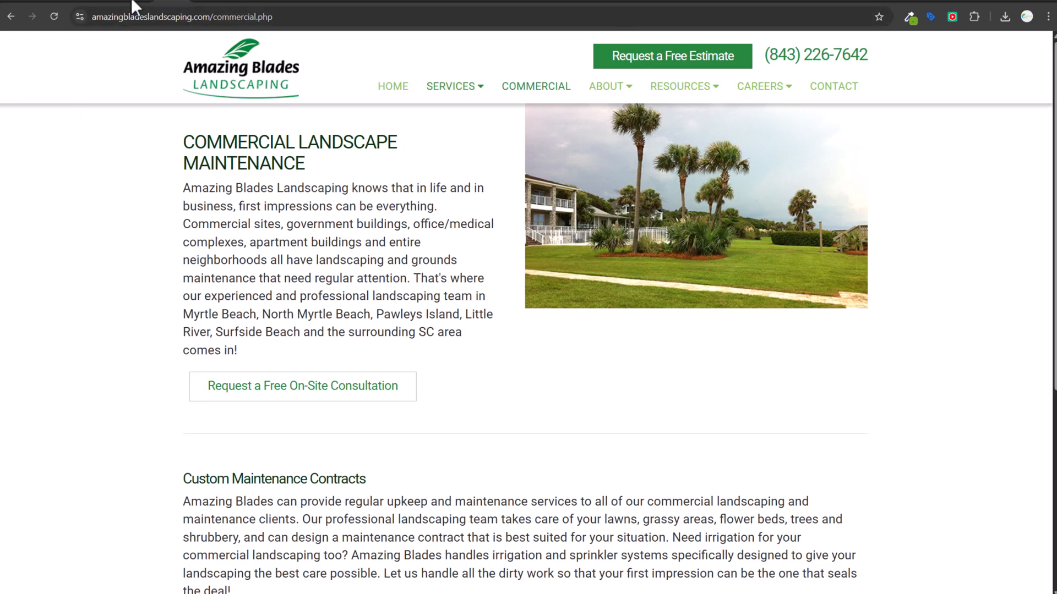
click(135, 4)
click(880, 560)
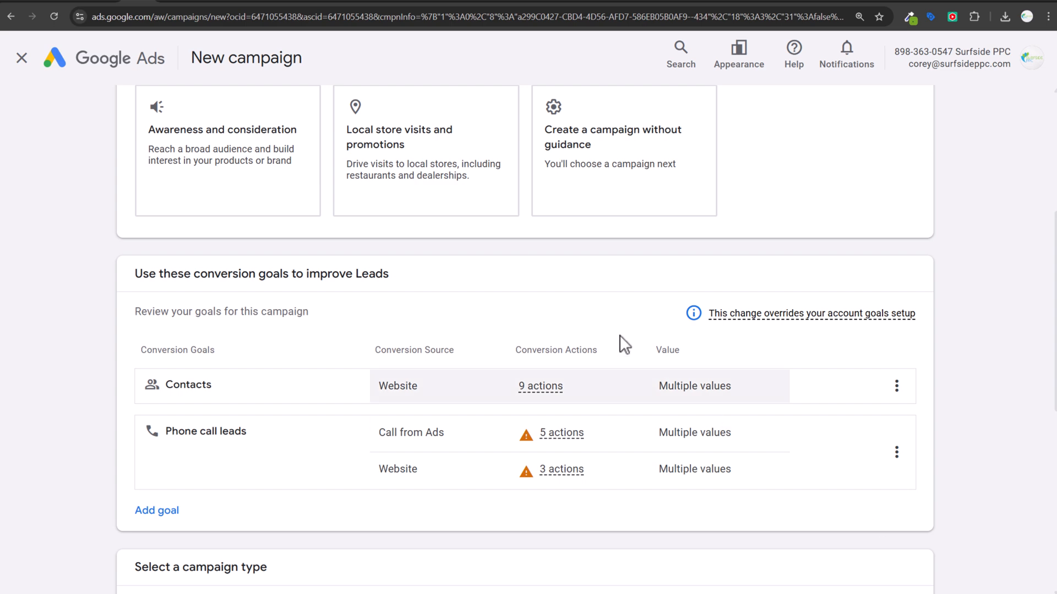
Look over the available campaign types, including Search, Performance Max and Shopping.
scroll(619, 335, down, 6)
scroll(62, 226, down, 1)
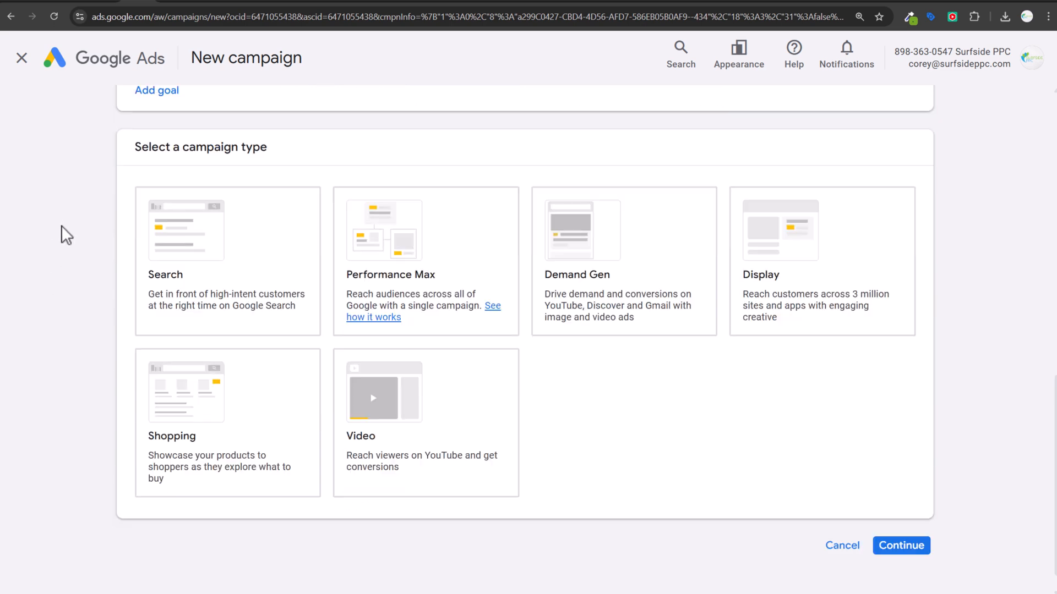
click(177, 229)
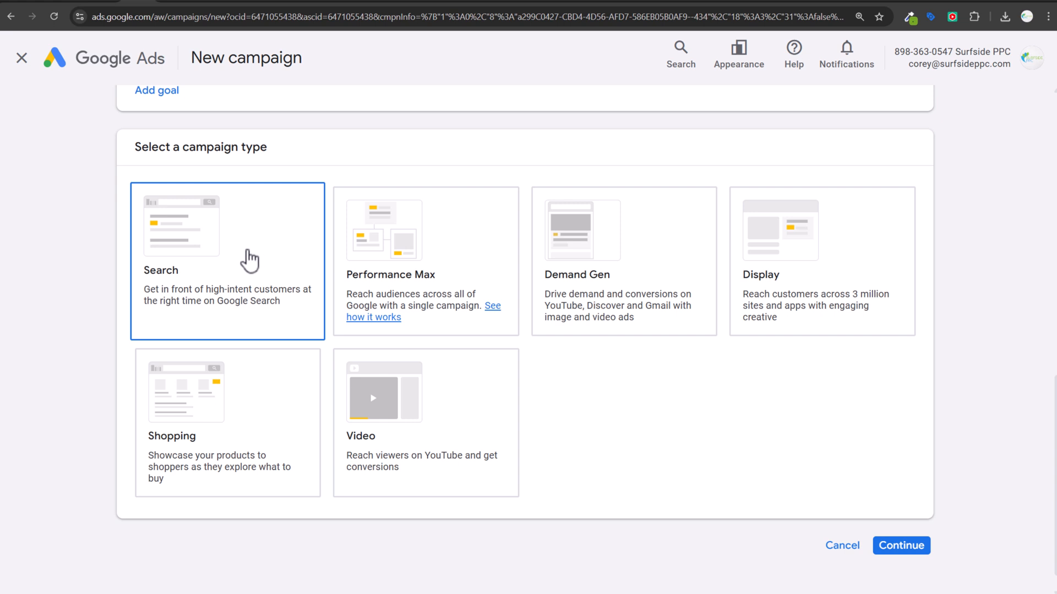
click(437, 236)
click(191, 440)
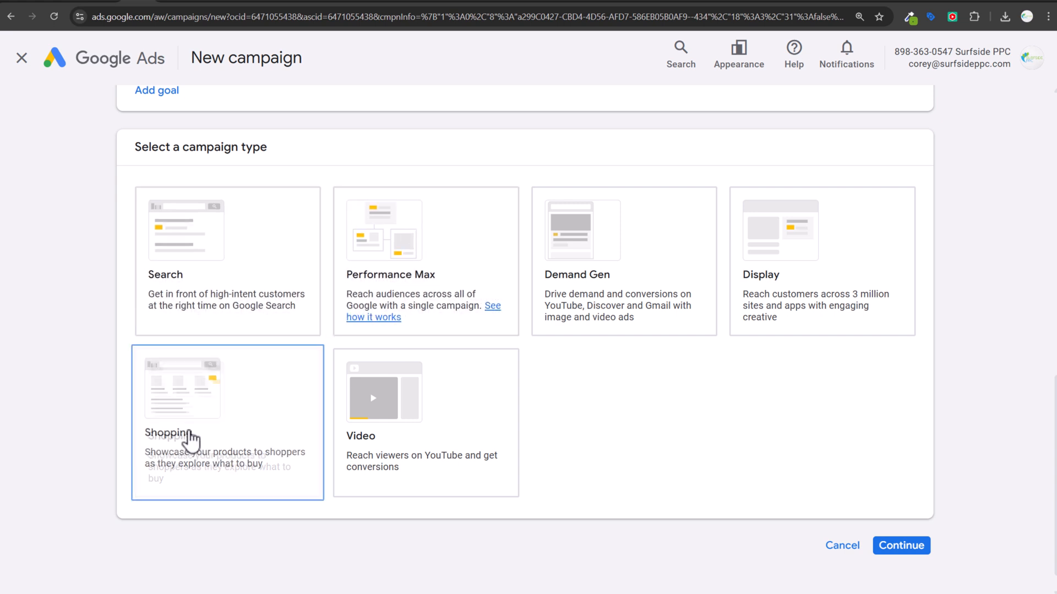
click(248, 303)
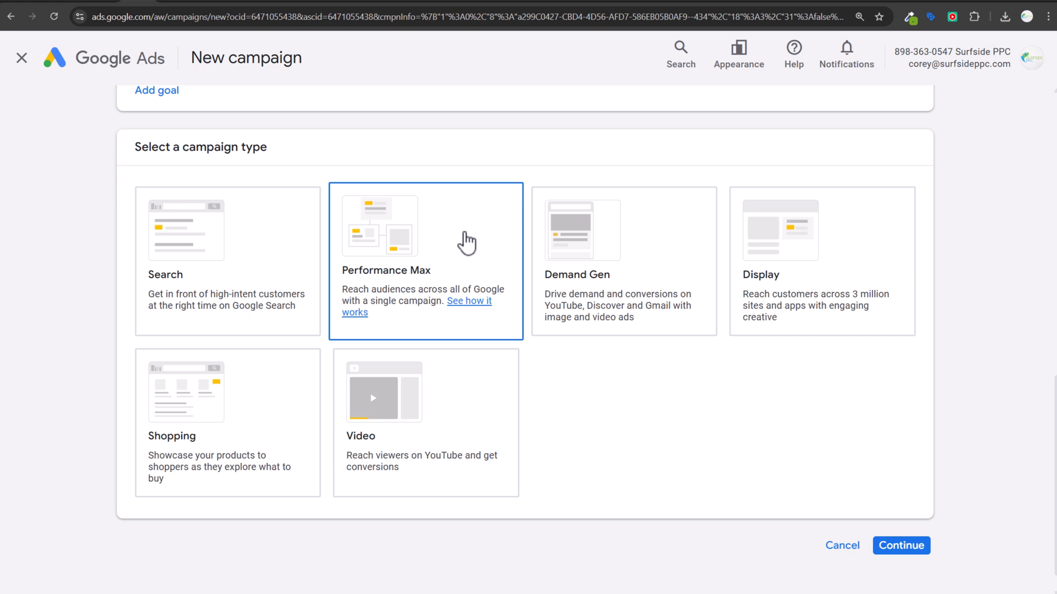
Select the Search campaign type and enable Website visits as a way to reach the goal.
click(184, 241)
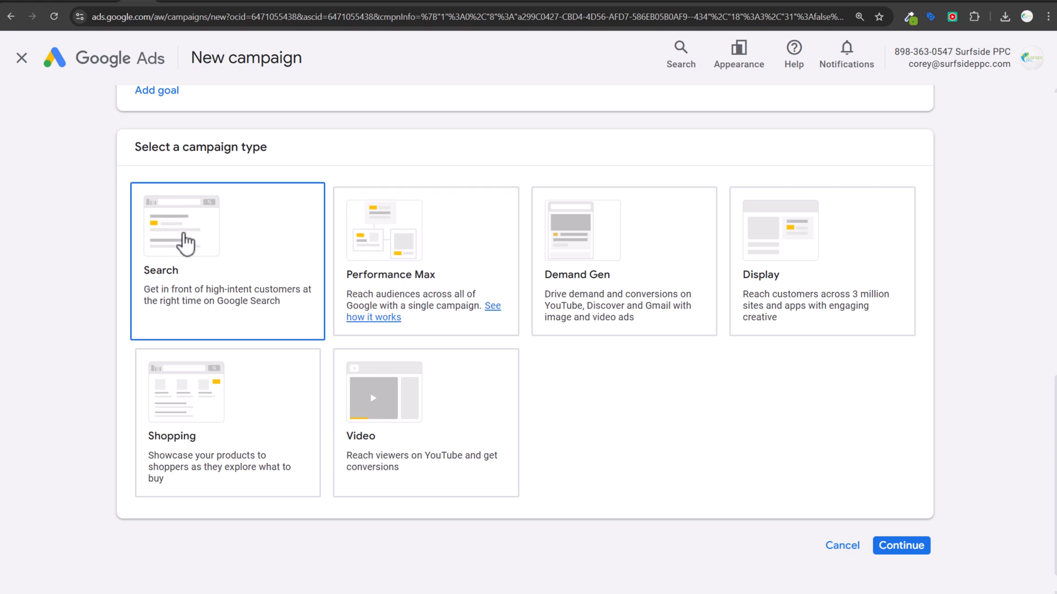
scroll(92, 264, down, 3)
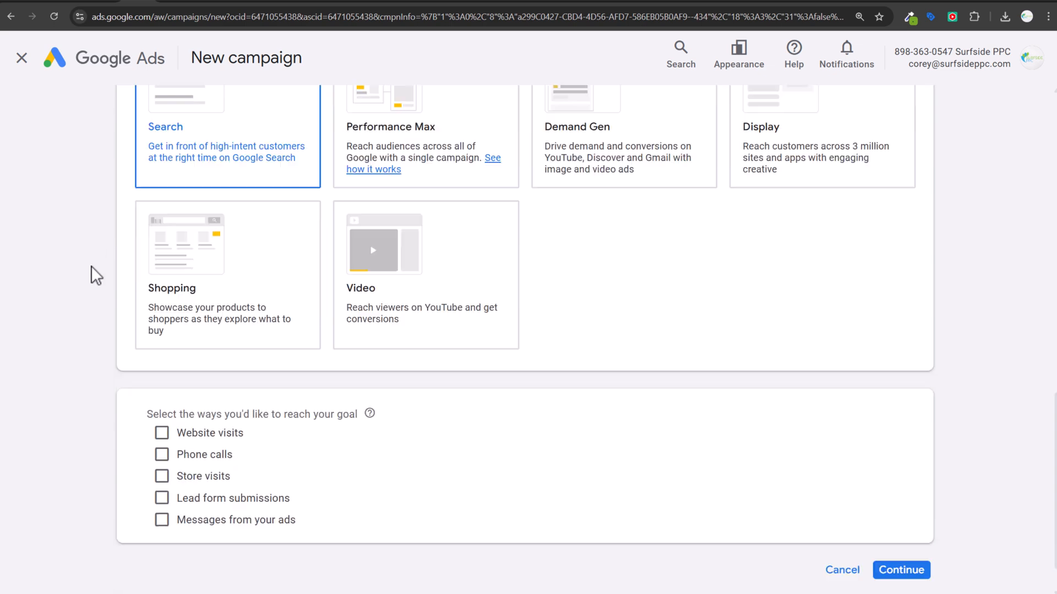
click(162, 380)
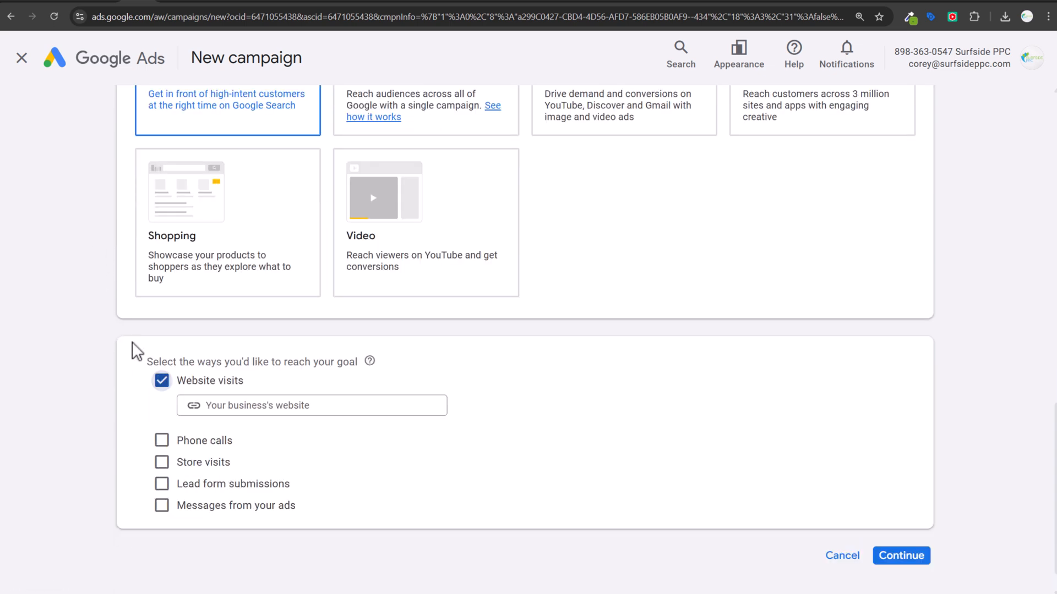
Switch to the Amazing Blades Landscaping site and open its Mulch & Pine Straw Installation service page.
scroll(151, 213, up, 2)
click(169, 2)
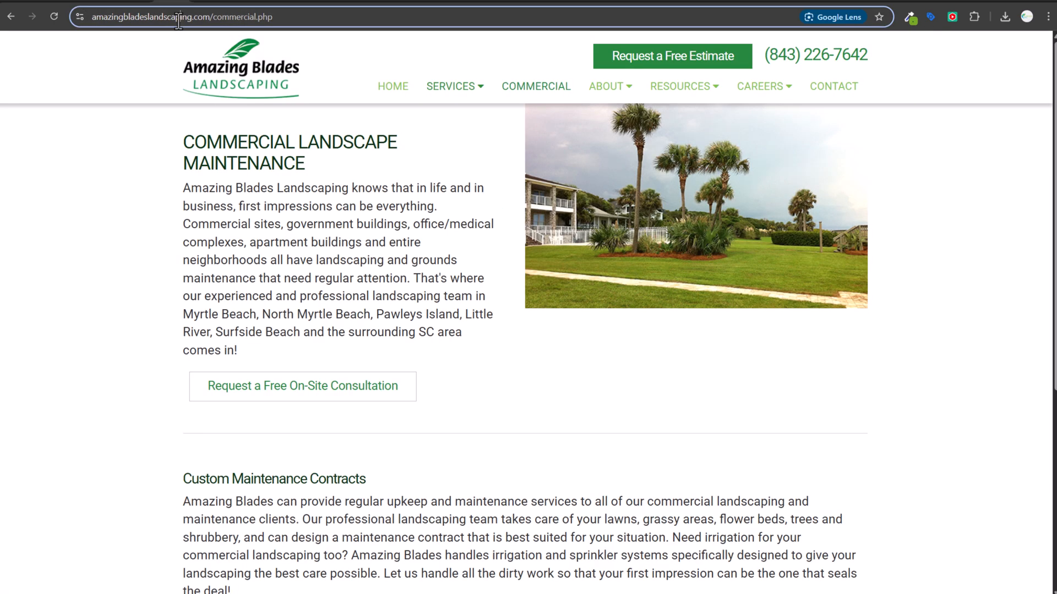
click(472, 83)
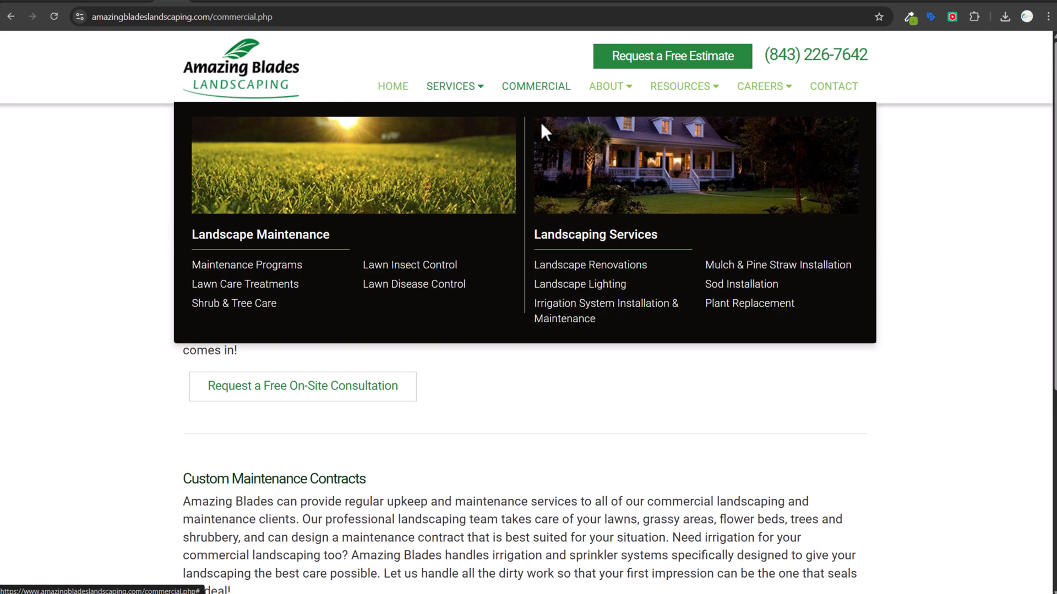
click(837, 267)
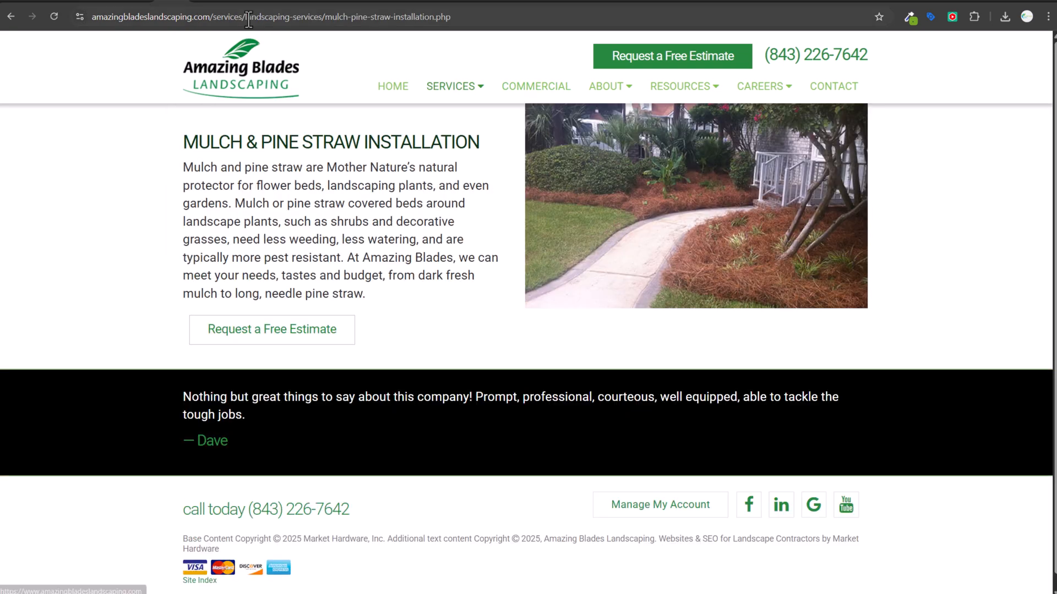
click(146, 15)
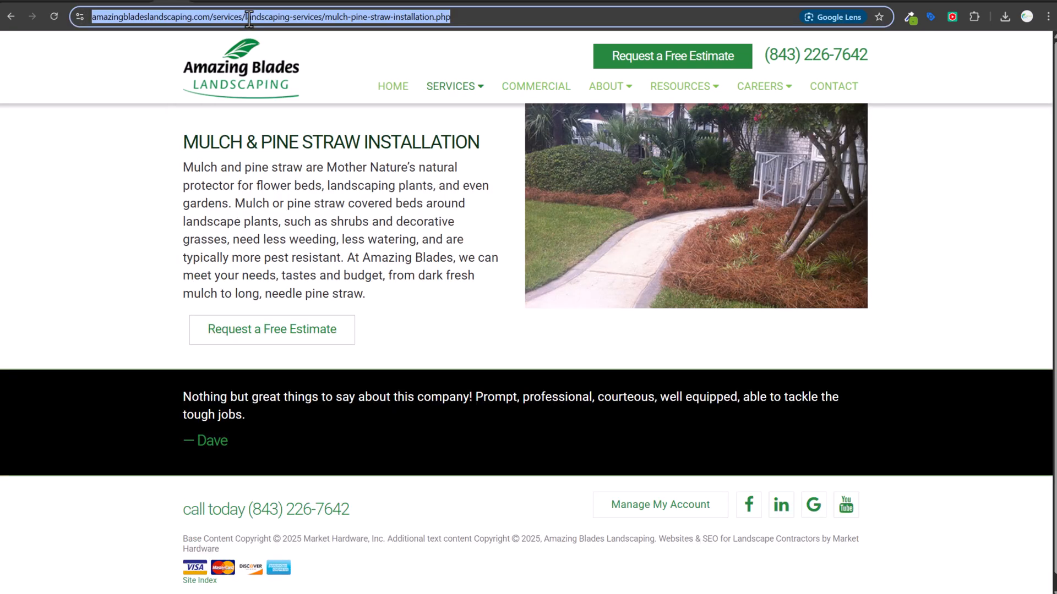
click(146, 4)
scroll(286, 374, down, 3)
click(299, 369)
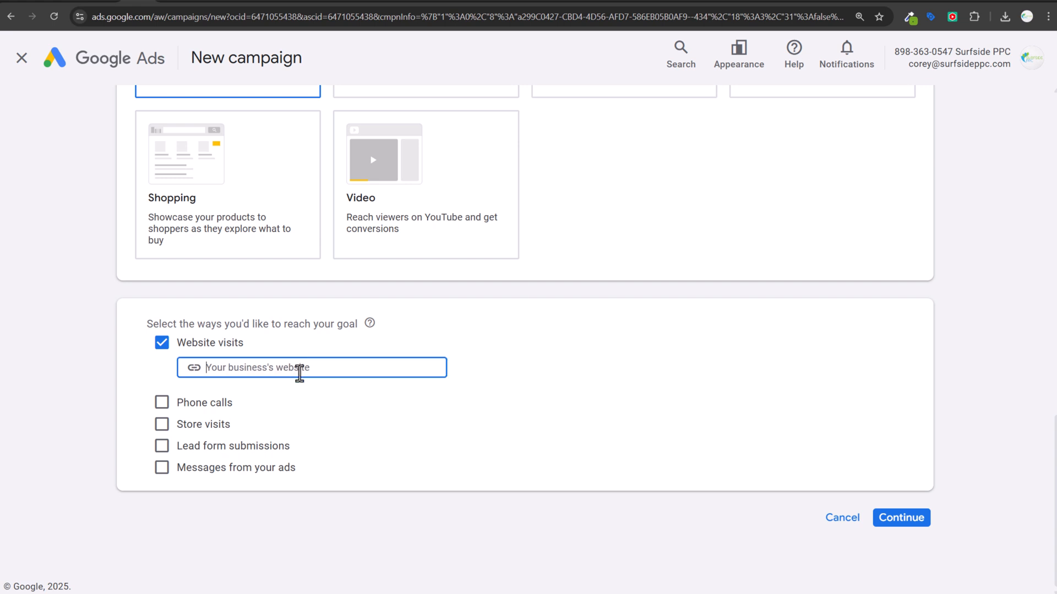
key(ctrl+v)
drag(248, 369, 486, 363)
key(BackSpace)
drag(337, 367, 620, 420)
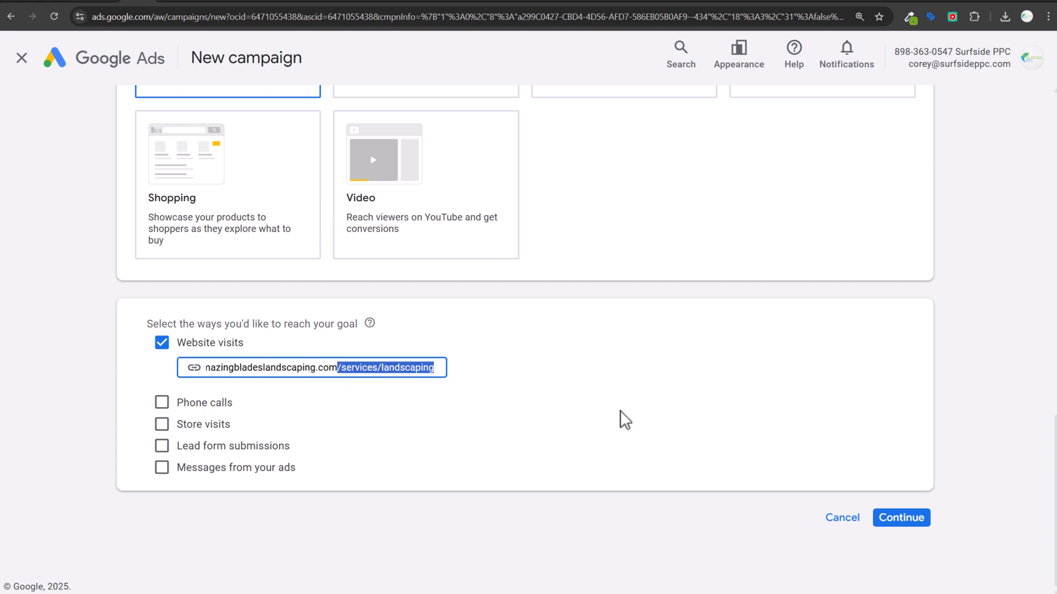
key(BackSpace)
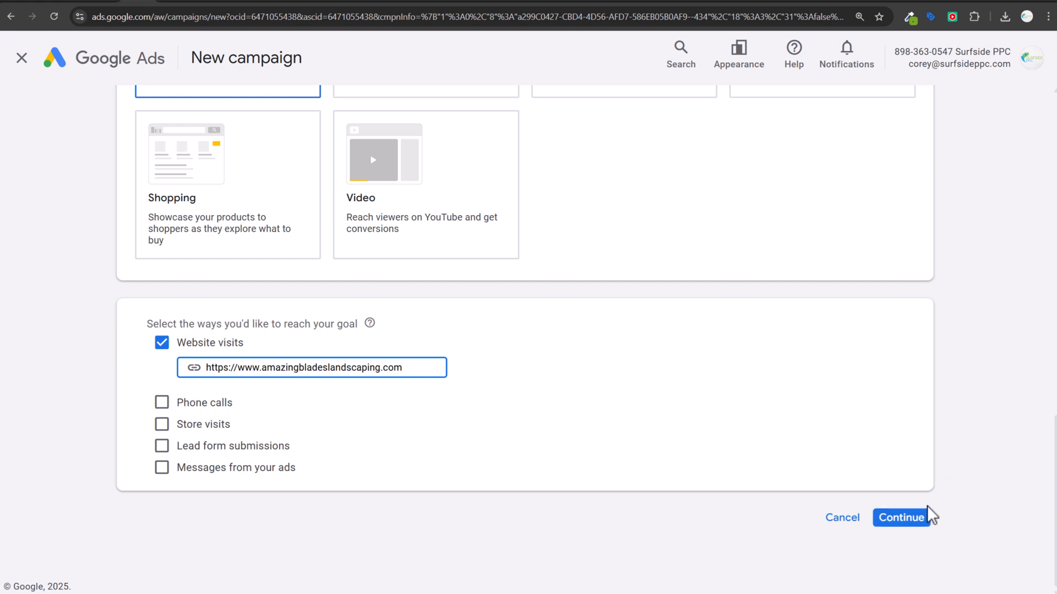
Keep the campaign name Leads-Search-9, continue, and start a new campaign instead of finishing the saved draft.
click(916, 518)
scroll(577, 359, down, 2)
scroll(577, 359, down, 1)
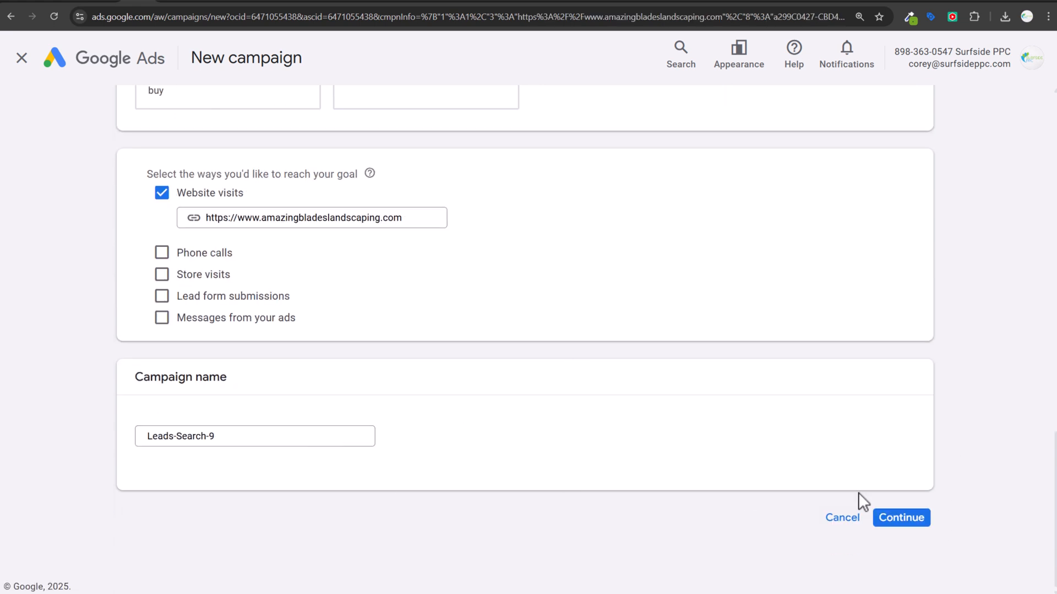
click(901, 521)
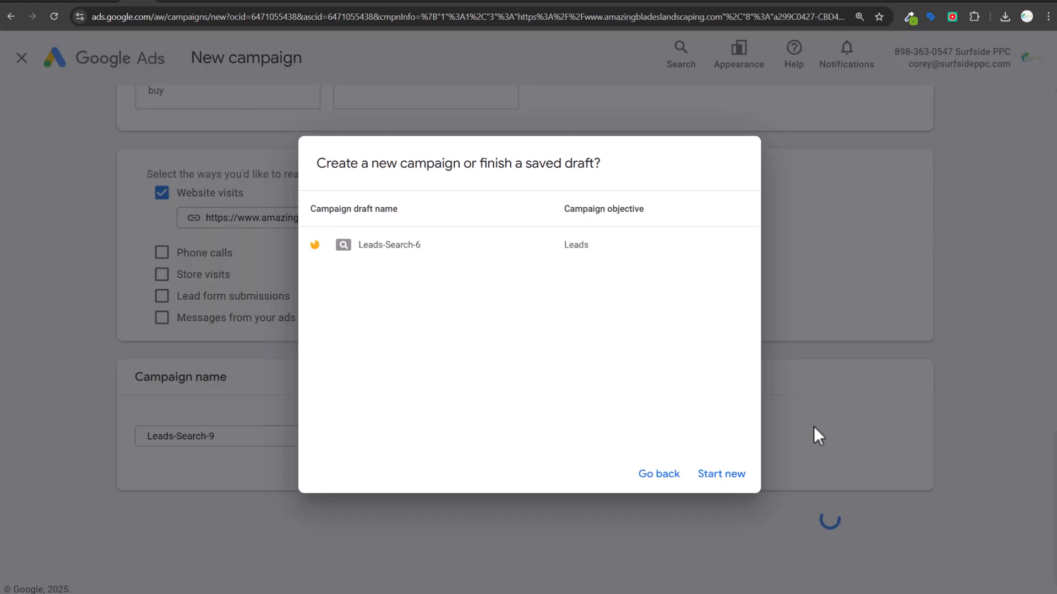
click(710, 478)
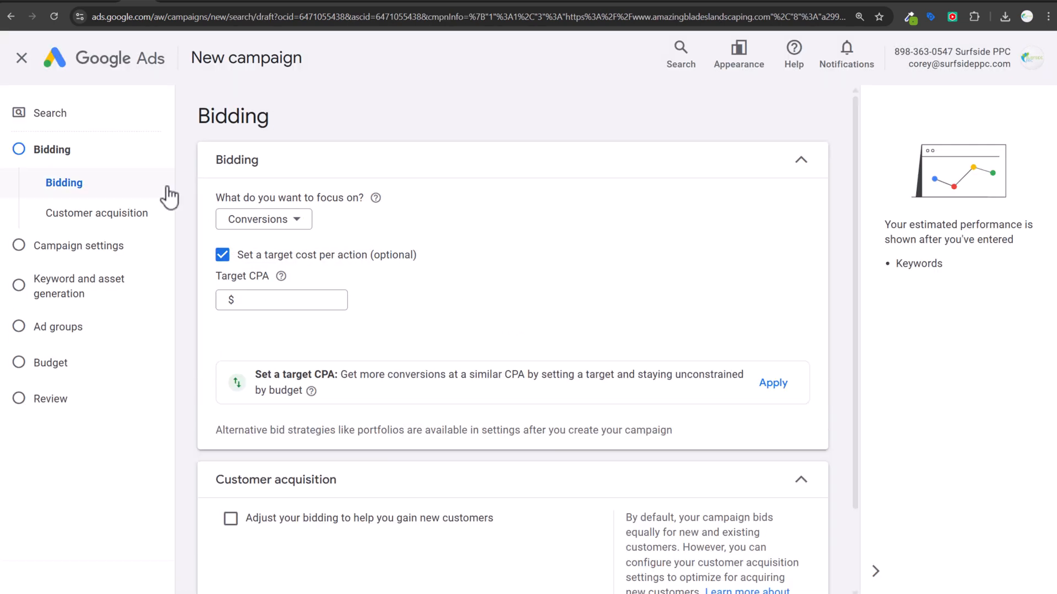
Try bidding on Clicks with a maximum cost per click bid limit, and return the bidding focus to Conversions.
click(222, 254)
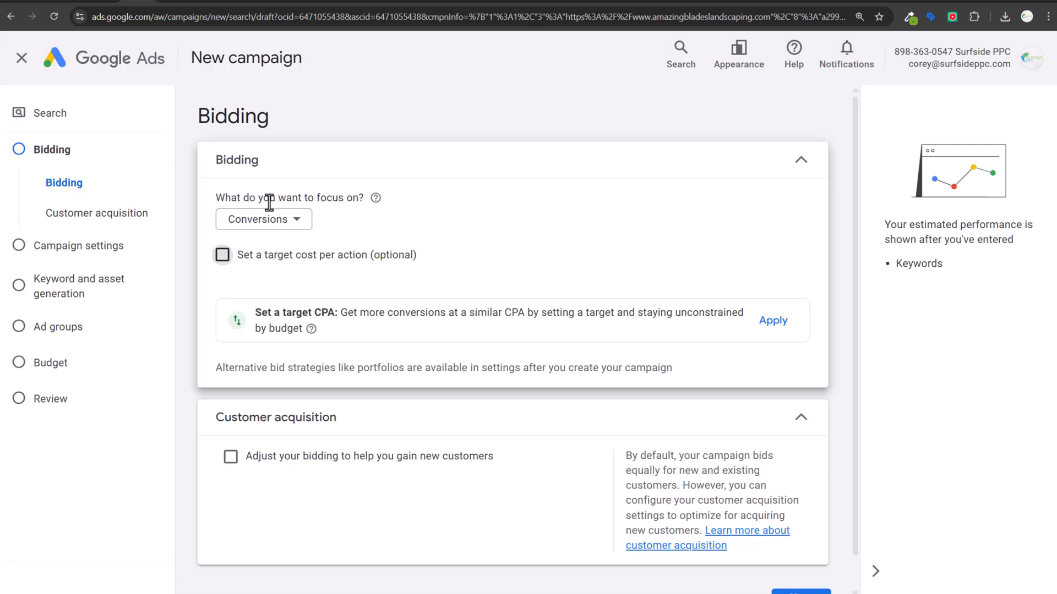
click(287, 222)
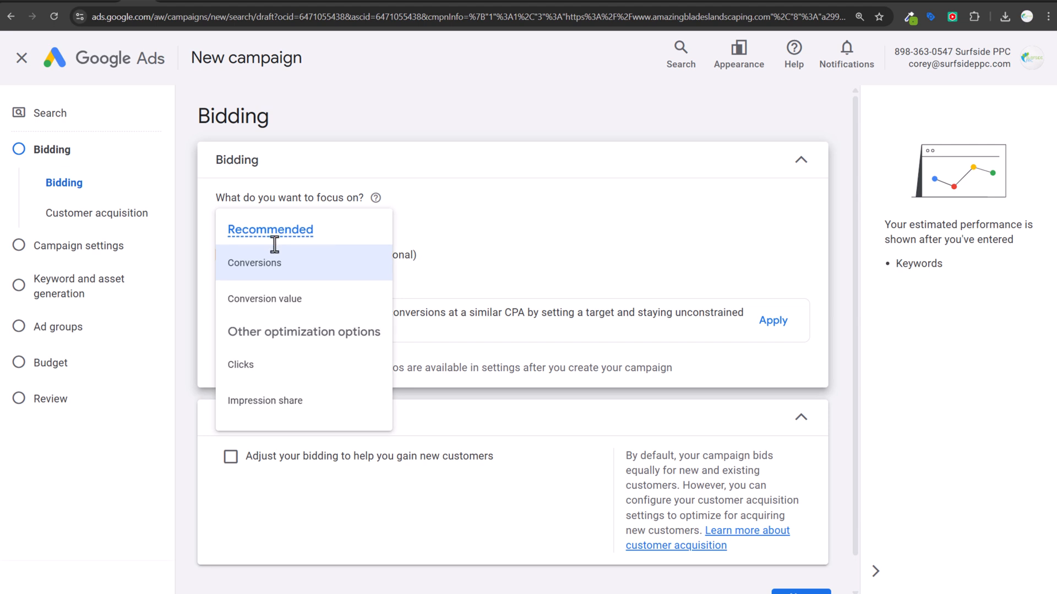
click(268, 380)
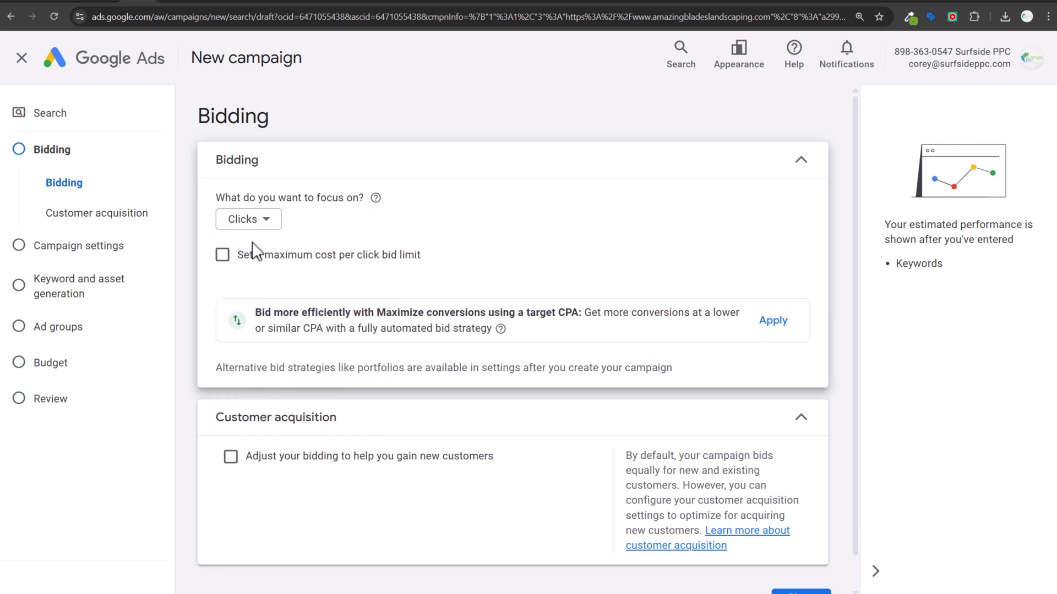
click(247, 256)
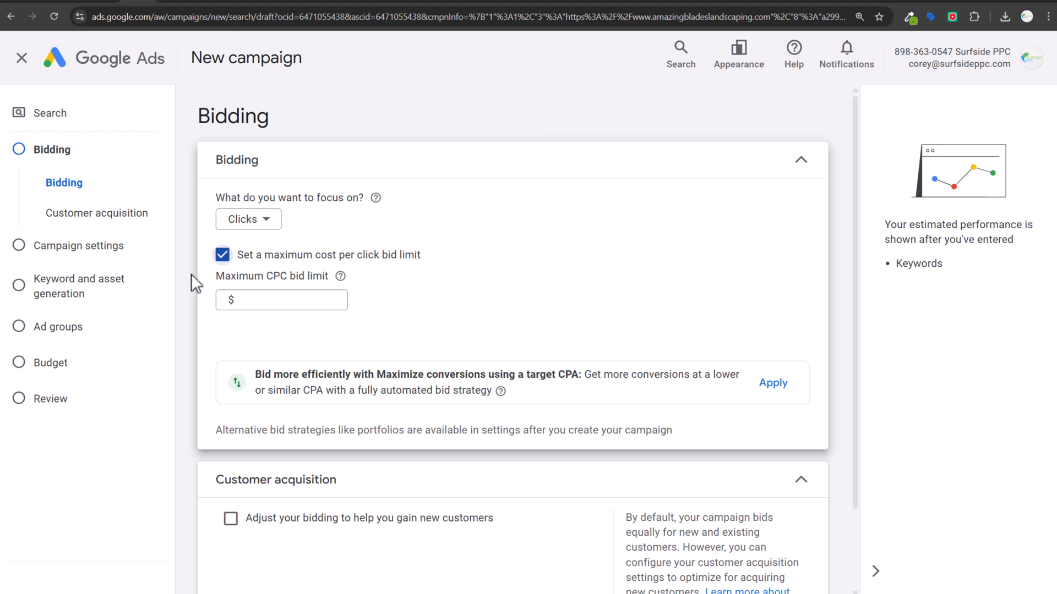
click(247, 220)
click(258, 263)
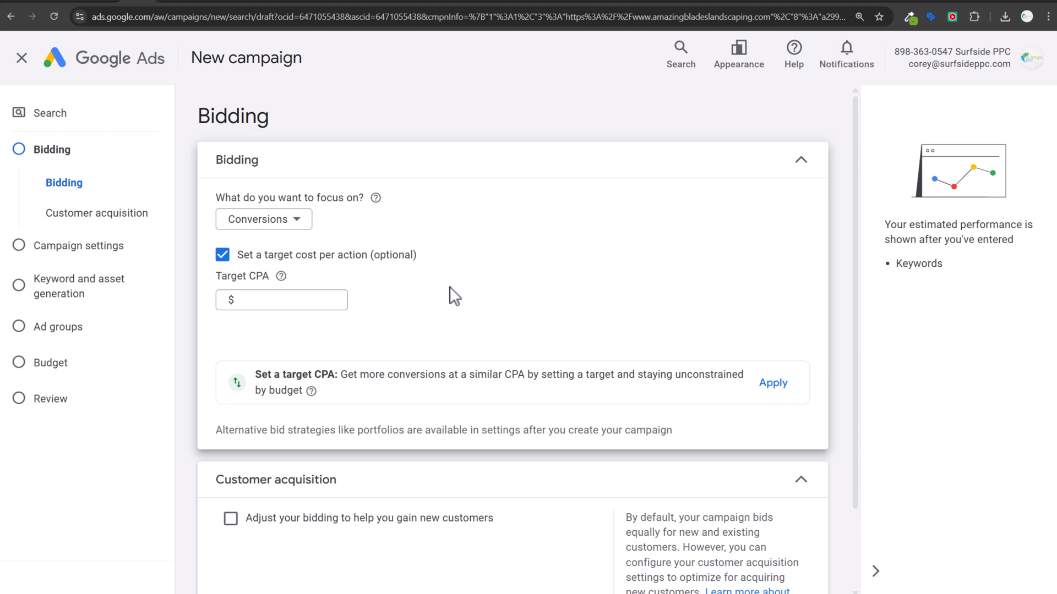
Turn off the optional target cost per action and continue to the campaign settings.
scroll(478, 285, down, 2)
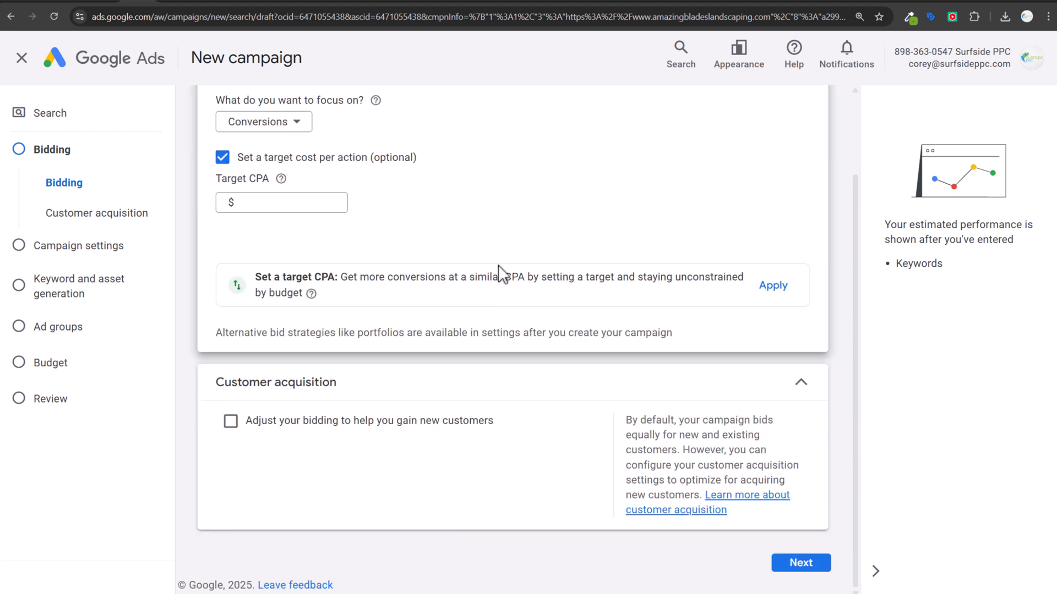
click(223, 158)
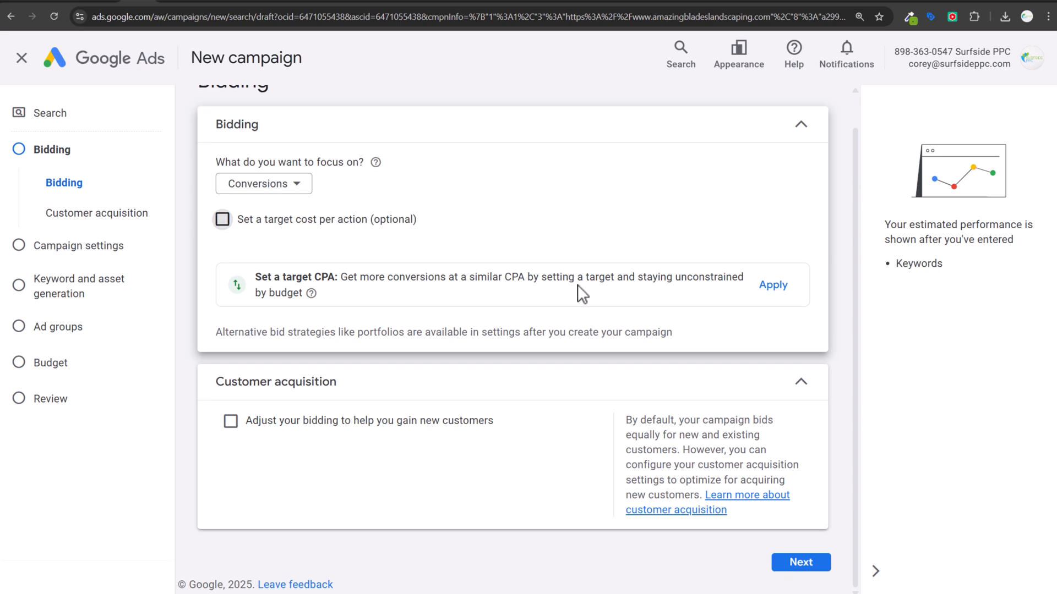
click(799, 564)
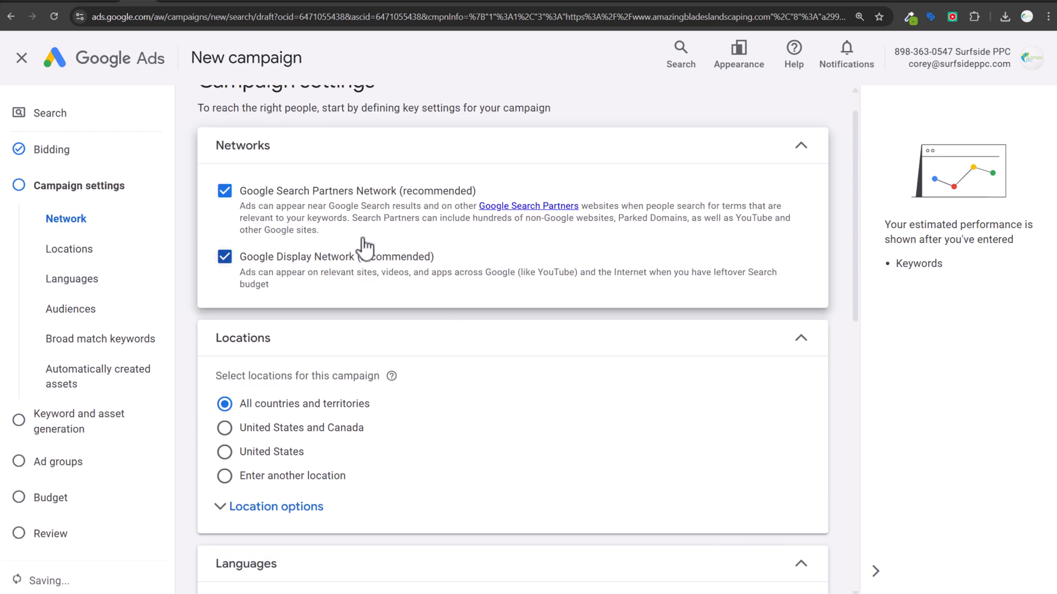
Turn off the Search Partners and Display networks, and target the Florence-Myrtle Beach SC Nielsen DMA region found by searching myrtle beach.
click(224, 227)
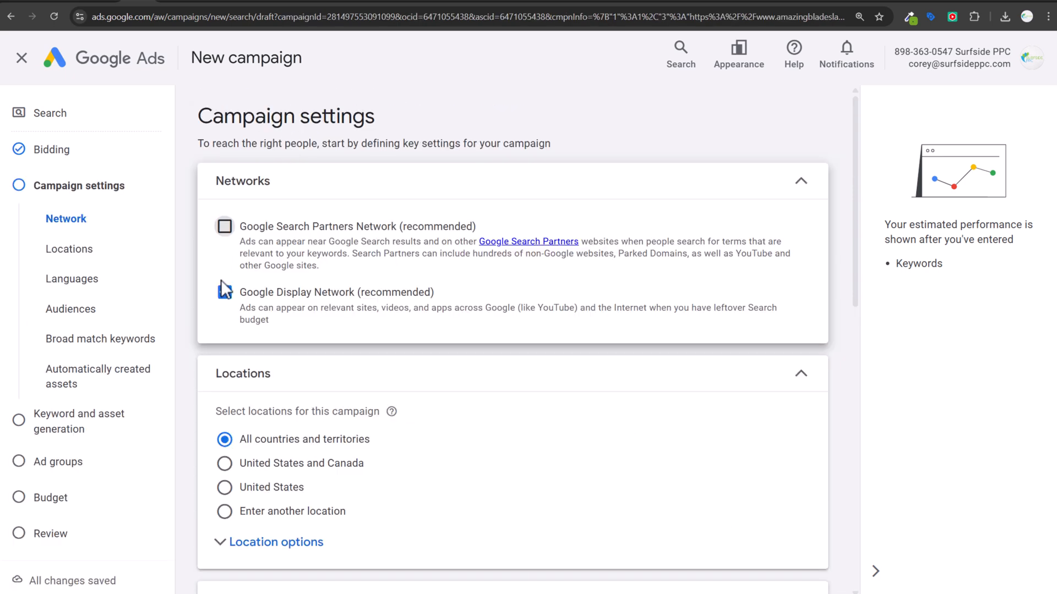
click(225, 387)
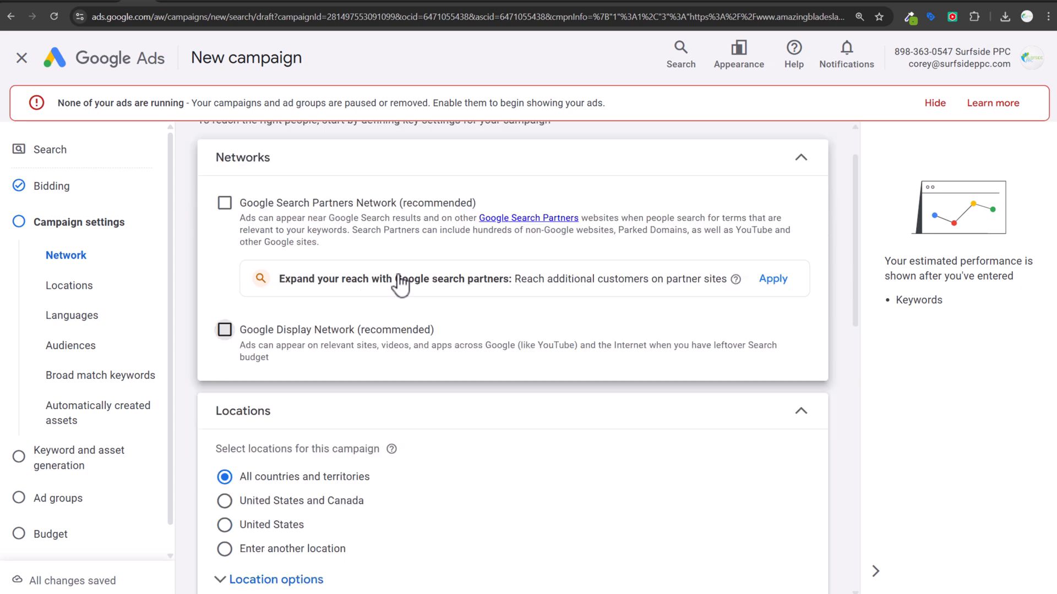
scroll(399, 280, down, 2)
click(225, 502)
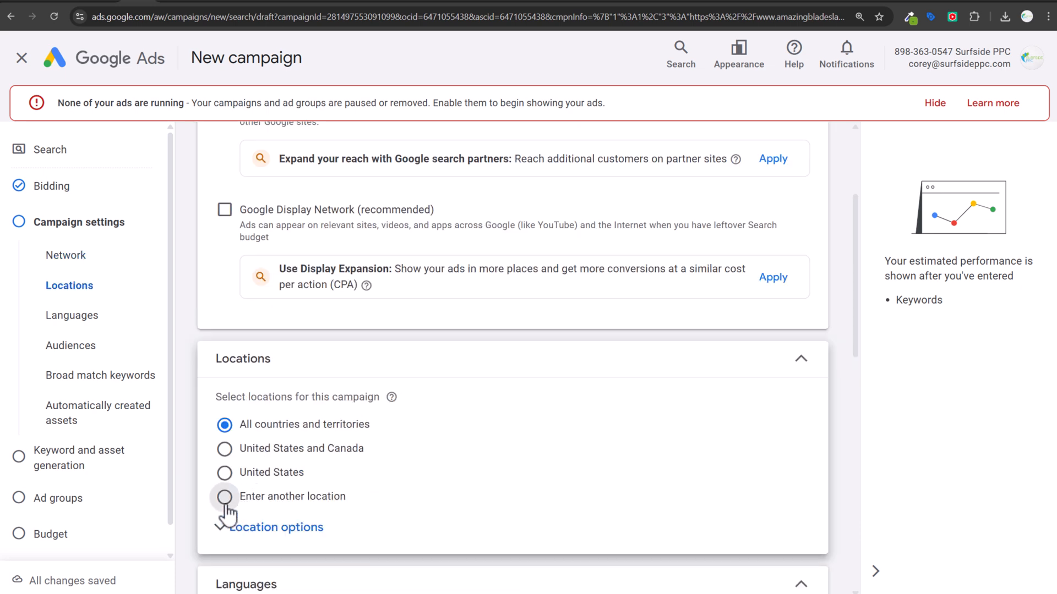
click(378, 537)
text(myrtle beach)
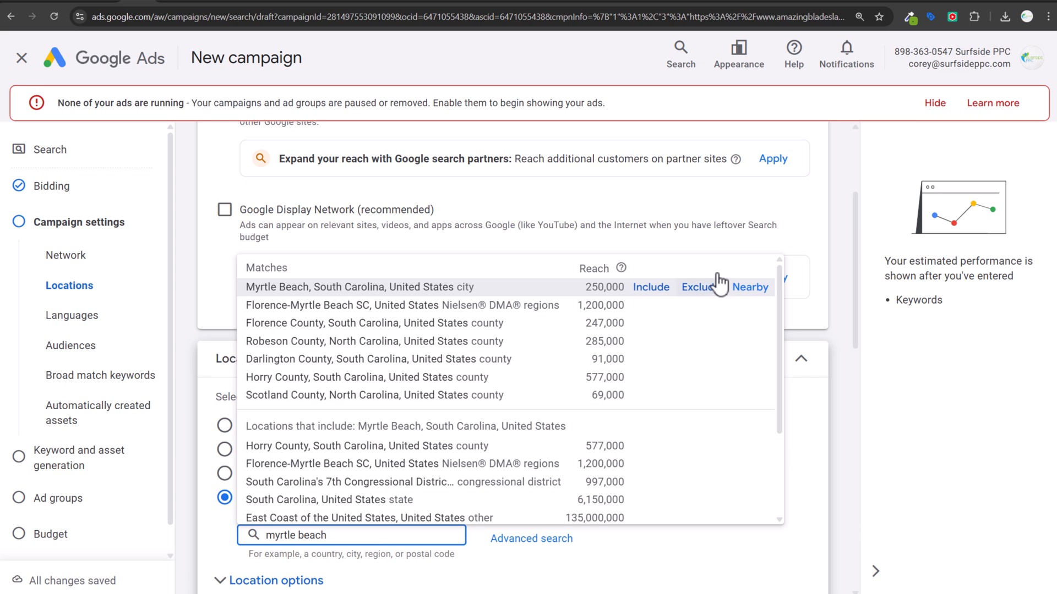
mouse_move(593, 307)
click(651, 305)
Look over the language, audience segment, broad match and automatically created asset settings, and continue to keyword and asset generation.
scroll(559, 489, down, 8)
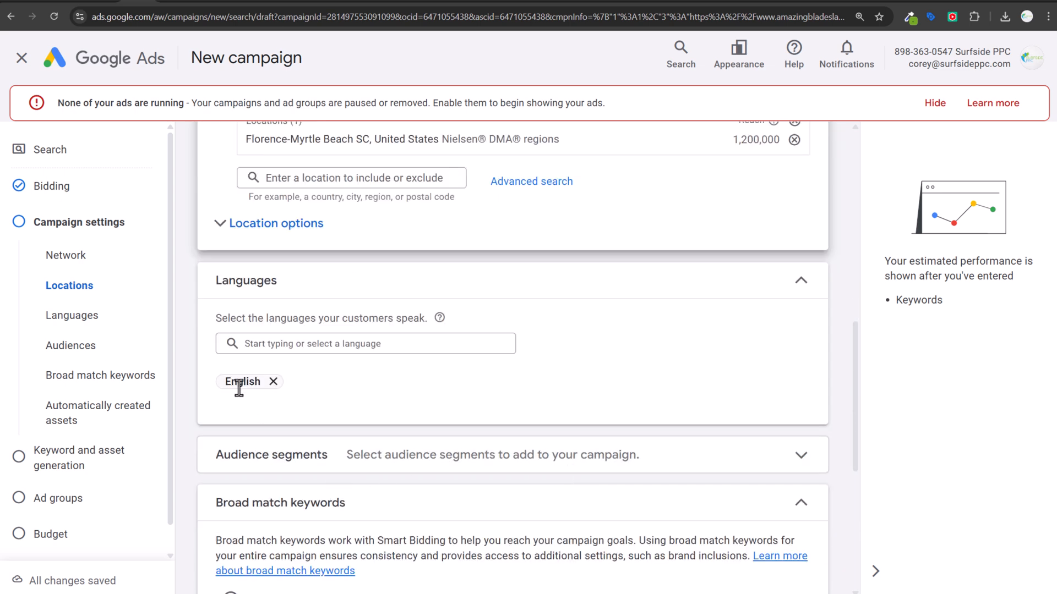
scroll(418, 366, down, 2)
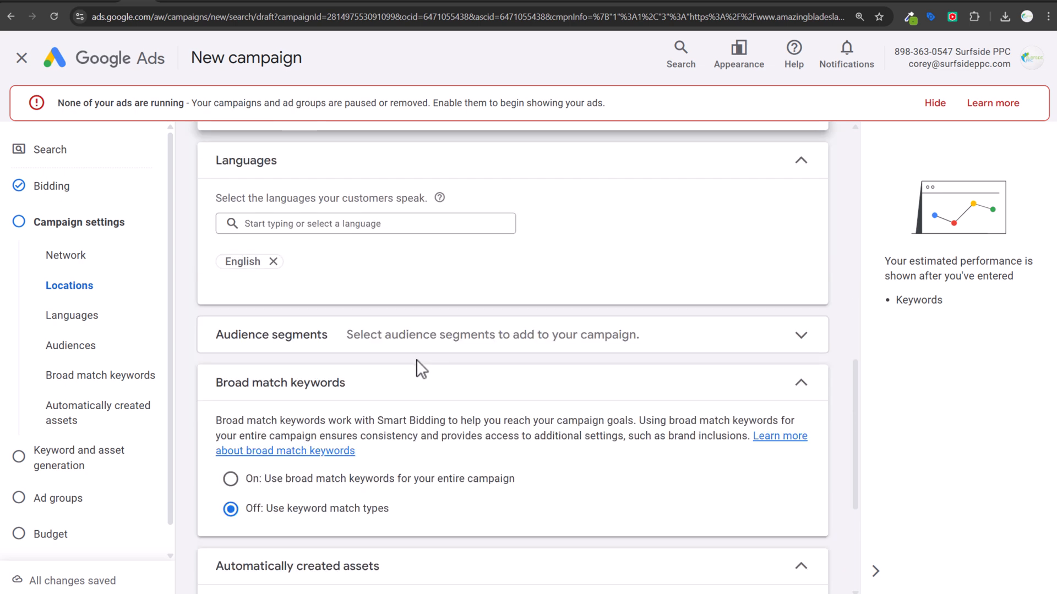
click(503, 336)
click(804, 338)
scroll(715, 353, down, 3)
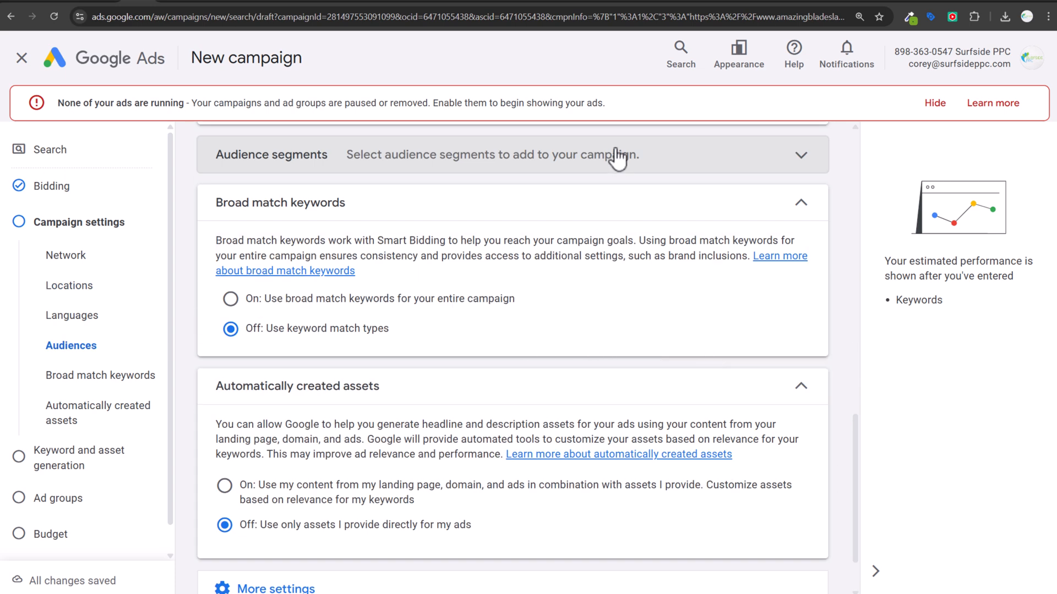
scroll(612, 264, down, 2)
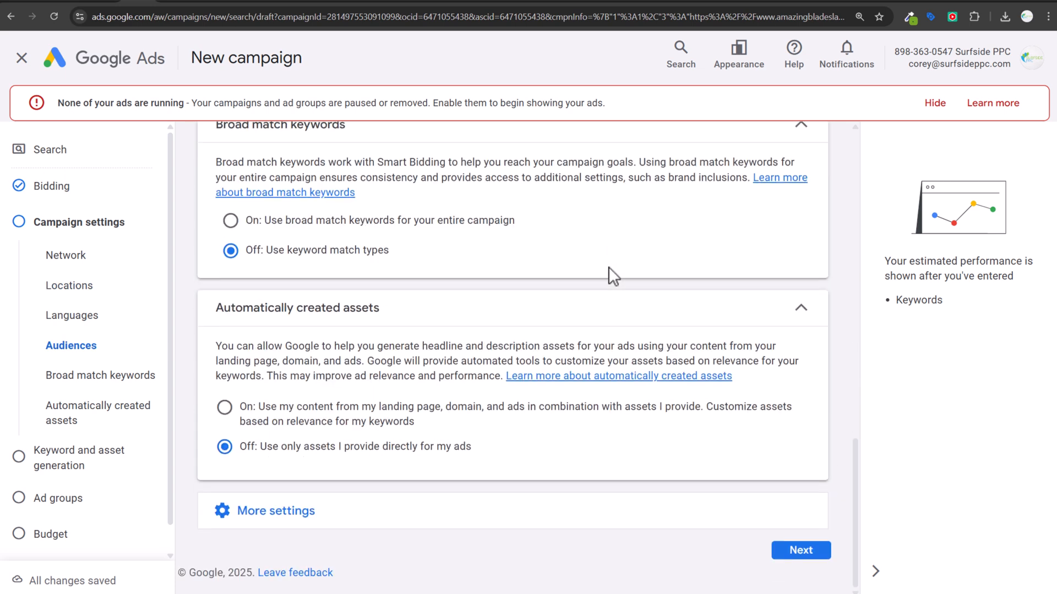
click(801, 551)
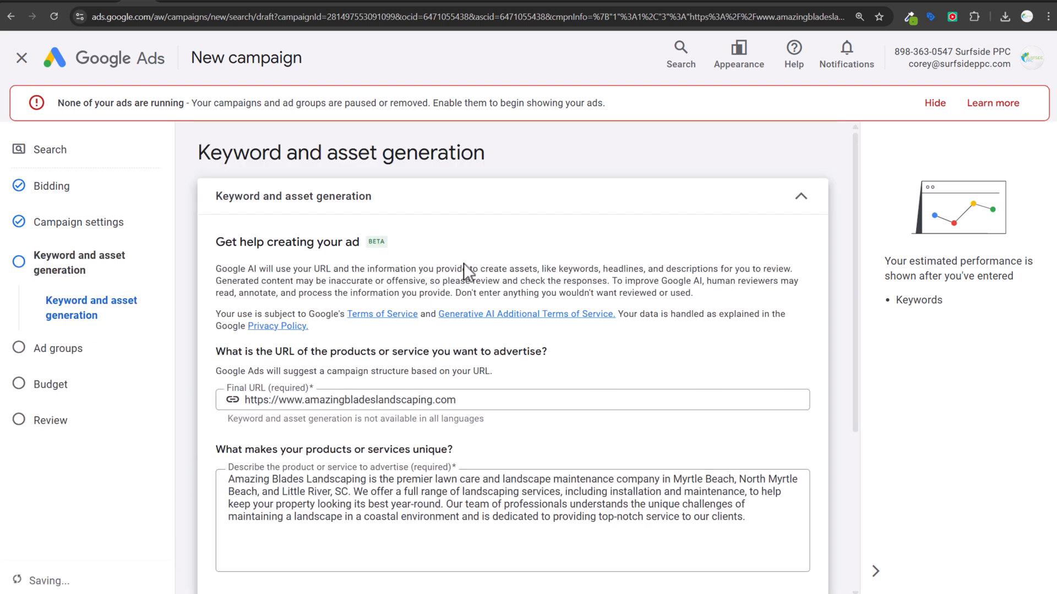
Skip the AI keyword and asset generation, and get keyword suggestions for mulch installation in Ad group 1.
scroll(457, 138, down, 5)
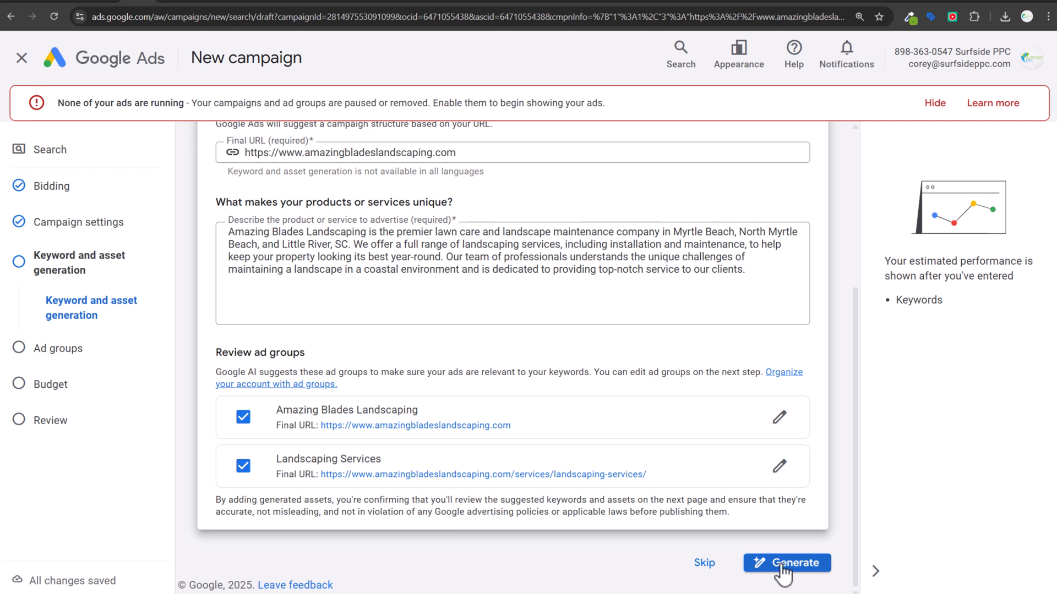
click(706, 566)
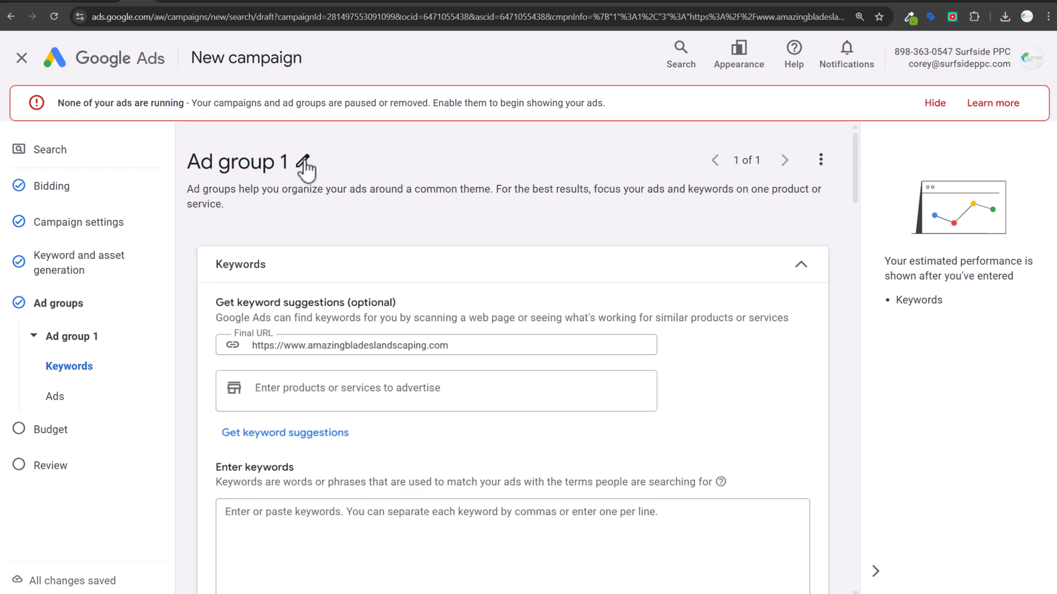
click(346, 391)
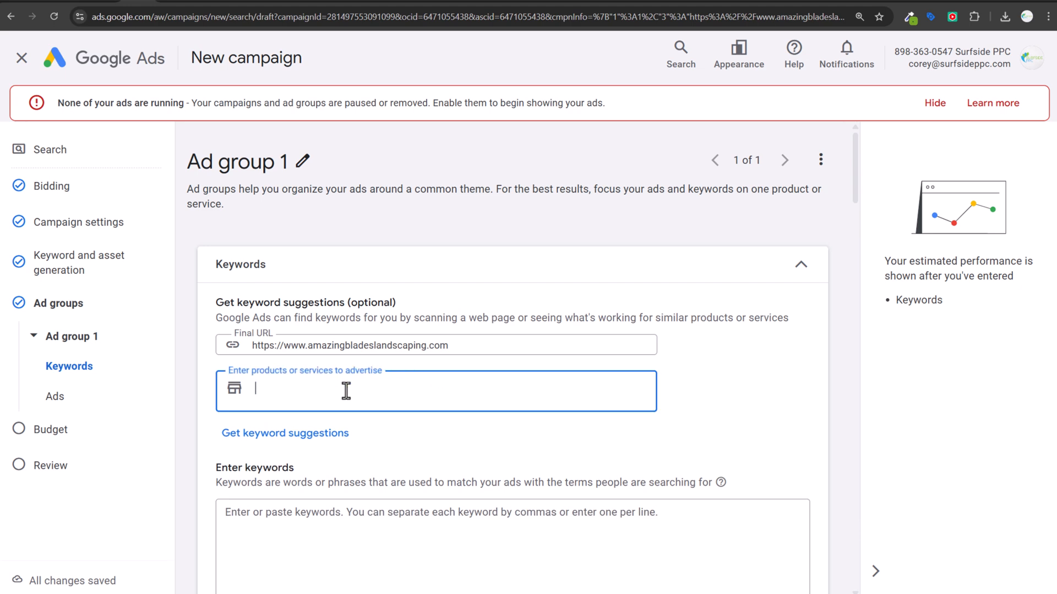
text(mulch installation)
key(Return)
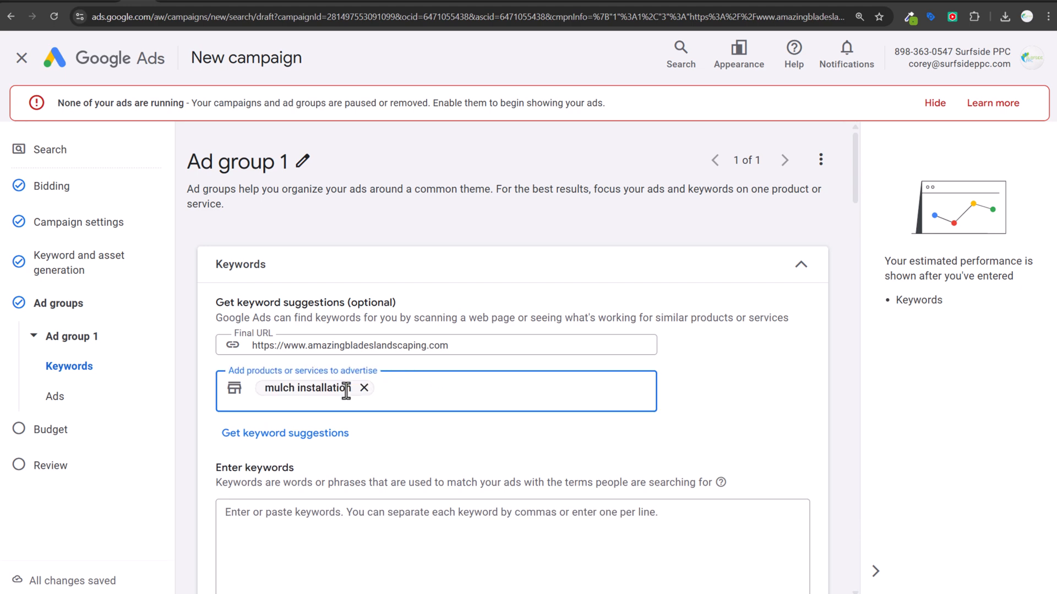
click(284, 433)
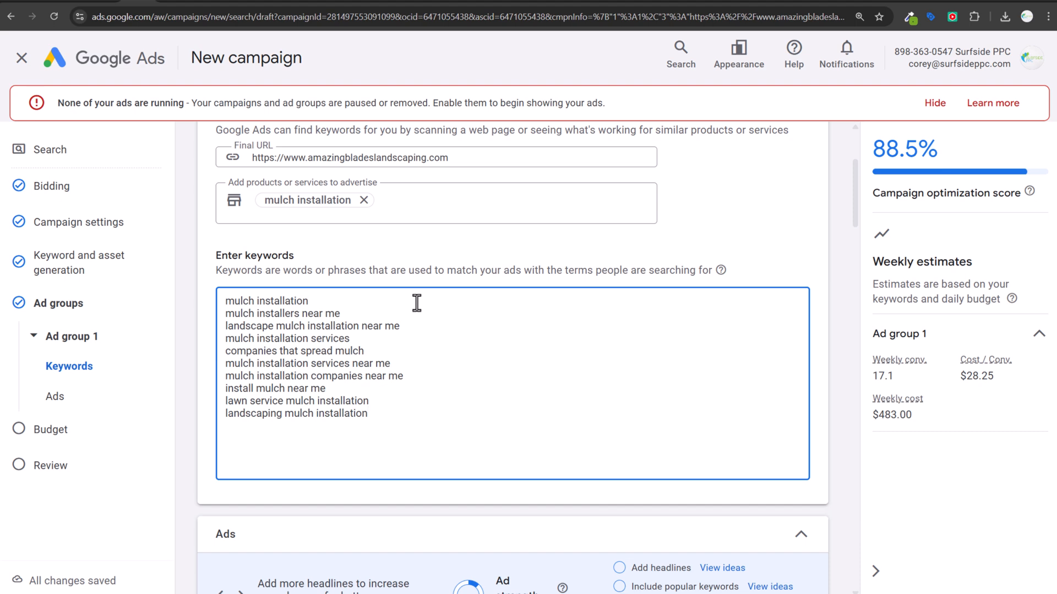
Make the first keyword exact match by enclosing it in square brackets: [mulch installation].
text(])
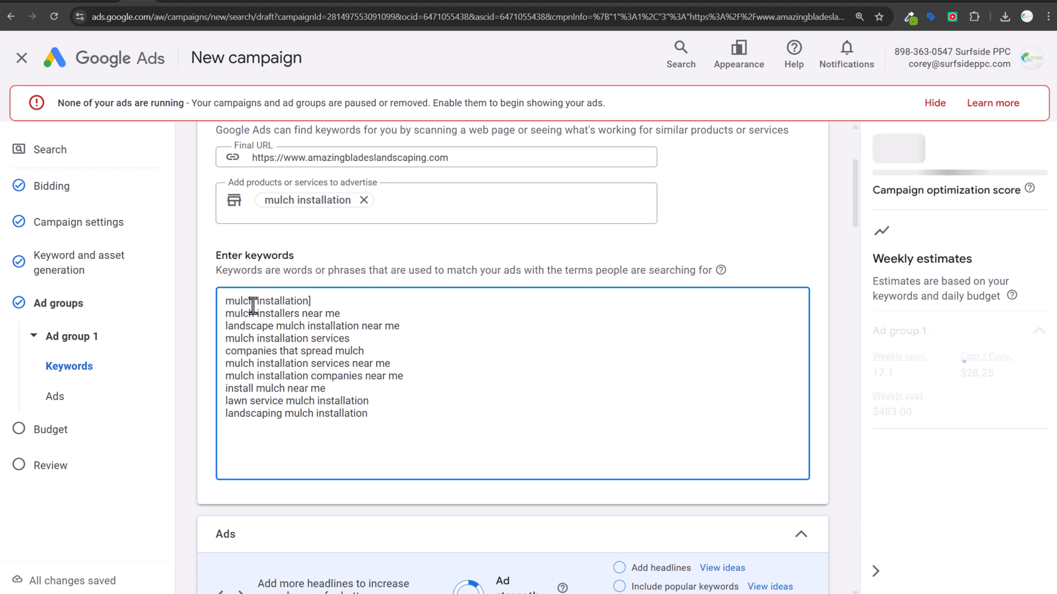
click(225, 300)
text([)
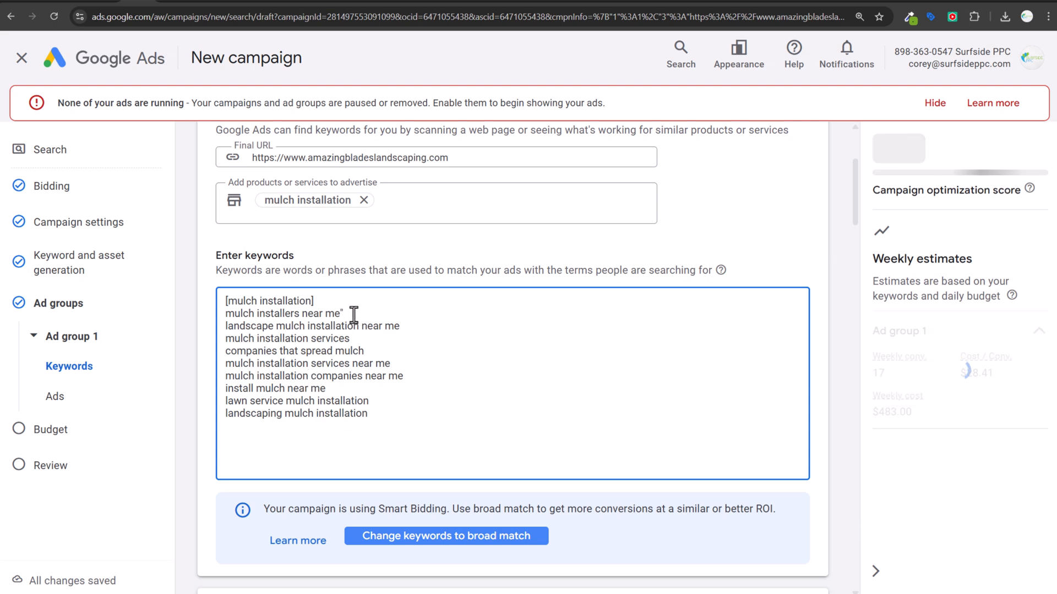
Add a closing quotation mark to each keyword from landscape mulch installation near me through landscaping mulch installation.
click(405, 330)
text(")
click(391, 342)
text(")
click(386, 354)
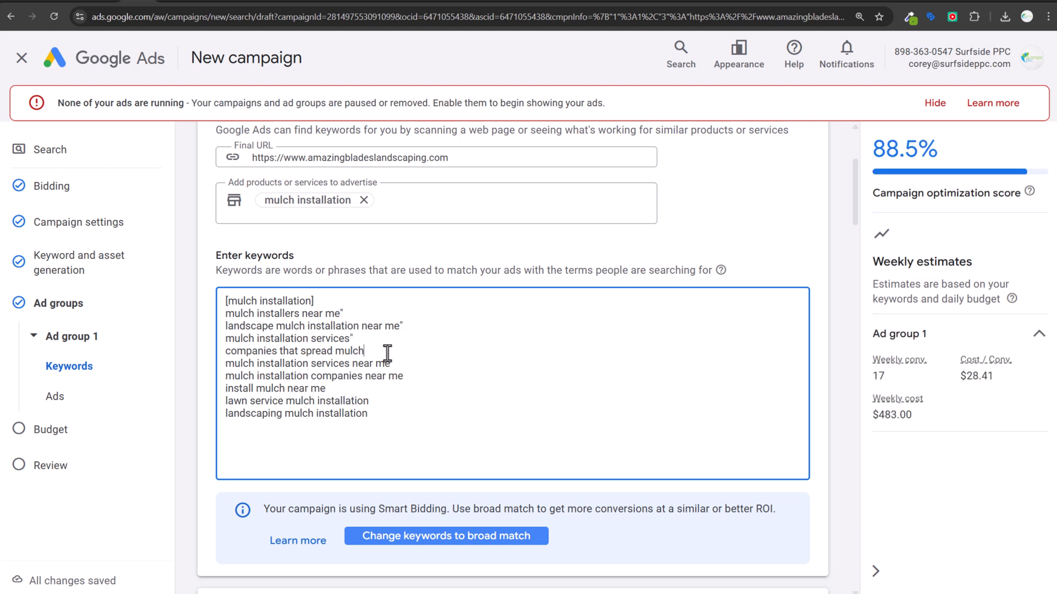
text(")
click(411, 366)
text(")
click(429, 376)
text(")
click(401, 389)
text(")
click(374, 401)
text(")
click(381, 413)
text(")
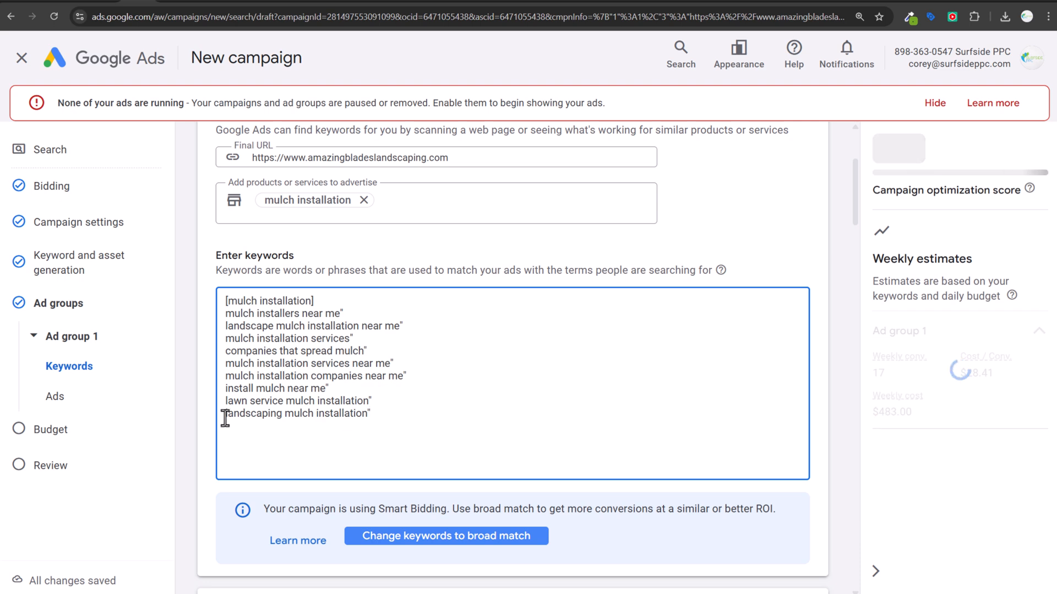
Add an opening quotation mark to each keyword from landscaping mulch installation up through mulch installation services.
click(224, 414)
text(")
text(")
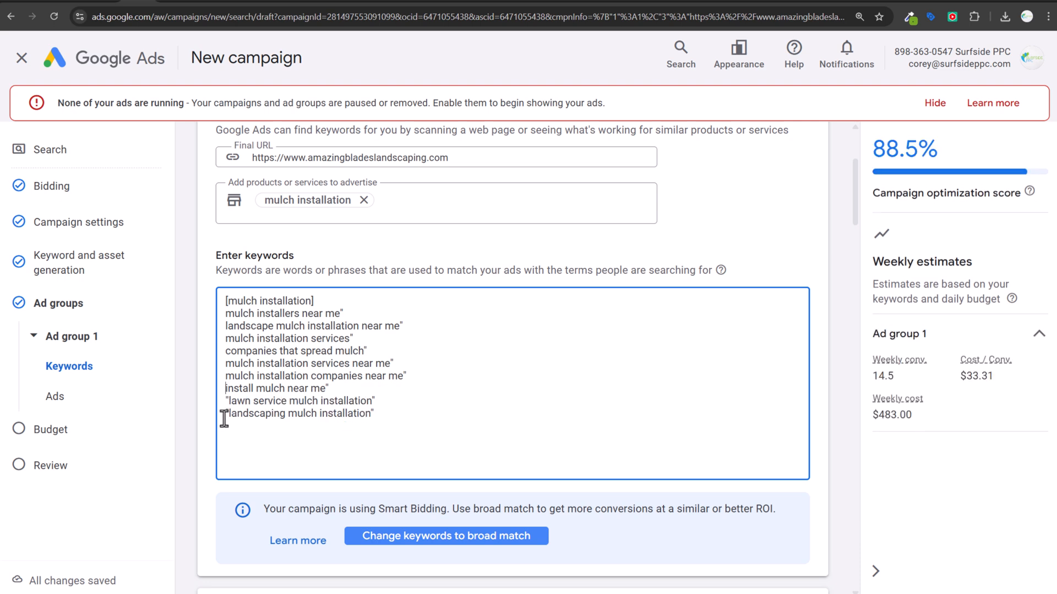
key(Up)
key(Home)
text(")
key(Up)
key(Up)
key(End)
text(")
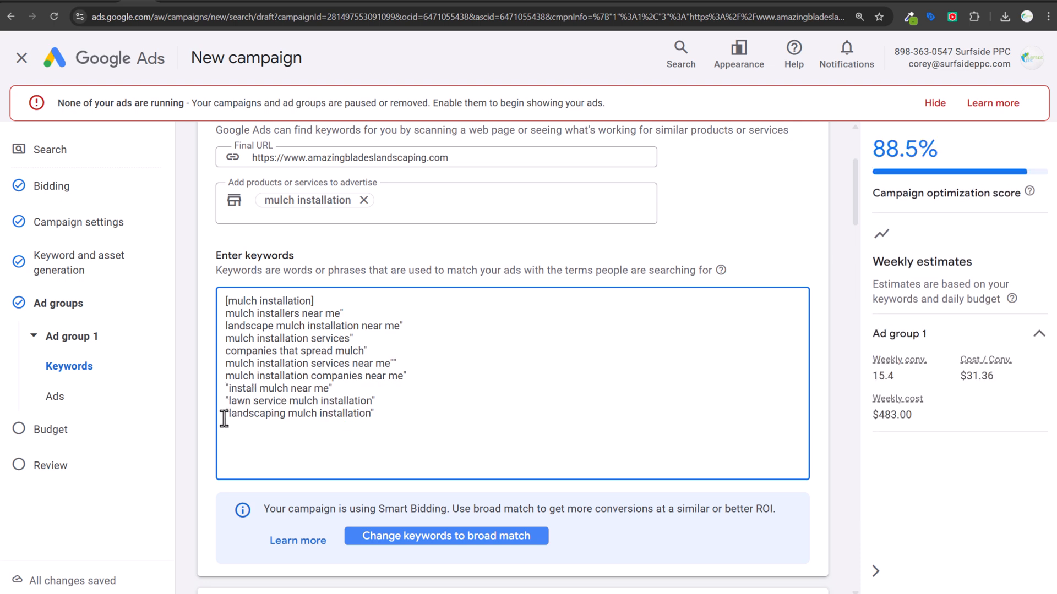
click(226, 376)
text(")
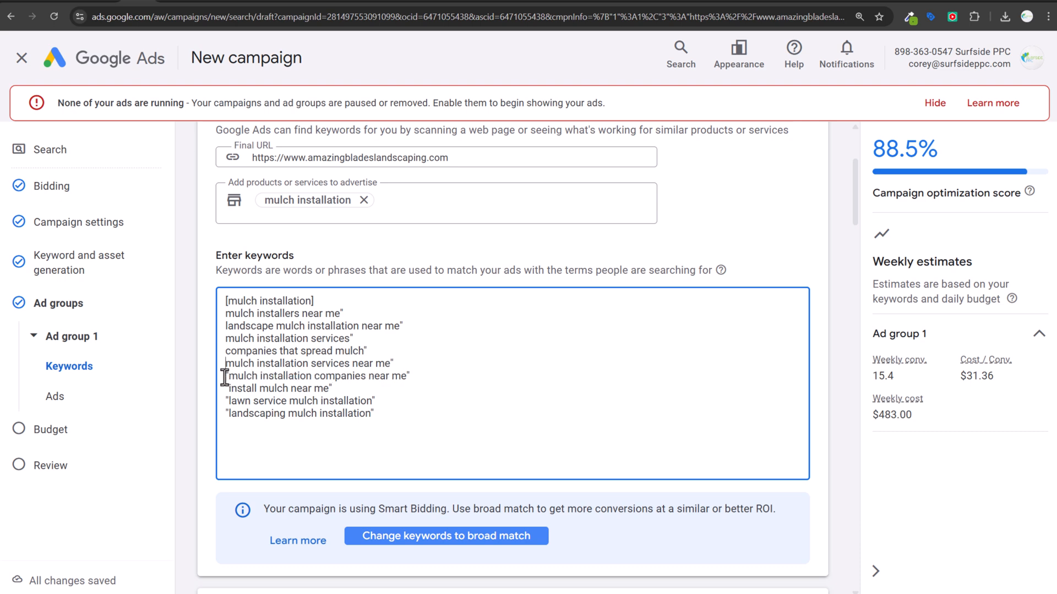
key(Up)
key(Home)
text(")
key(Up)
key(Home)
text(")
key(Up)
key(Home)
text(")
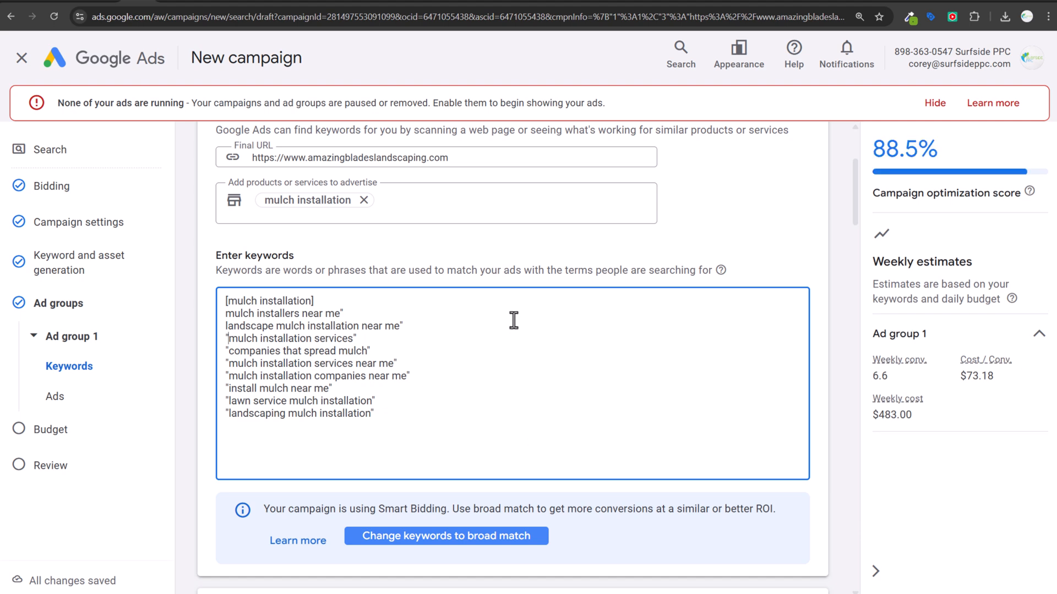
scroll(477, 240, down, 7)
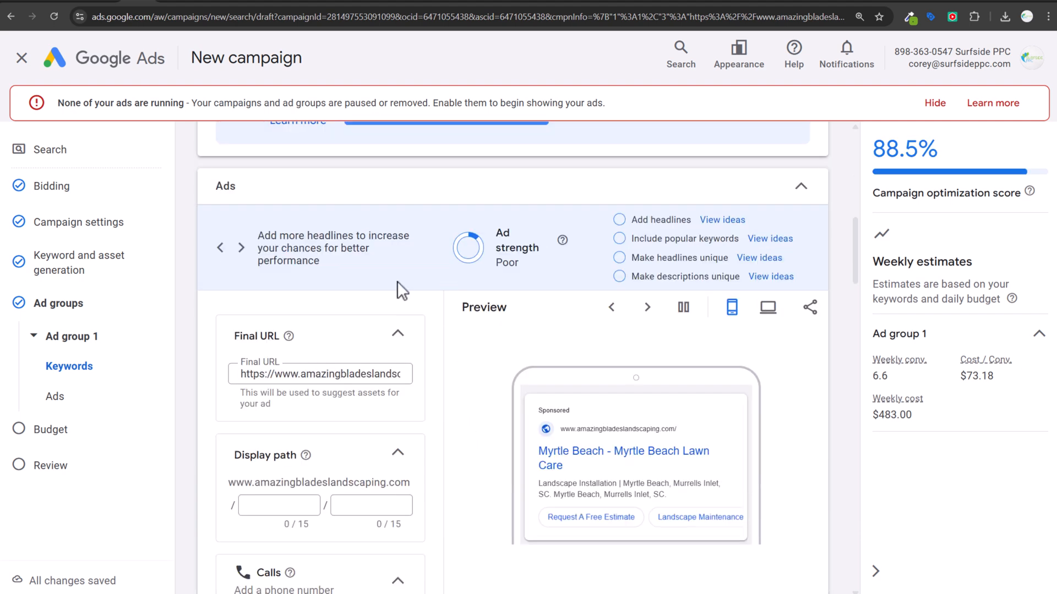
click(189, 1)
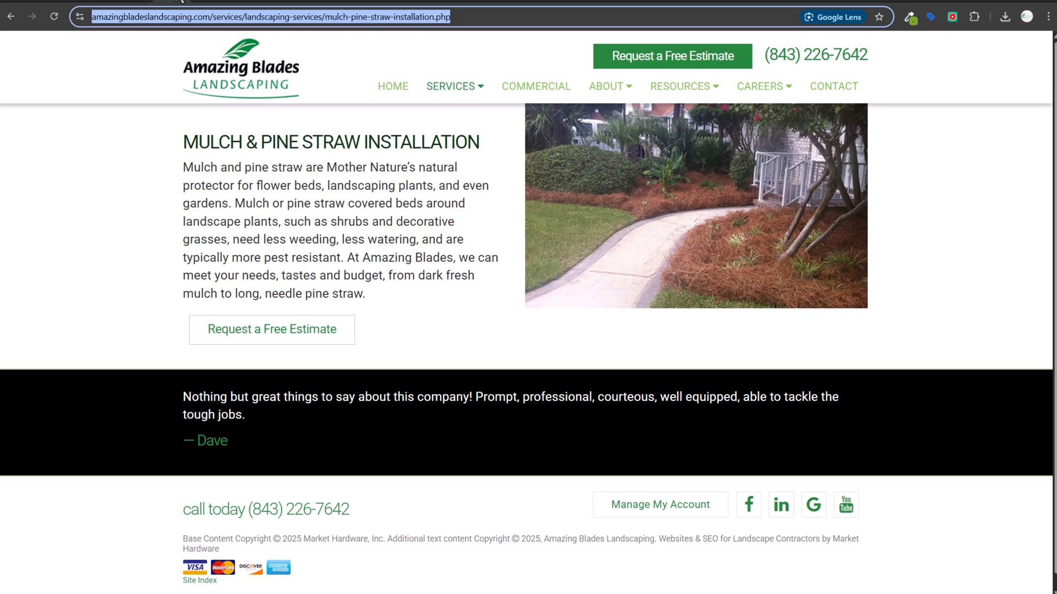
click(135, 2)
click(307, 377)
key(ctrl+a)
text(https://www.amazingbladeslandscaping.com/mulch-pine-straw-installation.php)
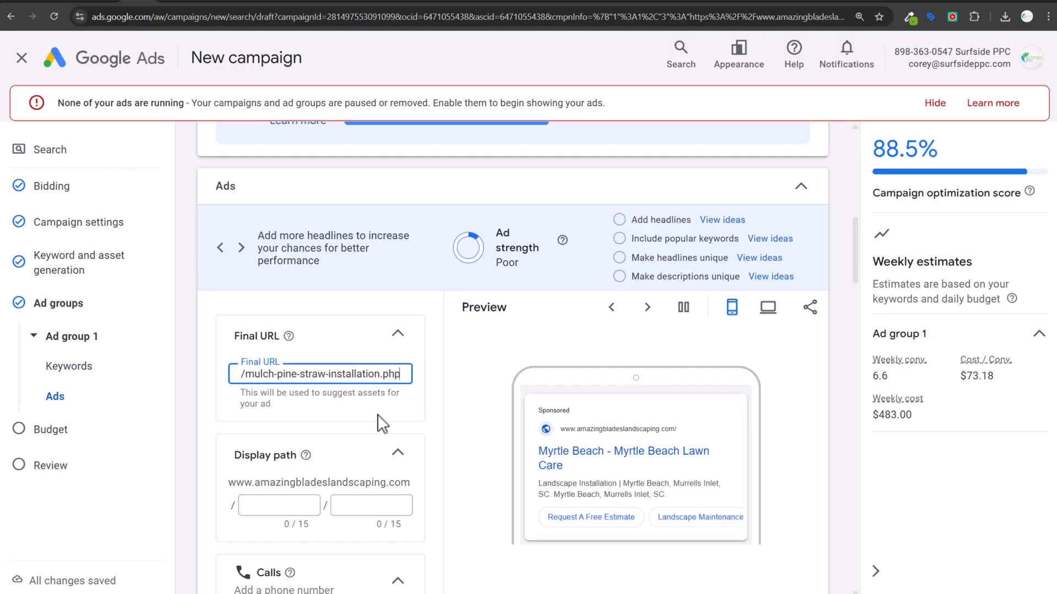
Add the headlines "Mulch Installation Services" and "We Install Mulch & Pine Straw" to the ad.
scroll(433, 399, down, 11)
scroll(467, 374, down, 3)
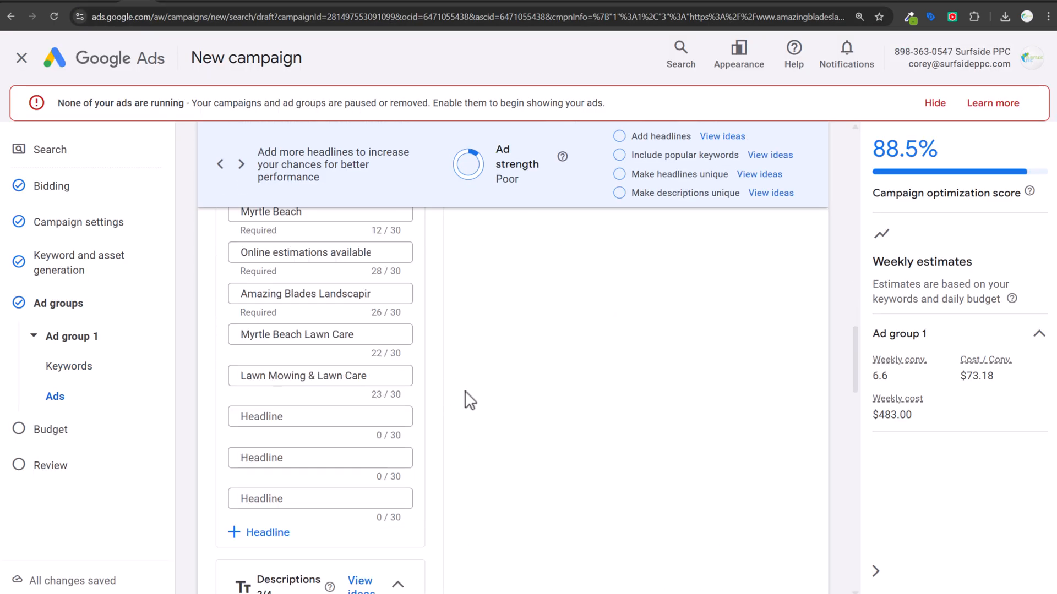
scroll(349, 378, up, 1)
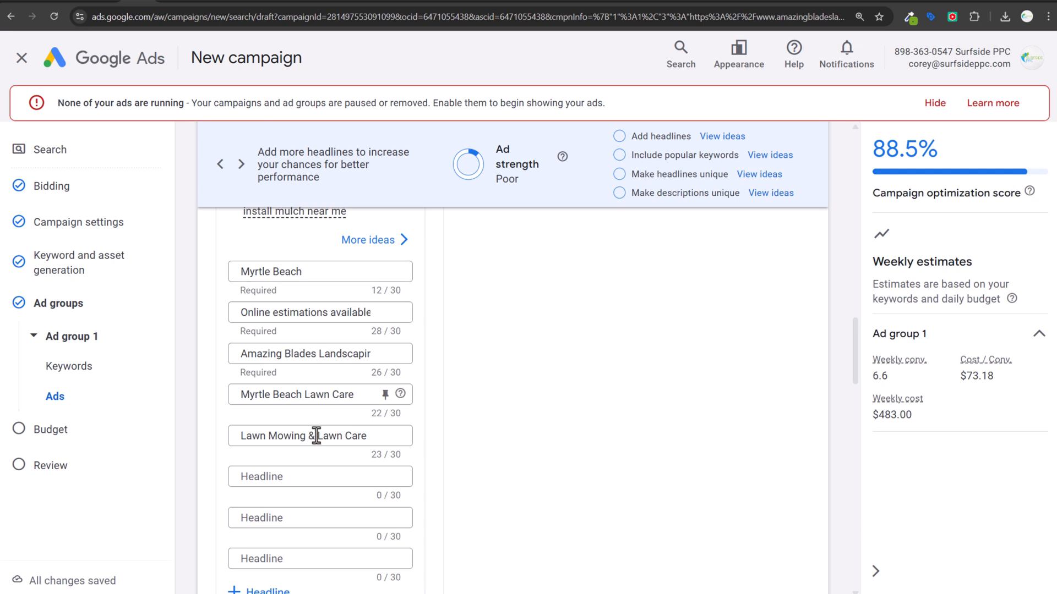
scroll(300, 413, down, 2)
click(285, 358)
text(Mu)
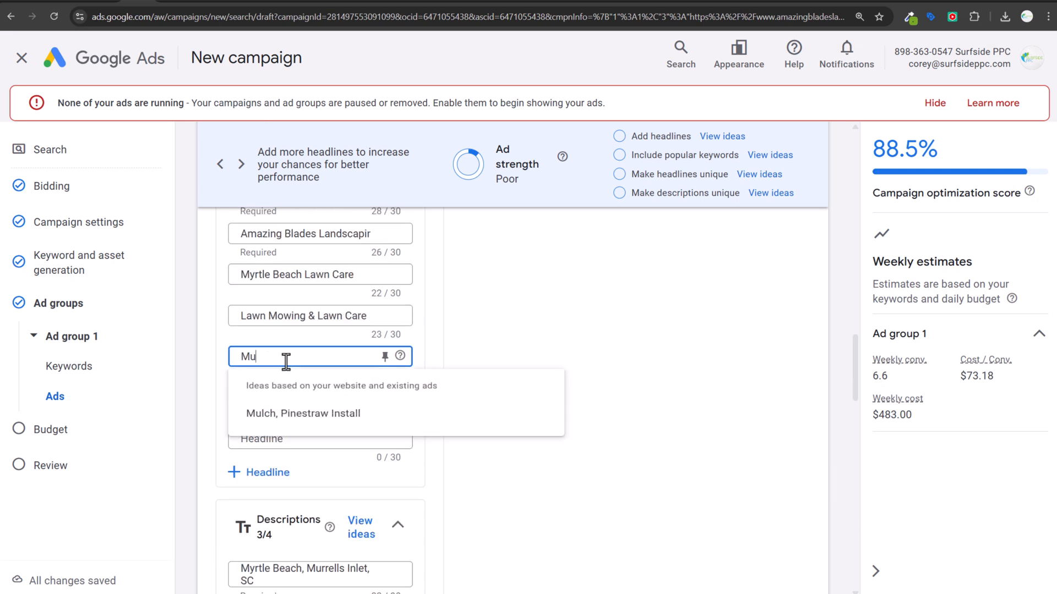
text(lch Inst)
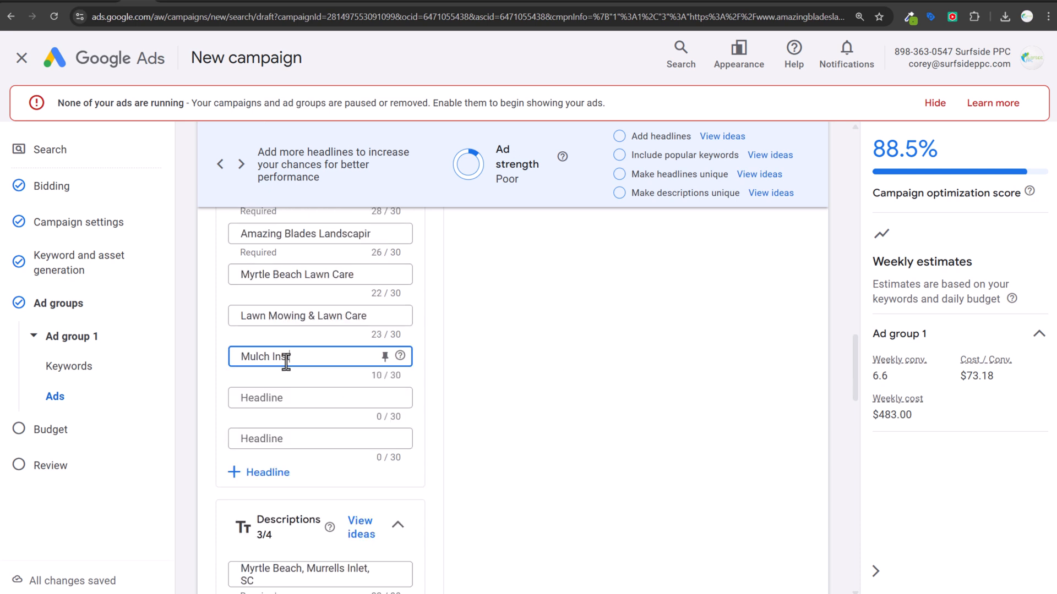
text(allation Services)
key(Tab)
text(W)
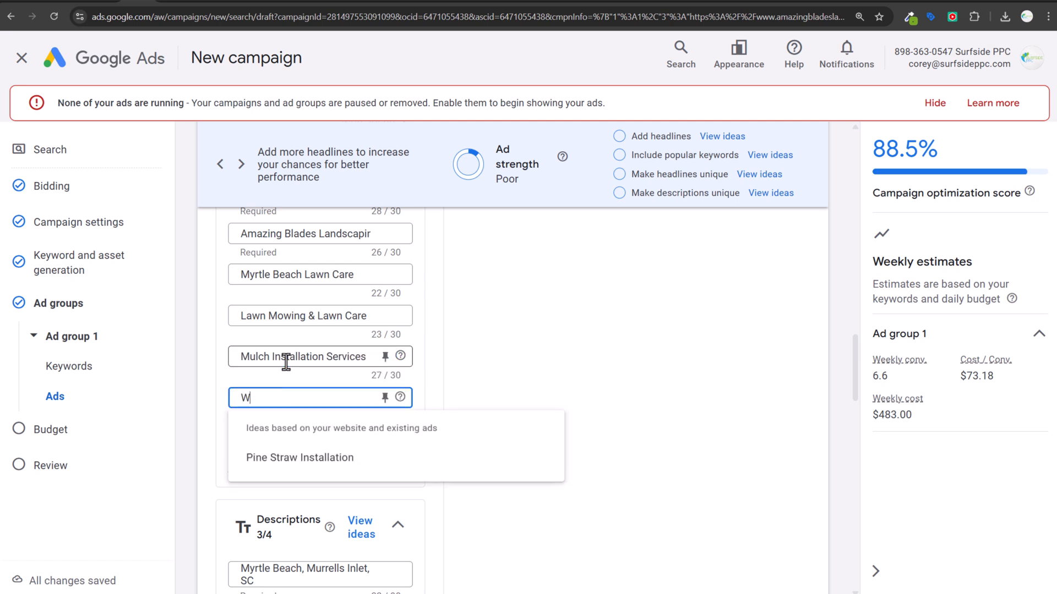
text(e Install Mulch)
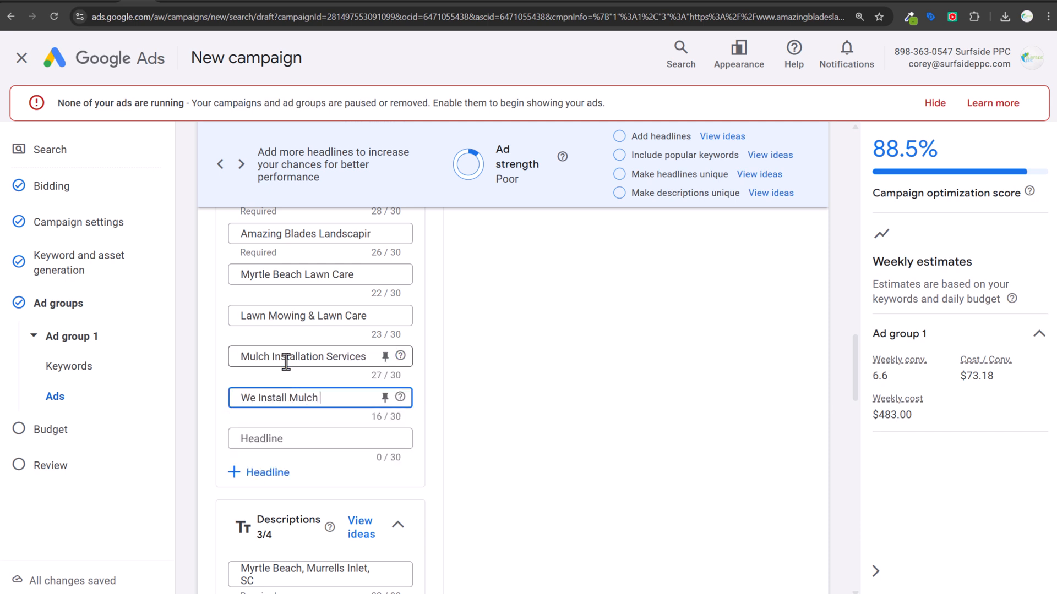
text( & Pine Straw)
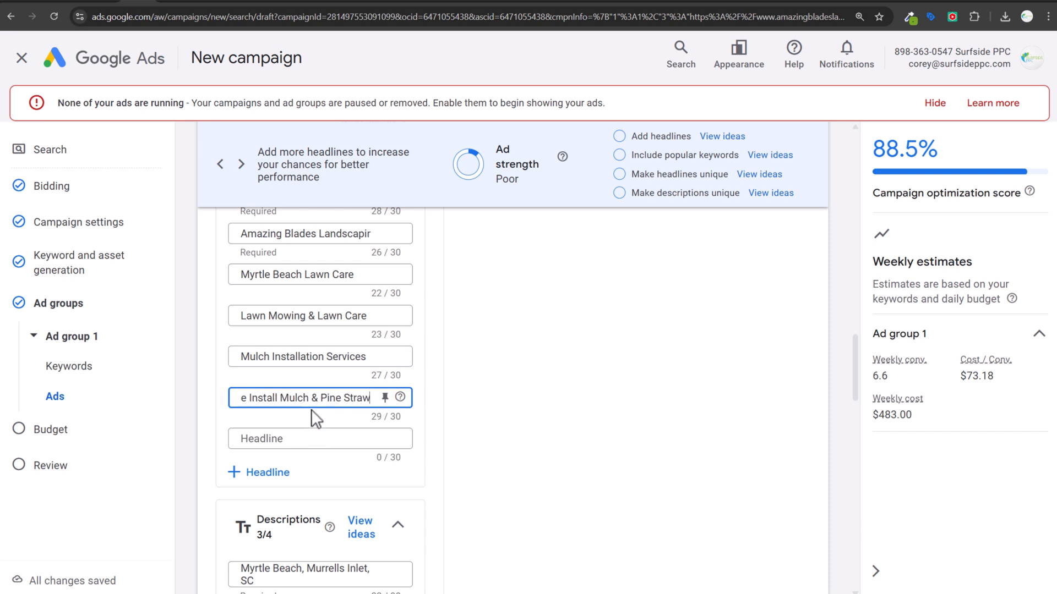
Look at the pinning positions for the "We Install Mulch & Pine Straw" headline and check the mulch landing page on the business website.
click(385, 397)
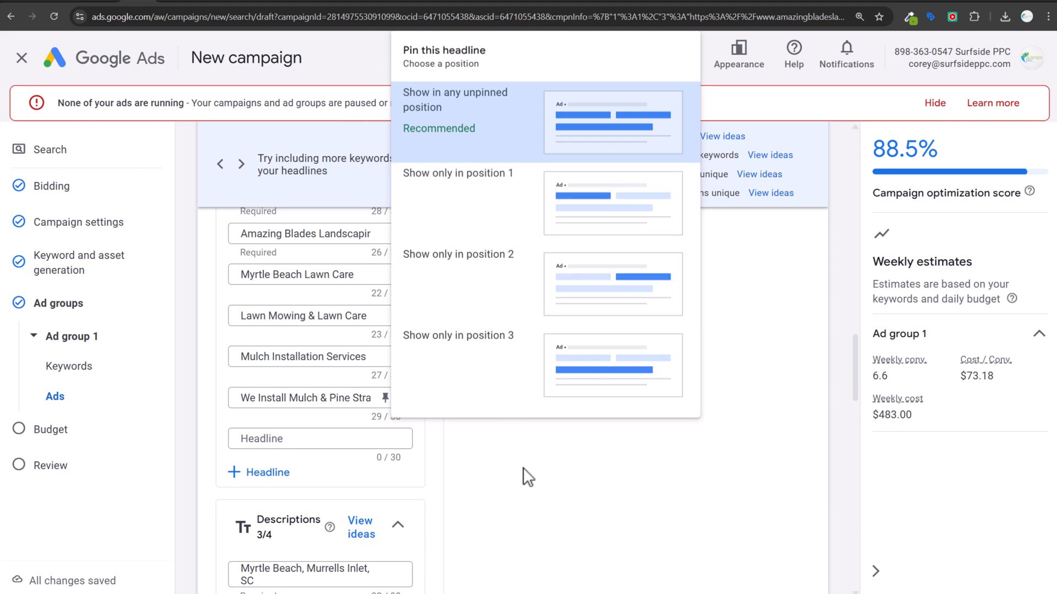
click(523, 471)
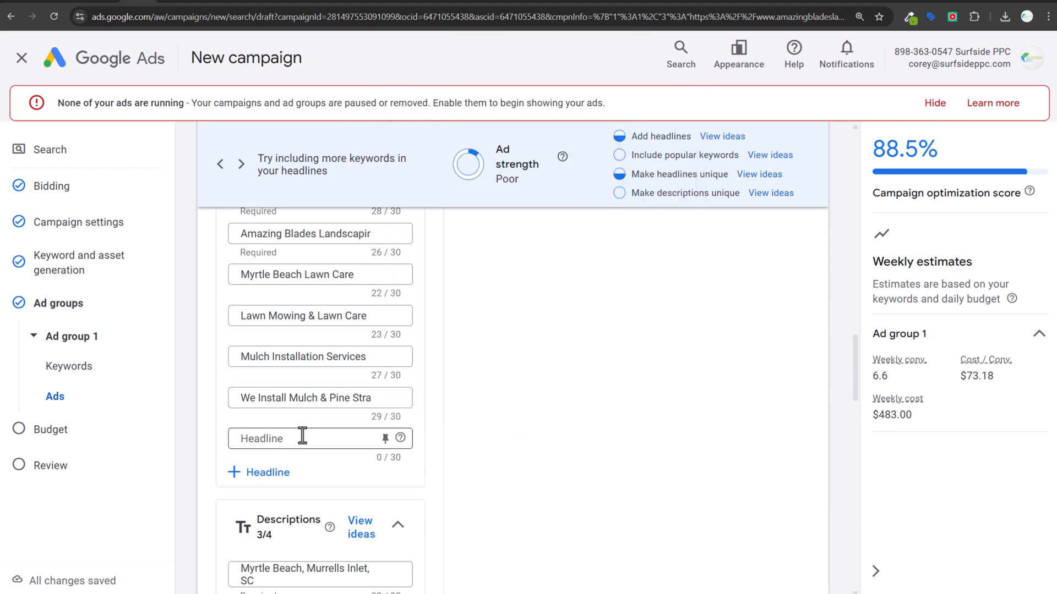
click(168, 2)
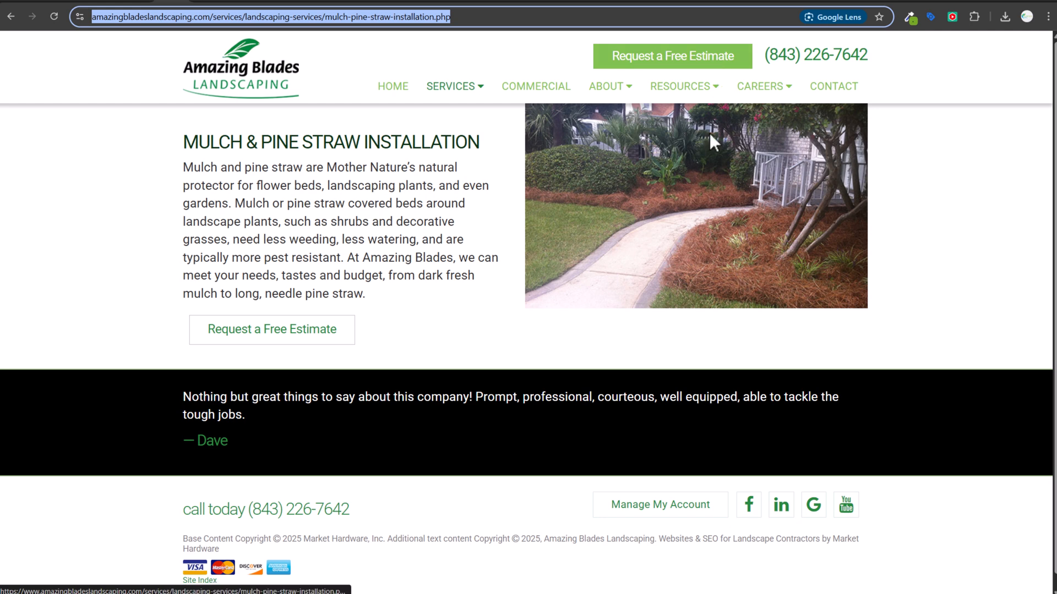
click(142, 3)
Review the ad's descriptions, images, business name, logo and sitelinks, including the fields of the Landscape Maintenance sitelink.
scroll(307, 297, down, 4)
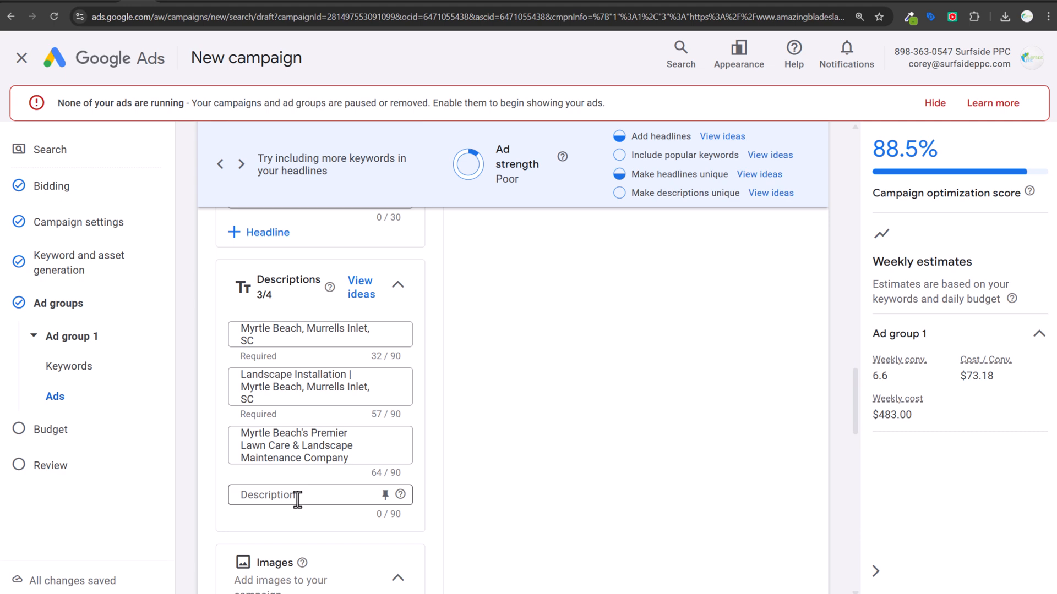
scroll(293, 495, down, 5)
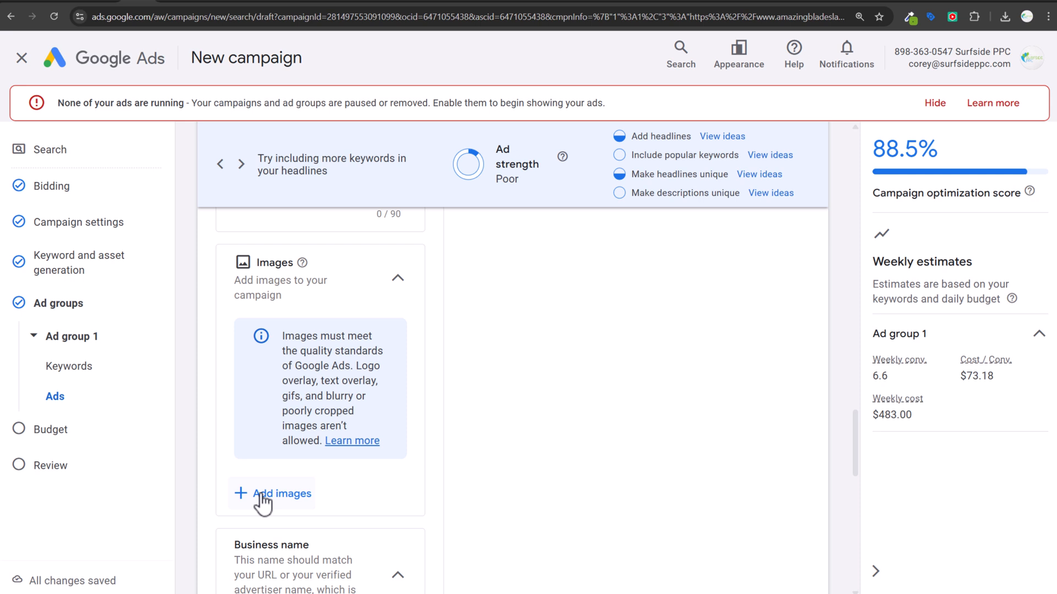
scroll(263, 501, down, 4)
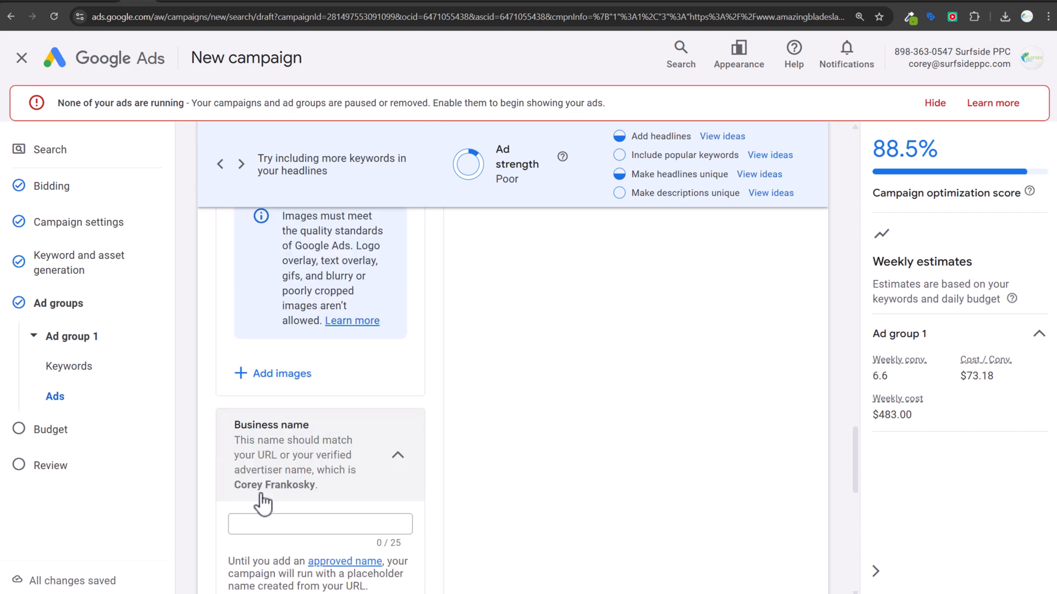
scroll(270, 406, down, 3)
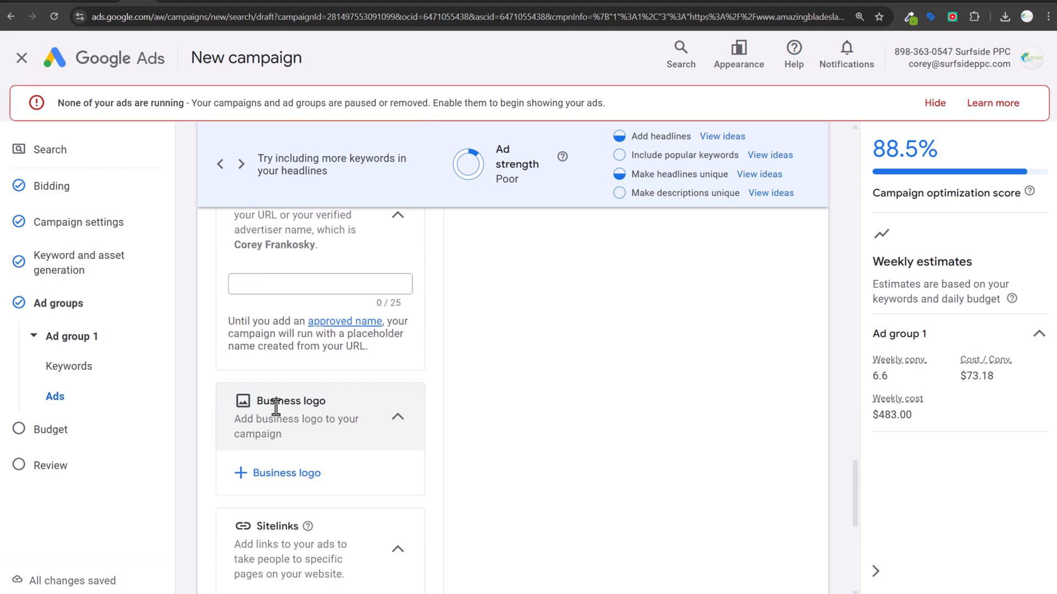
scroll(315, 467, down, 3)
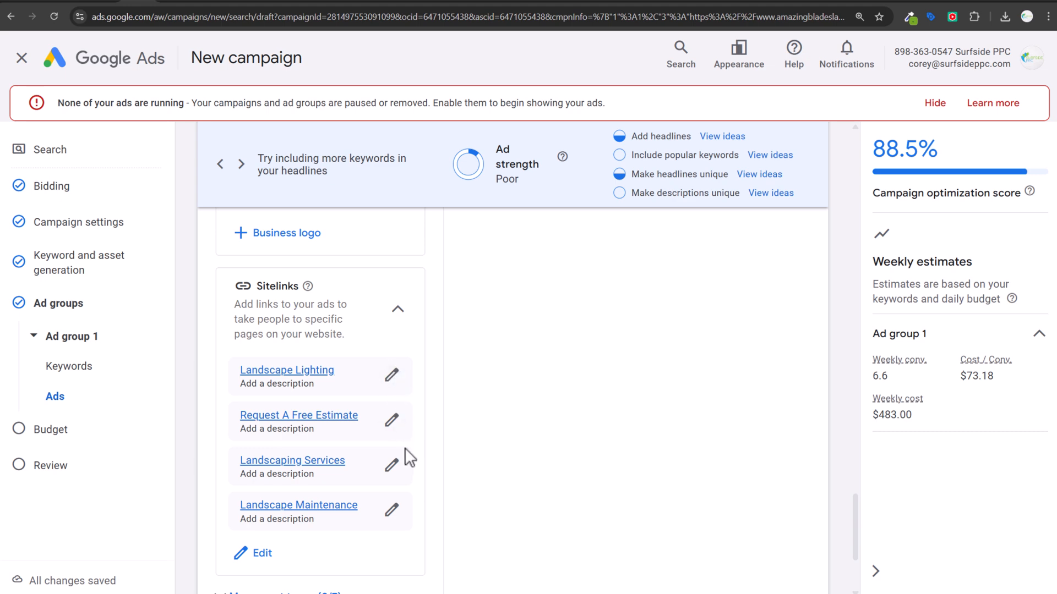
scroll(394, 402, down, 3)
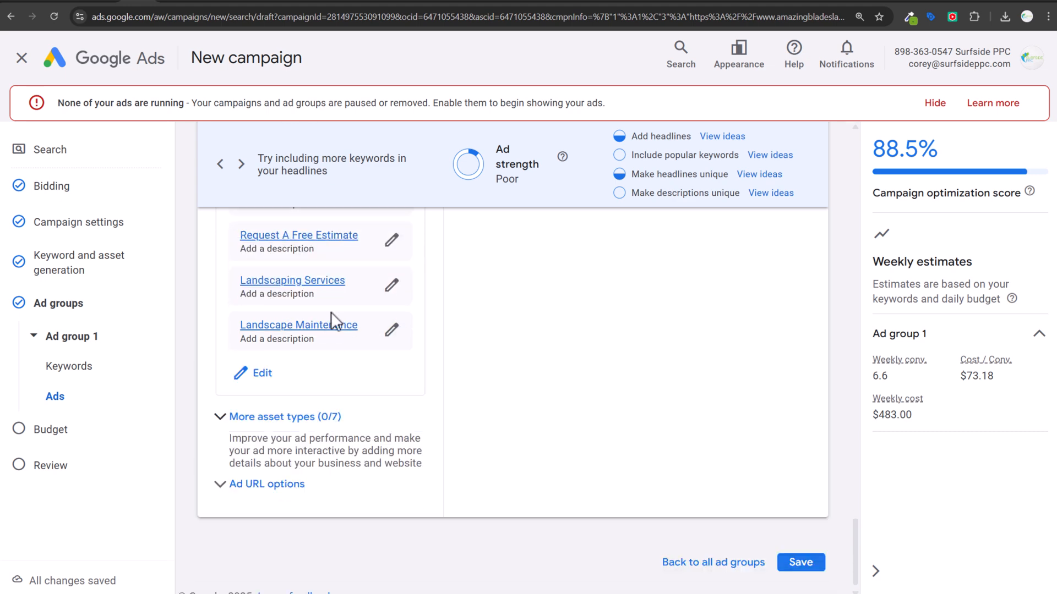
click(391, 330)
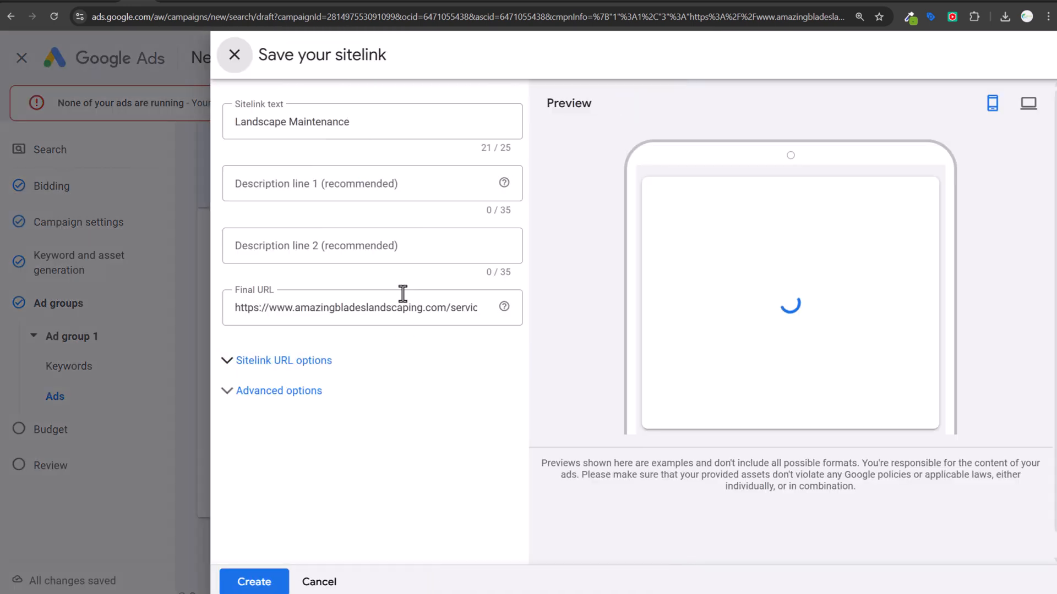
click(316, 581)
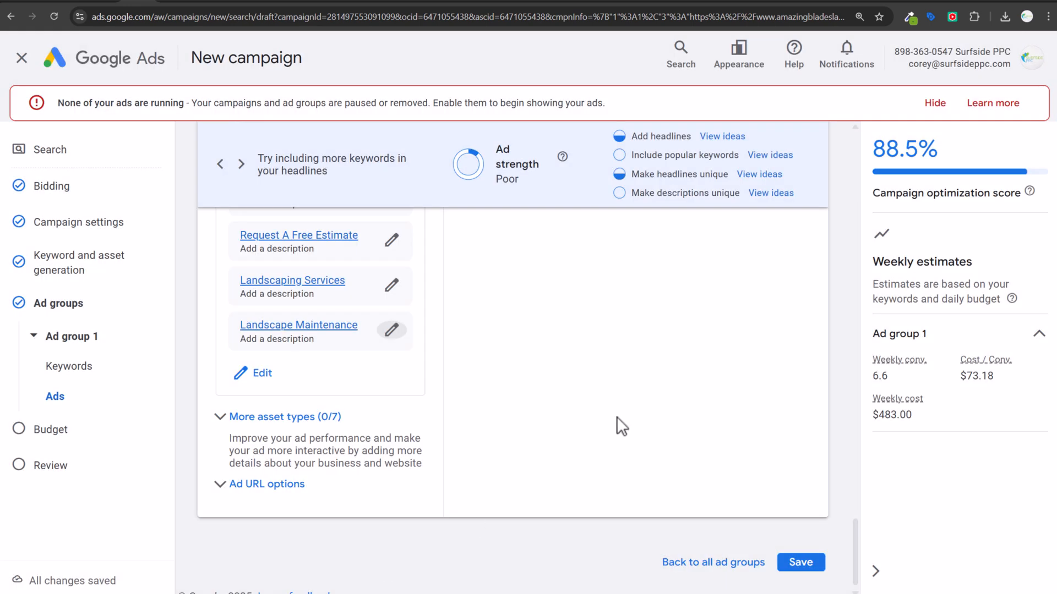
Save Ad group 1 and start a second ad group manually.
click(800, 563)
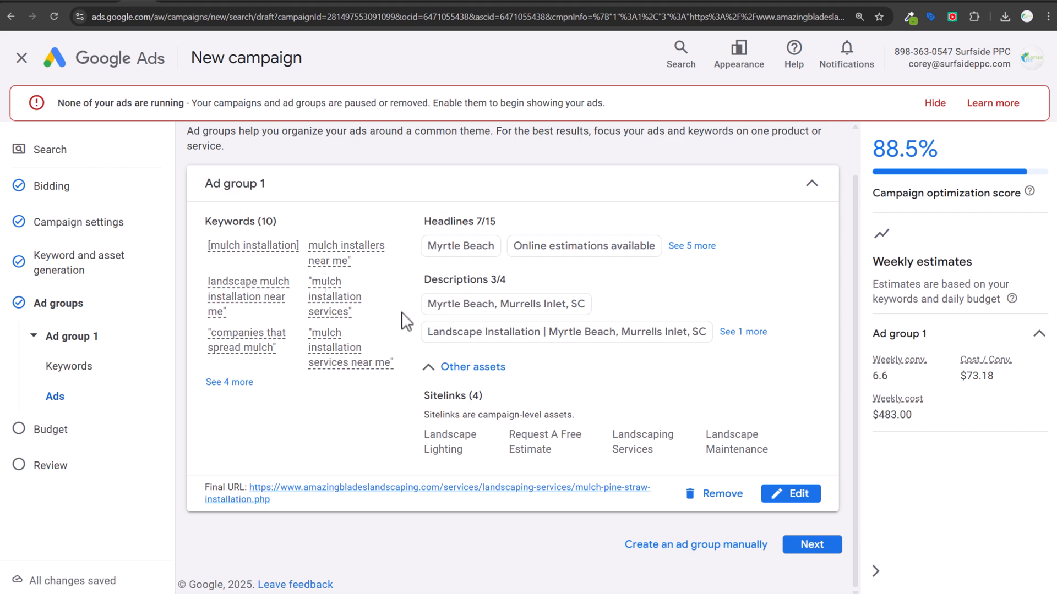
click(636, 546)
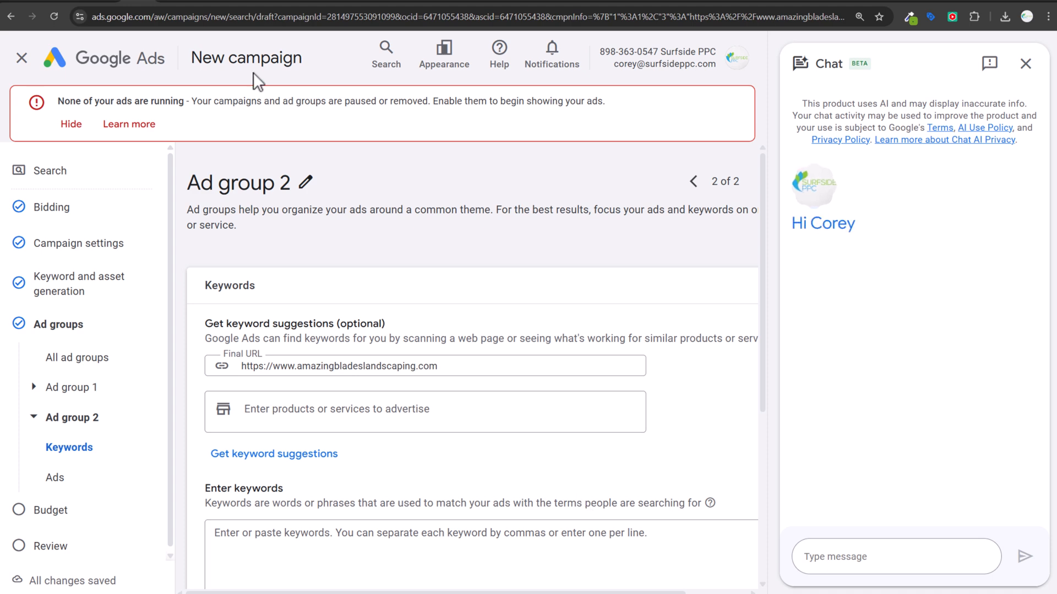
View the Sod Installation service page on the business website as a theme for another ad group, and return to the campaign draft.
click(183, 3)
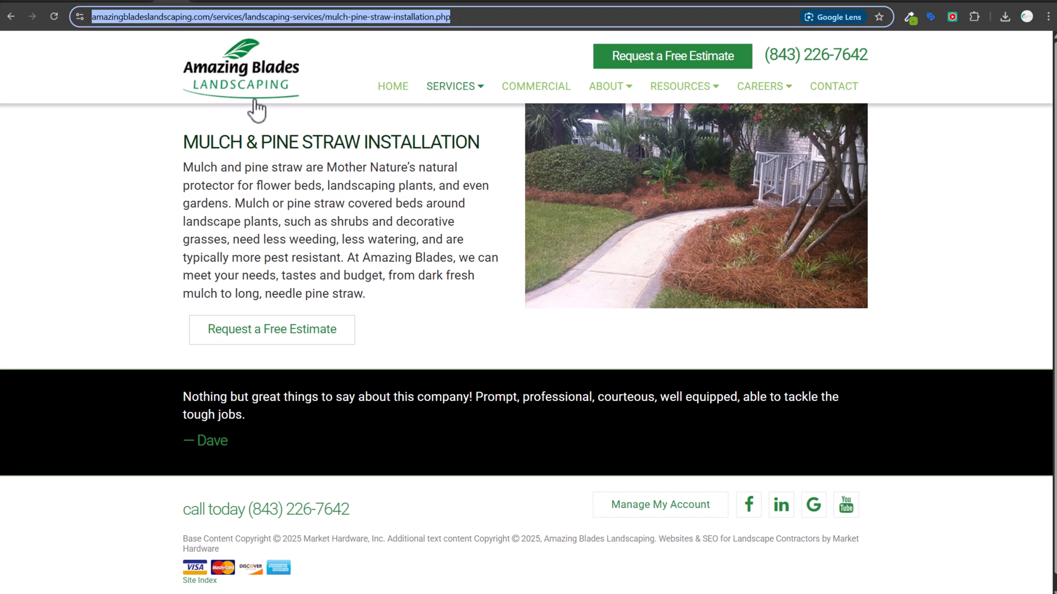
click(477, 86)
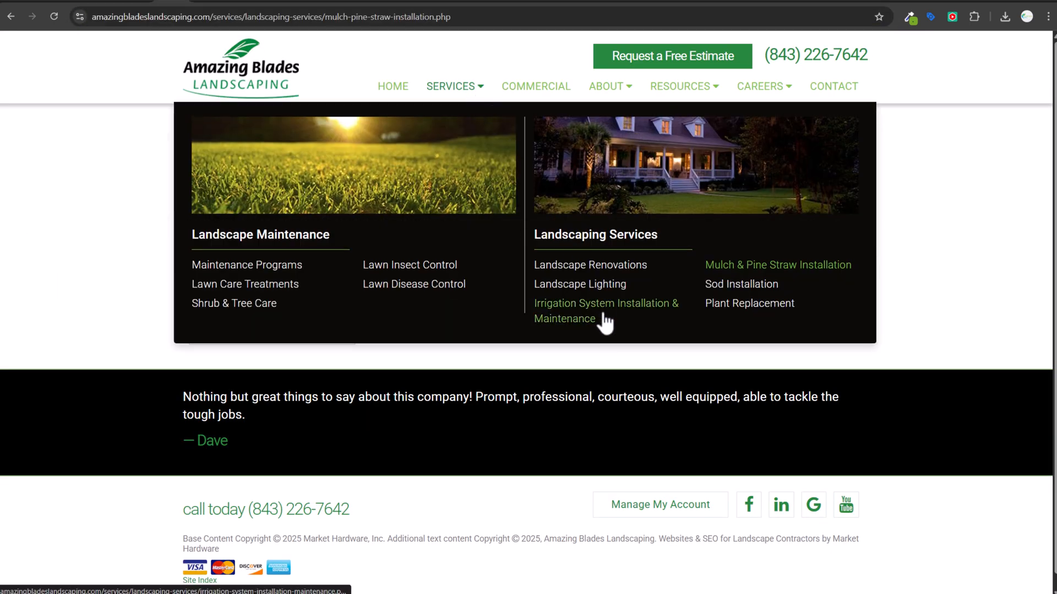
click(722, 284)
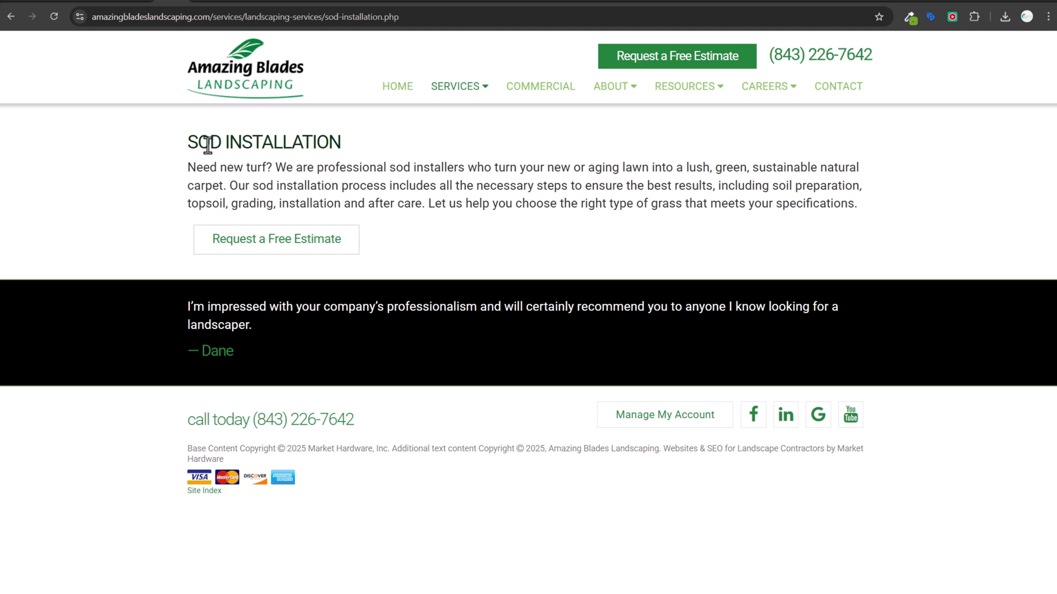
click(137, 5)
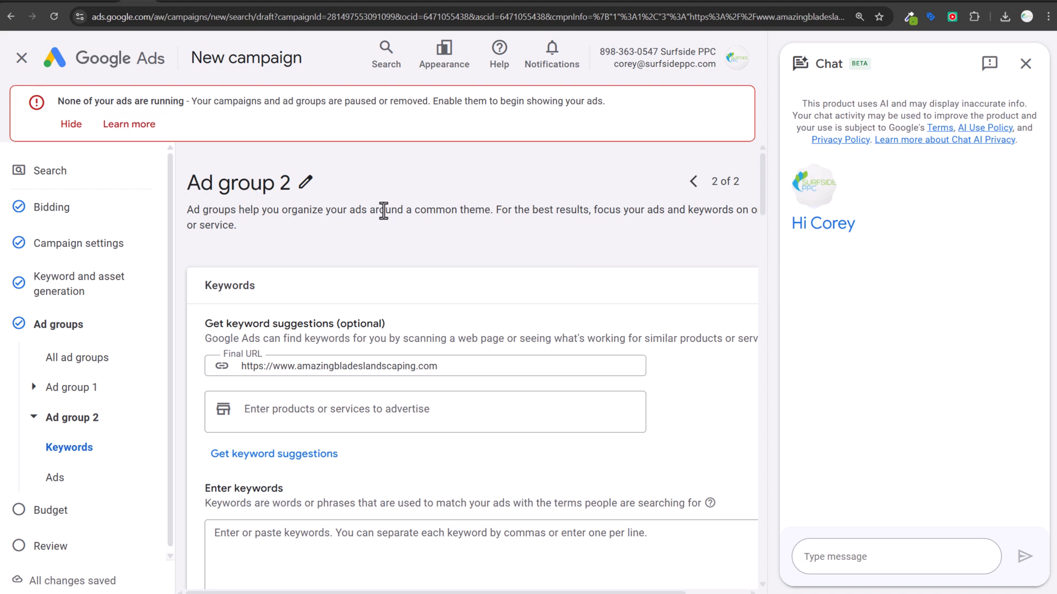
Exit the new campaign, discarding the unsaved page changes, and open the Big Easy Limos Search Campaign.
click(20, 58)
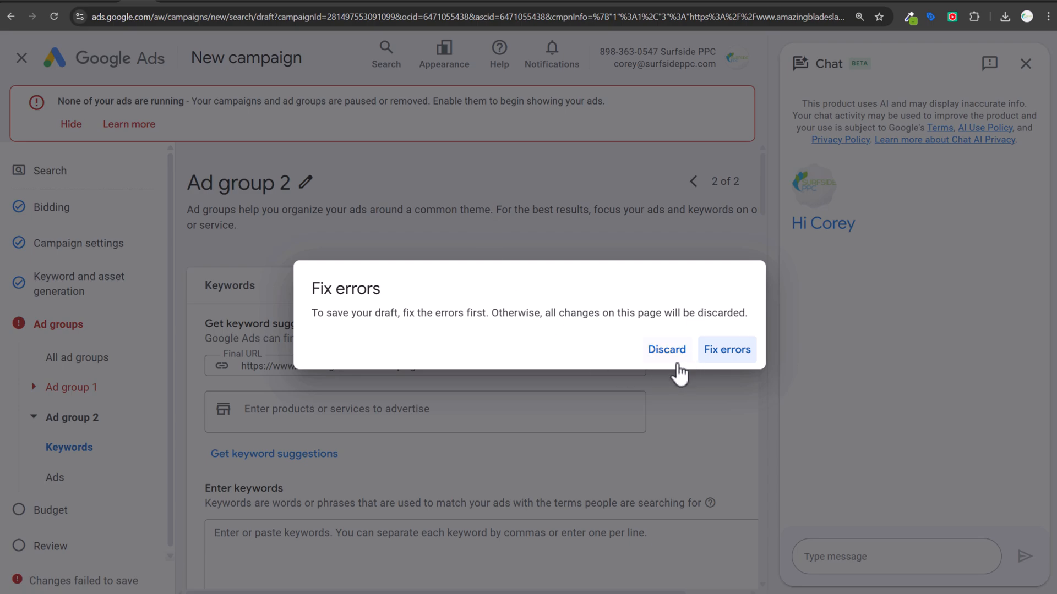
click(680, 357)
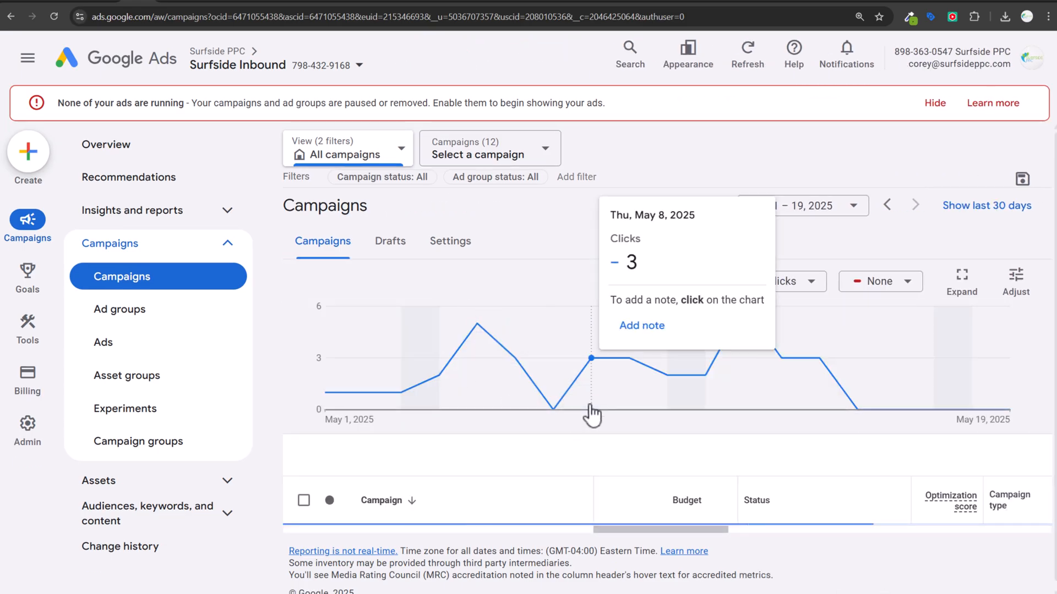
scroll(743, 460, down, 10)
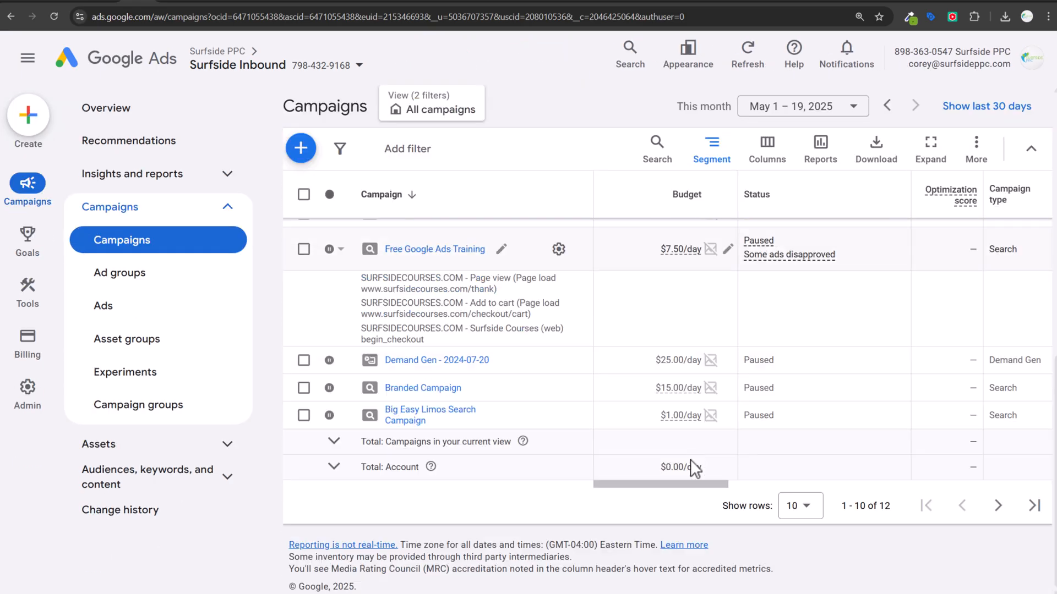
click(397, 414)
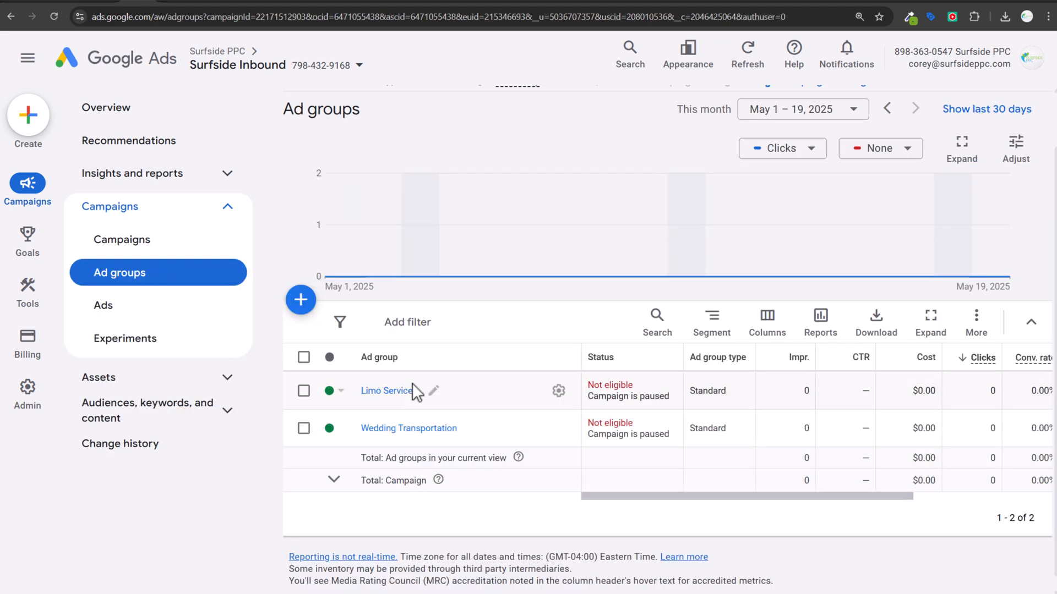
Open the Limo Services ad group, view its keywords and its responsive search ad, and check the ad's landing page.
click(397, 428)
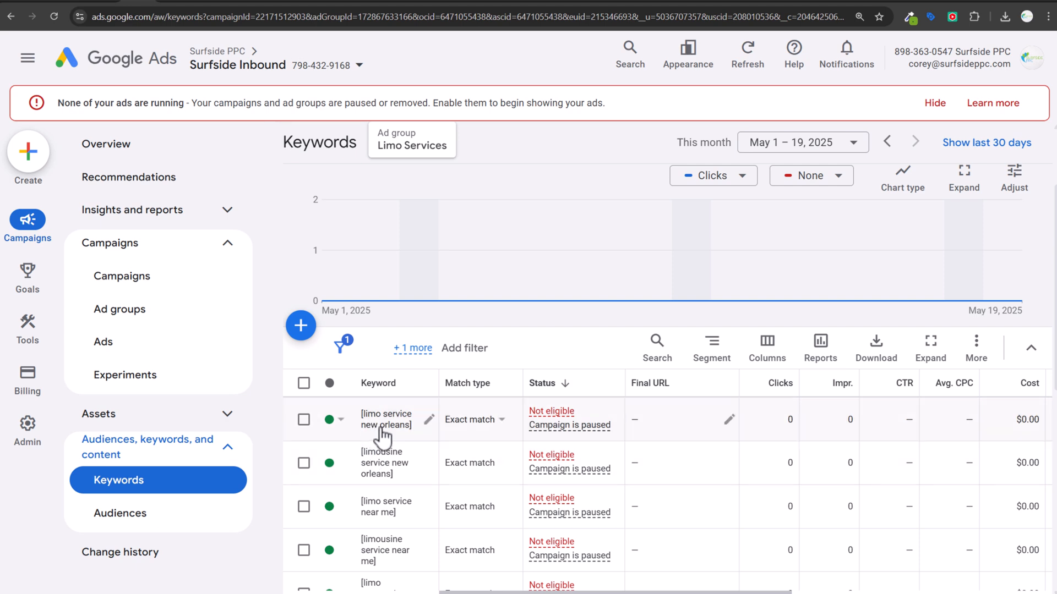
click(152, 346)
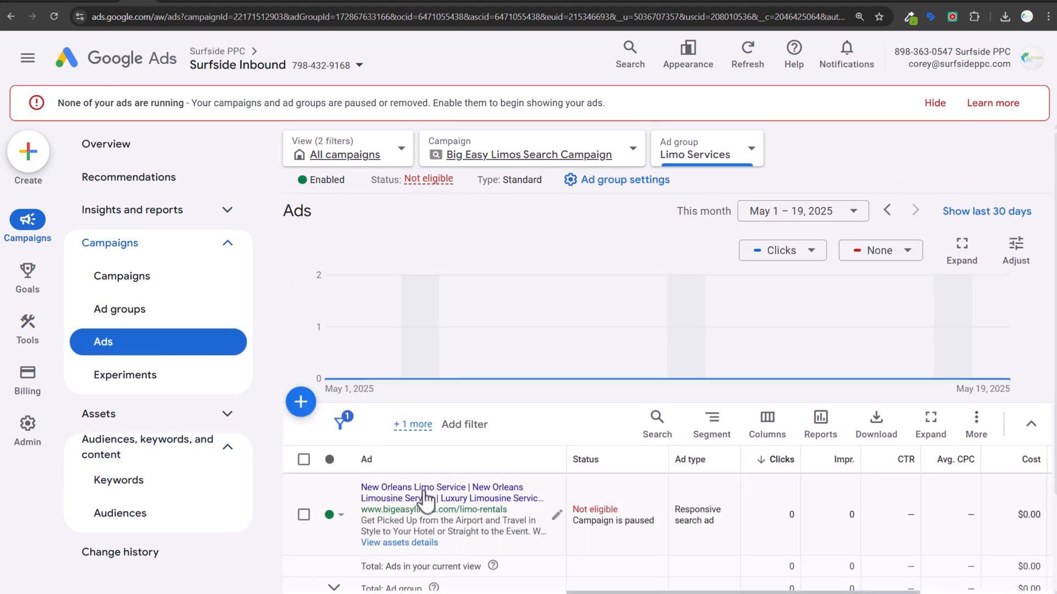
click(408, 488)
click(123, 2)
View the assets associated with the Limo Services ad group and its campaign.
click(148, 423)
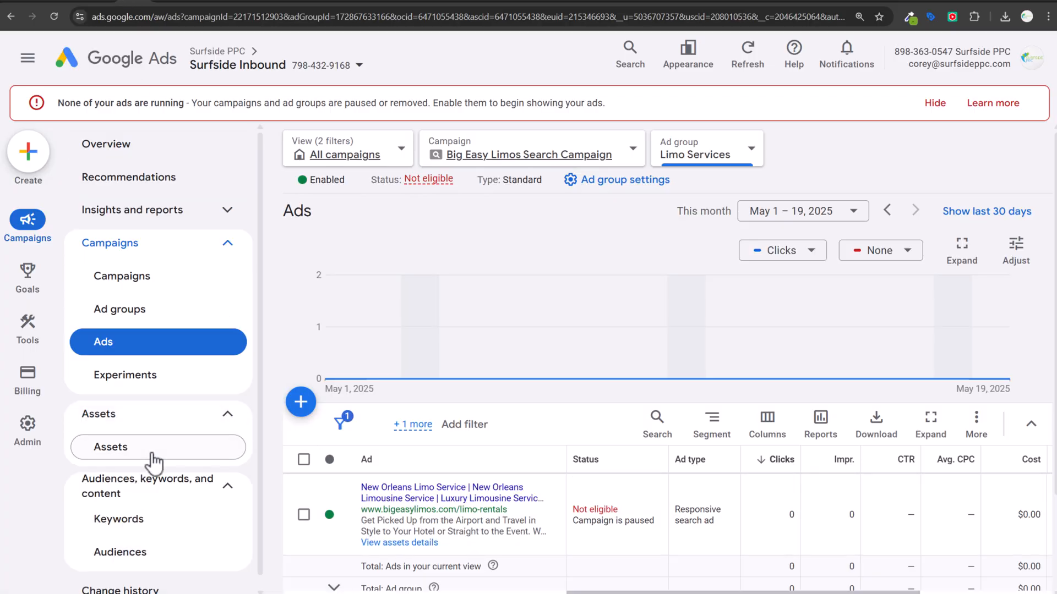
click(155, 451)
scroll(576, 243, down, 1)
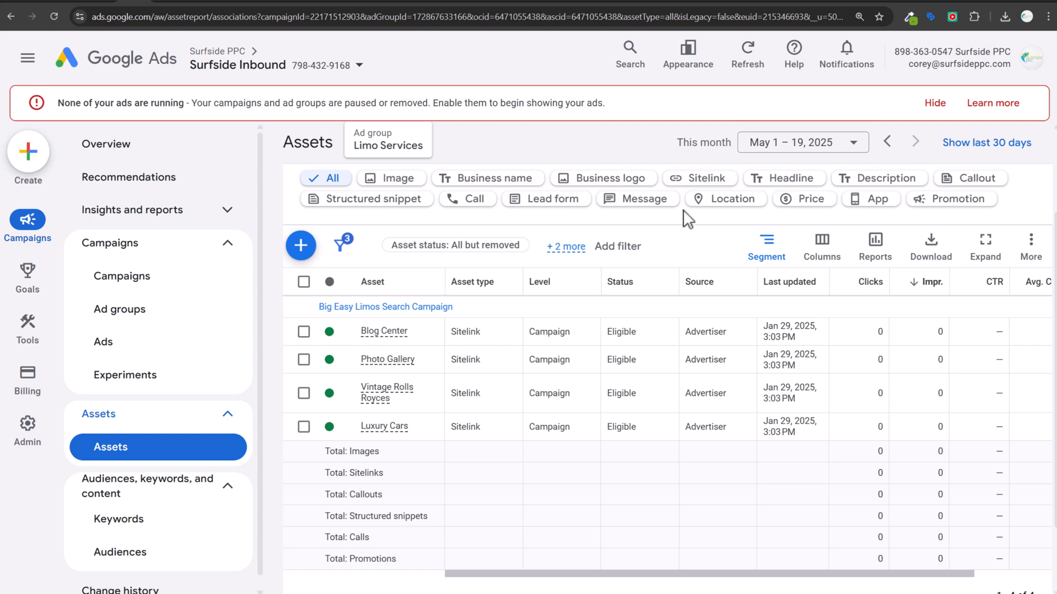
View the campaigns table and the conversion goals summary, and return to the campaigns table.
click(145, 280)
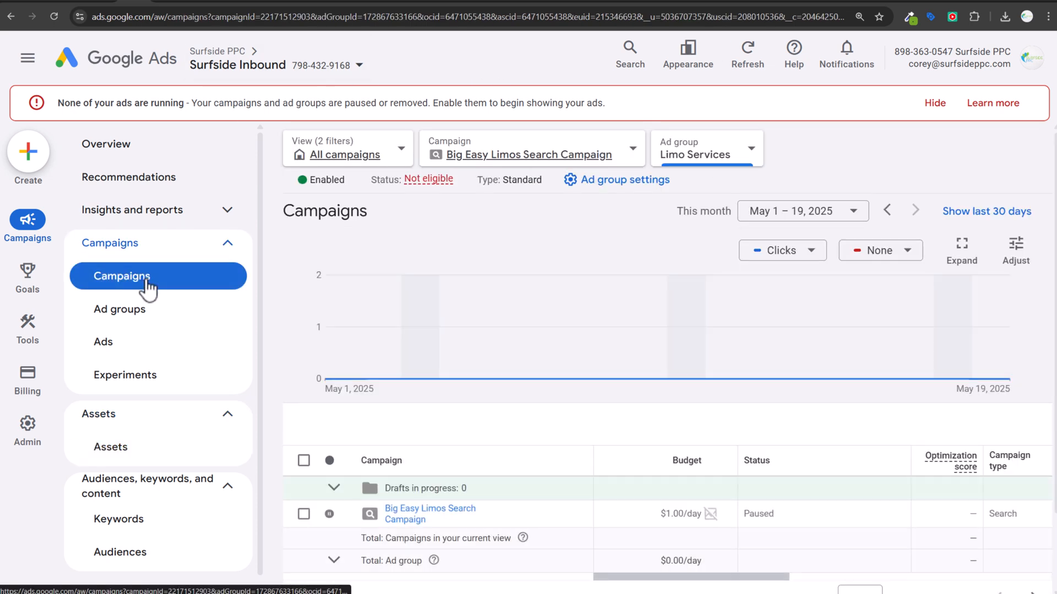
click(28, 275)
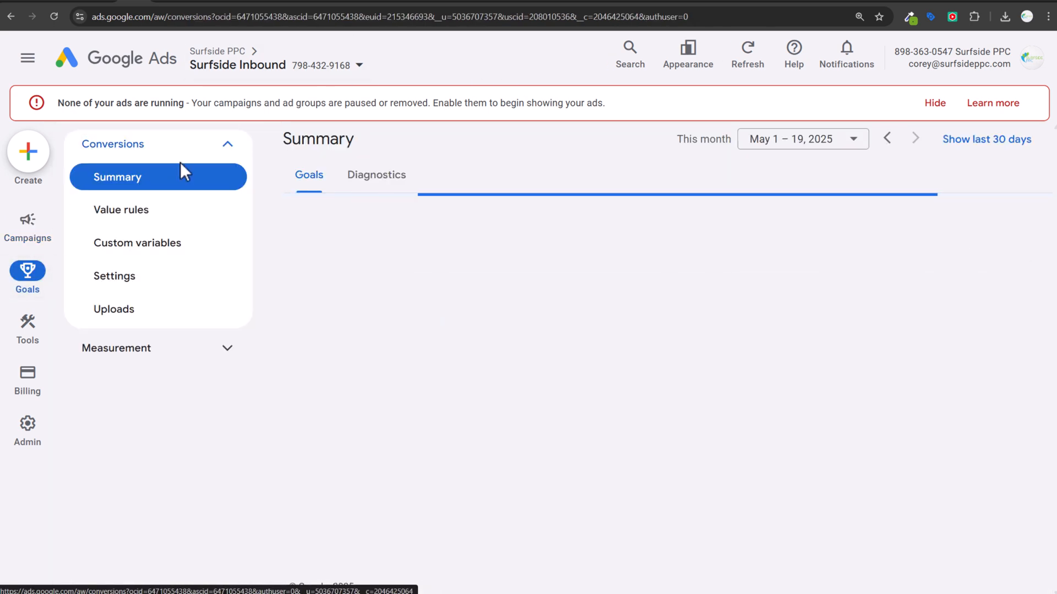
mouse_move(35, 235)
click(180, 287)
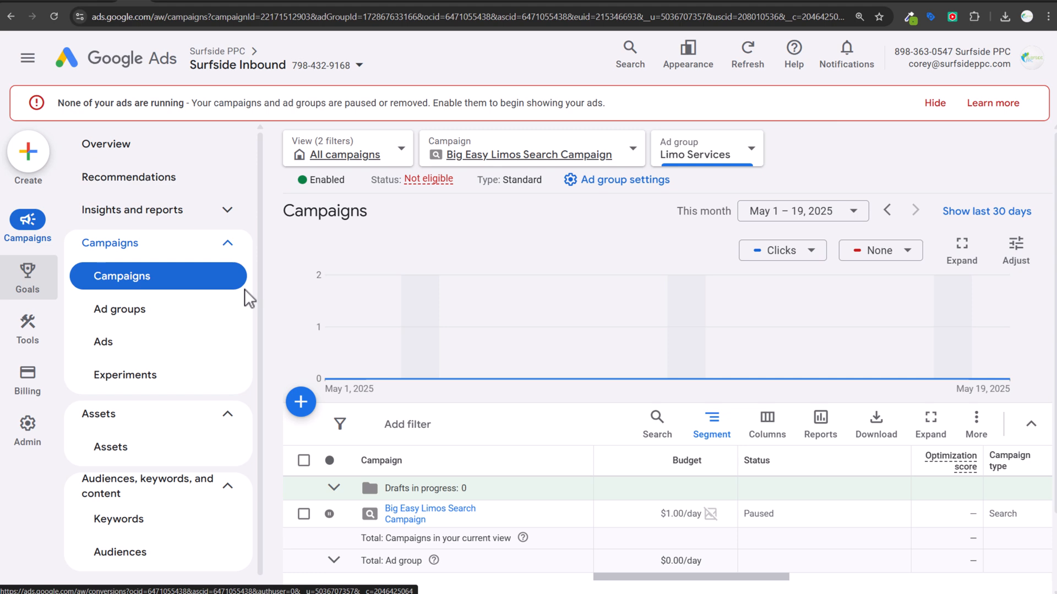
Search the account's pages for "audience" and open the Audiences page of the Audience manager.
click(623, 70)
text(audience)
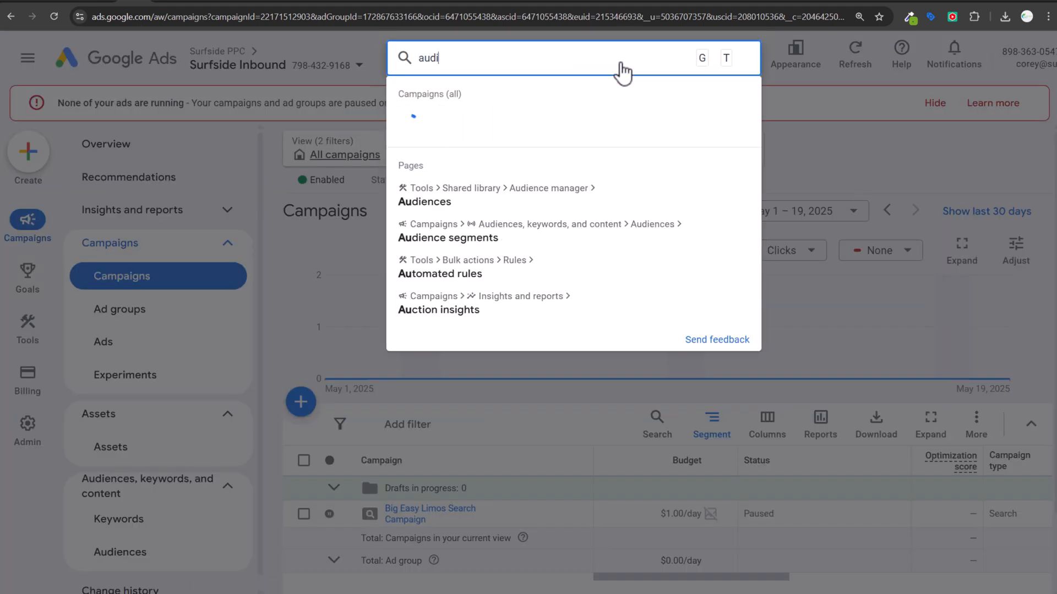
click(530, 205)
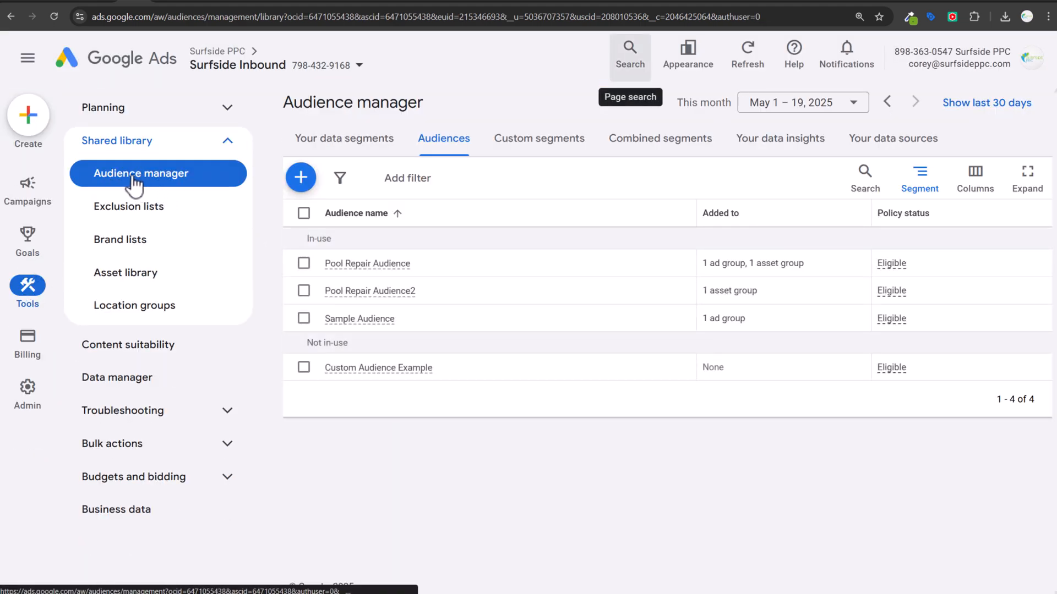
Look through the Audience manager's data segments, custom segments, combined segments, data sources and data insights, ending on the data segments.
click(389, 144)
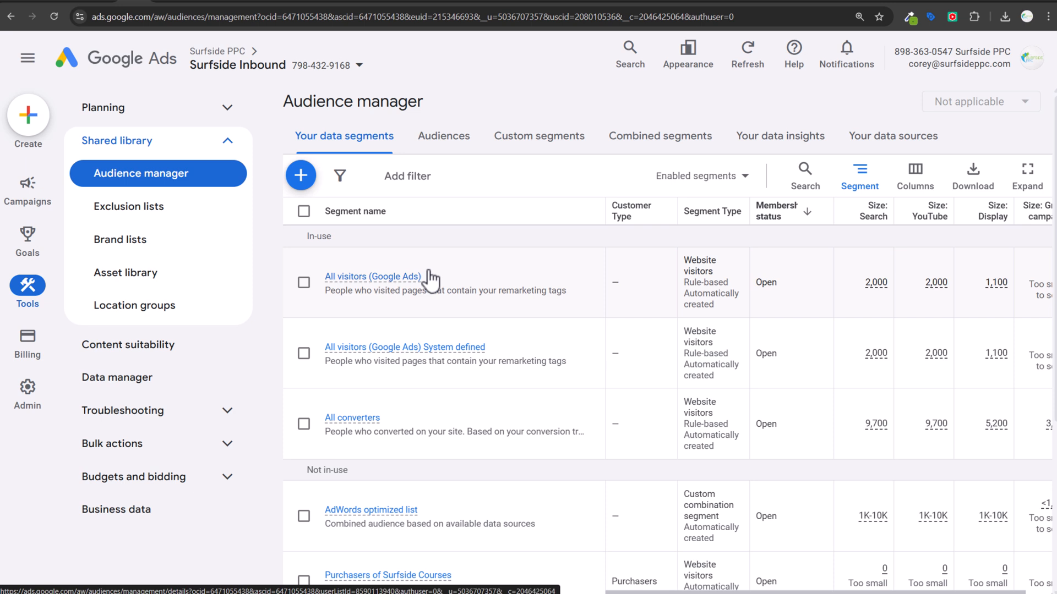
click(550, 138)
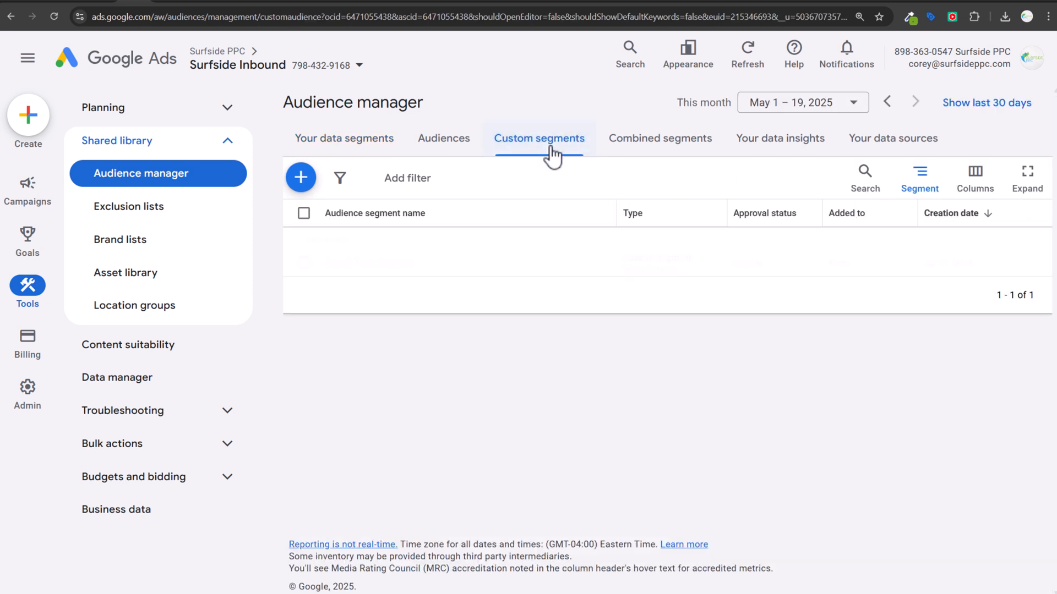
click(625, 148)
click(859, 148)
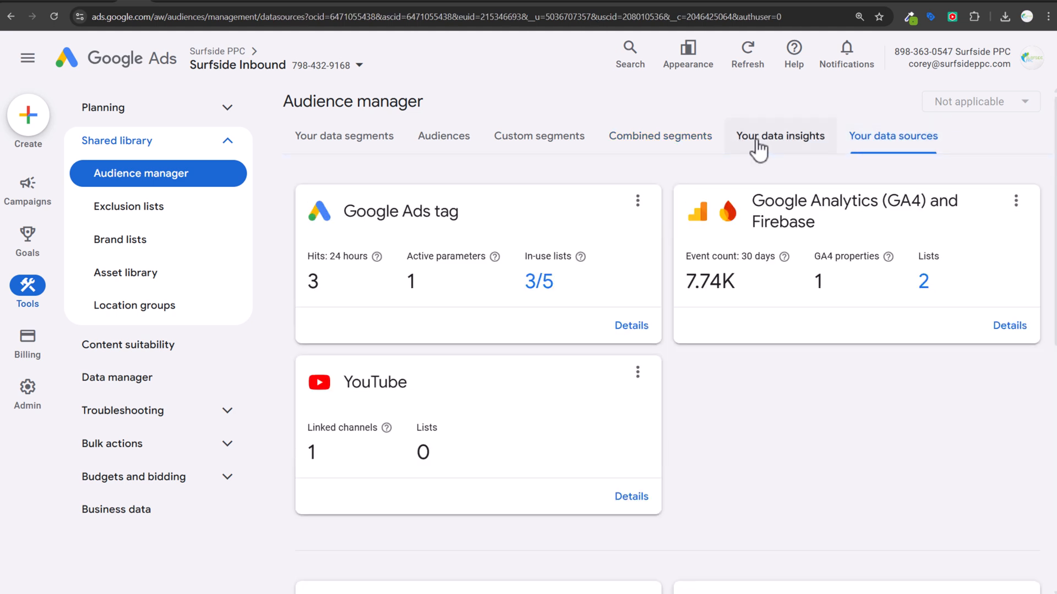
click(758, 144)
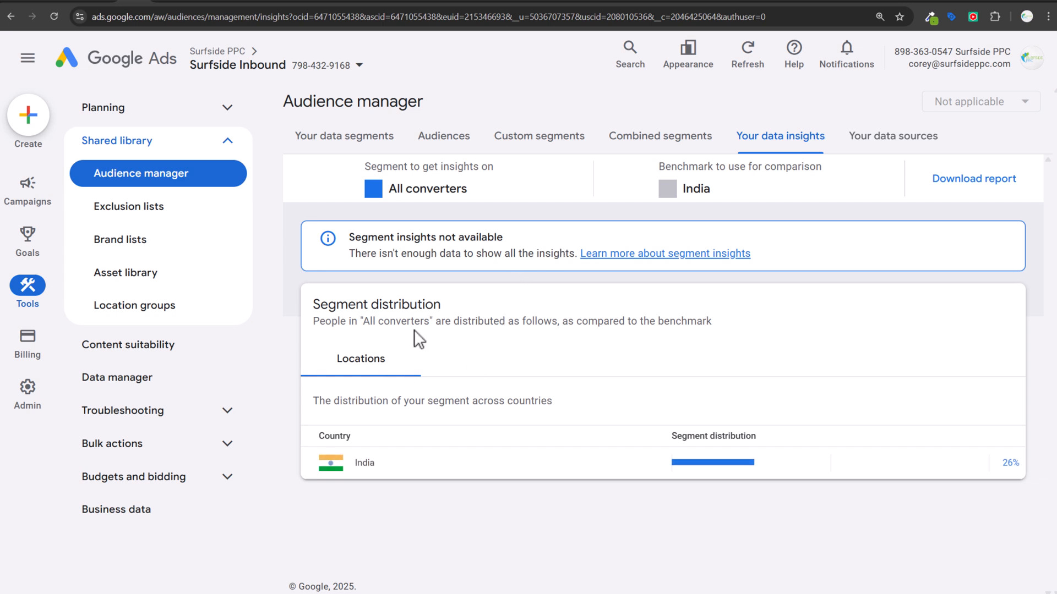
click(365, 145)
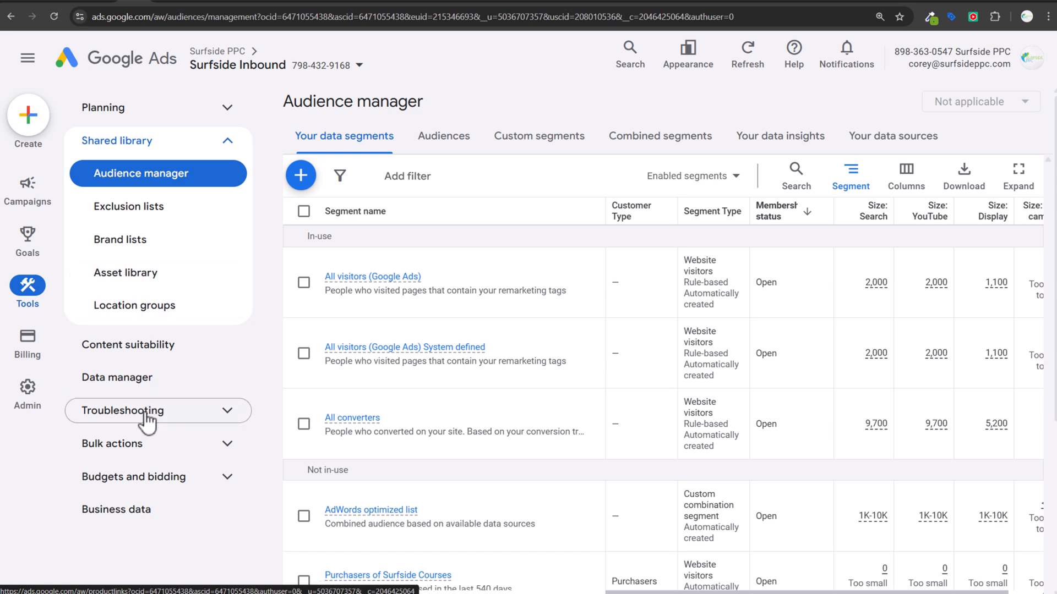
Show the Budgets and bidding and Troubleshooting tools, and return to the campaigns table.
click(157, 477)
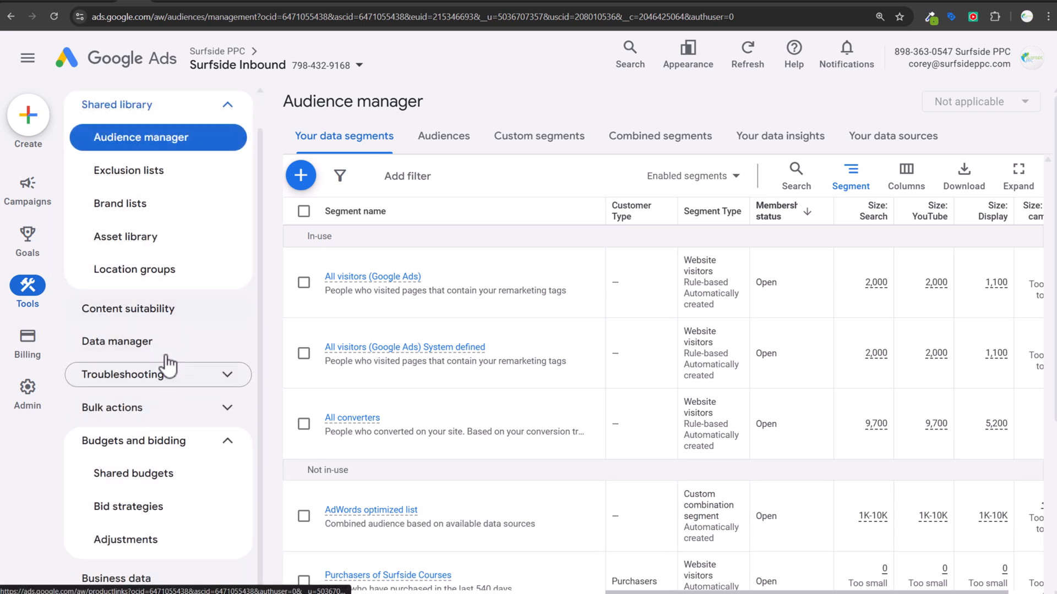
click(174, 383)
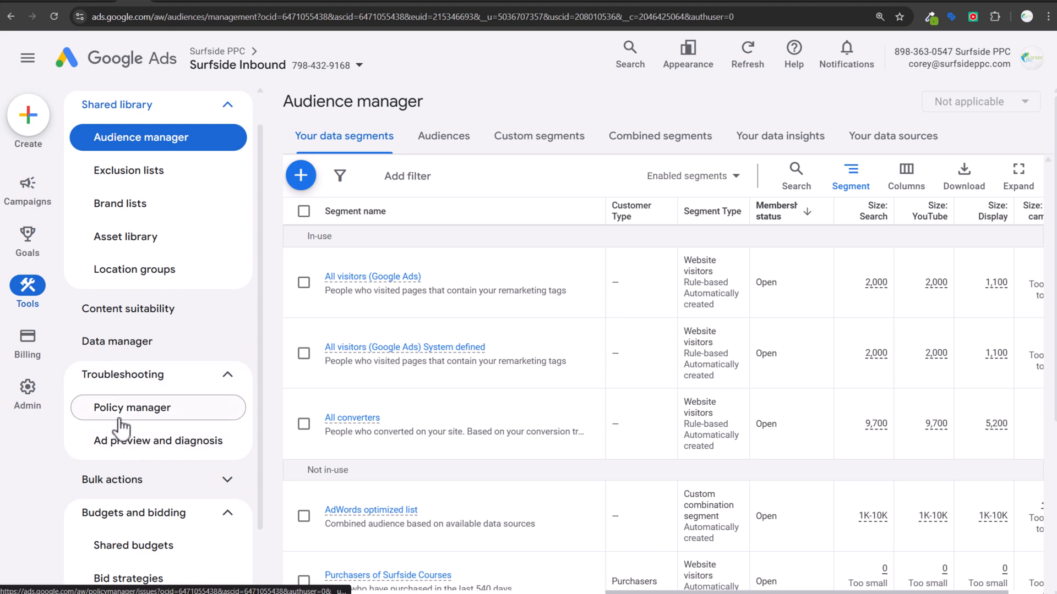
mouse_move(28, 190)
click(159, 245)
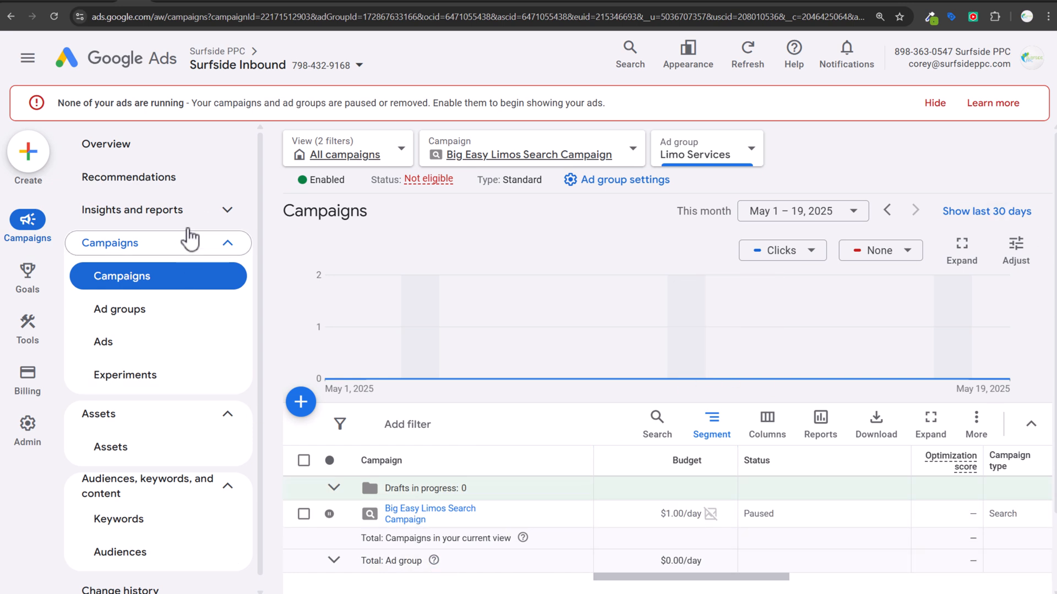
View the Limo Services reports on when and where ads showed, by device and placement, and the landing pages report.
click(224, 210)
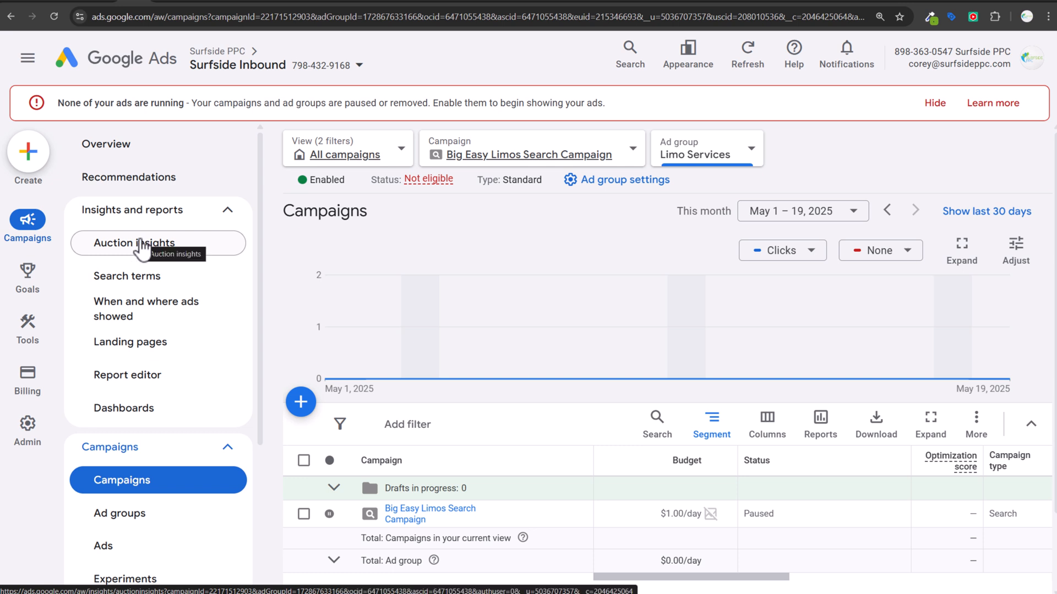
click(137, 309)
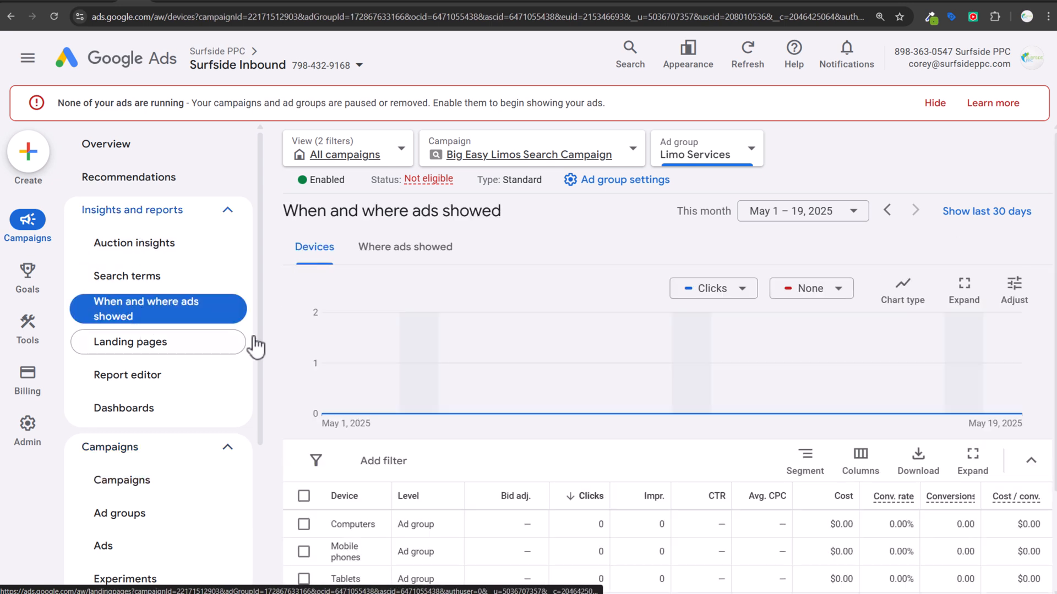
click(367, 255)
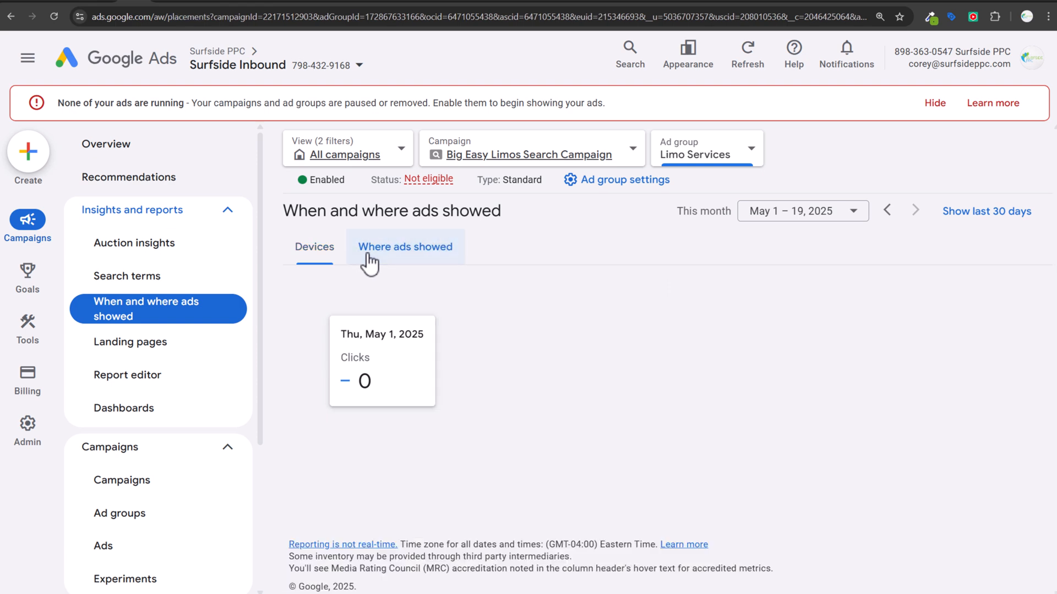
scroll(411, 306, down, 1)
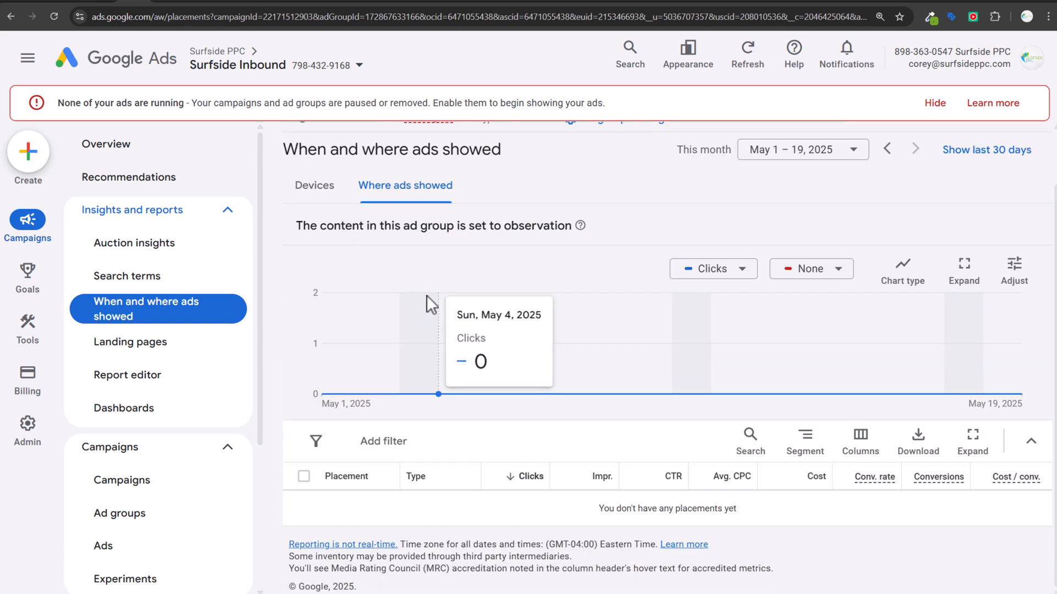
scroll(534, 229, up, 1)
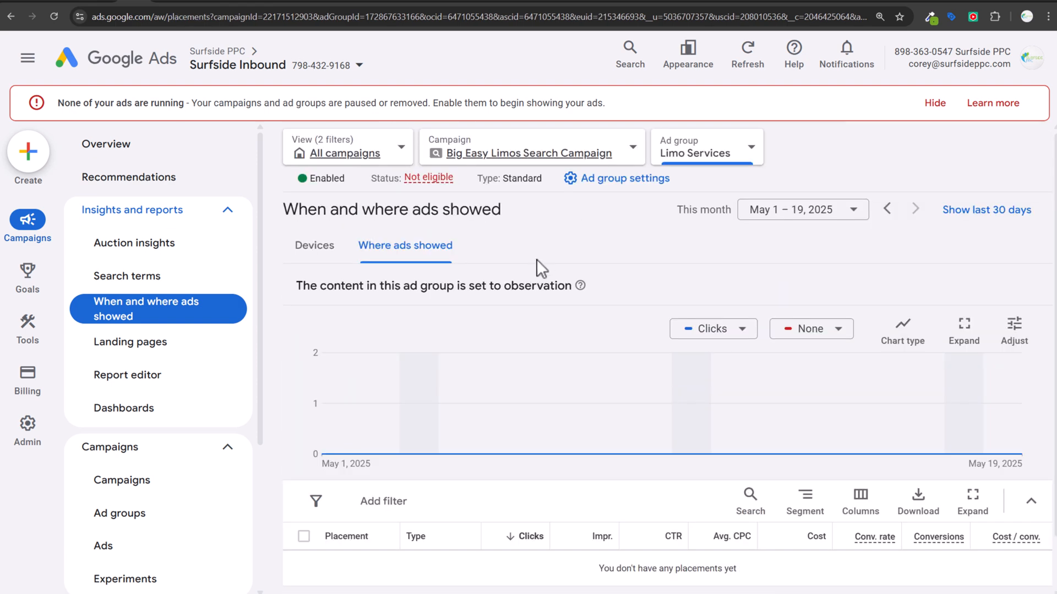
click(193, 348)
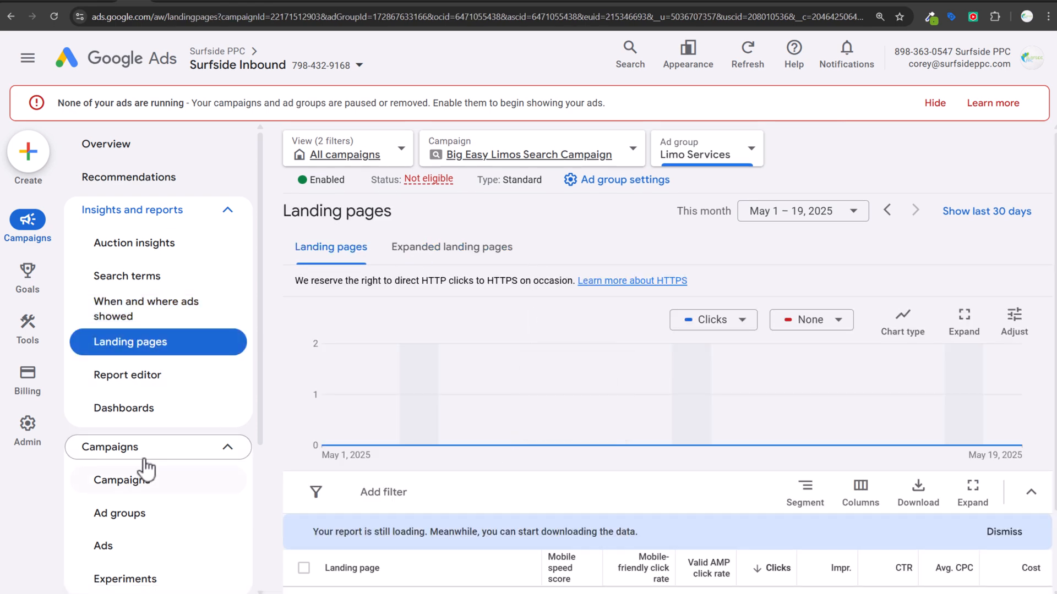
scroll(154, 402, down, 4)
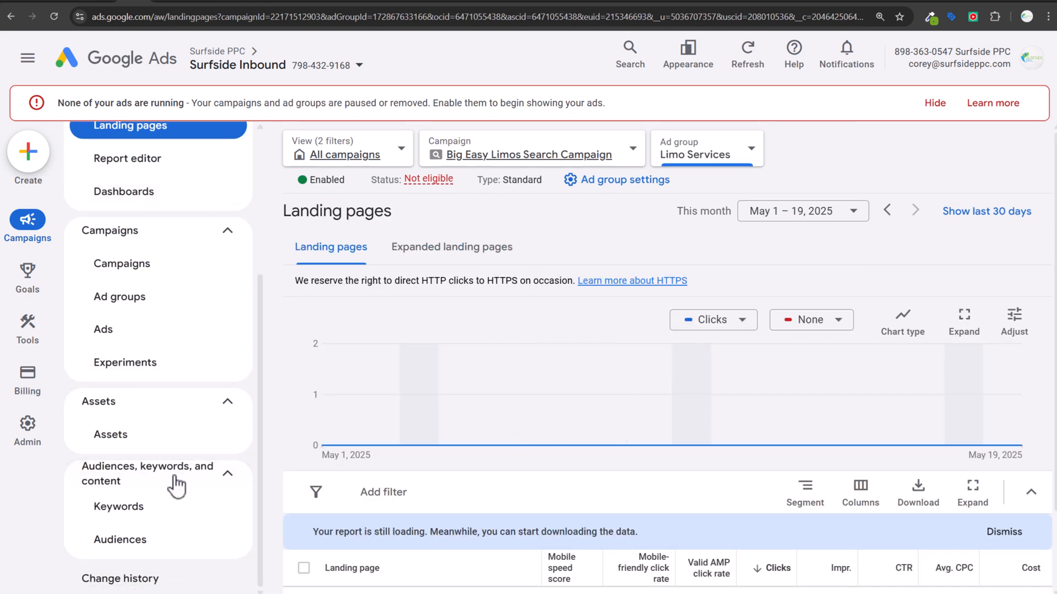
View the Limo Services keywords table and return to the campaigns table.
click(198, 517)
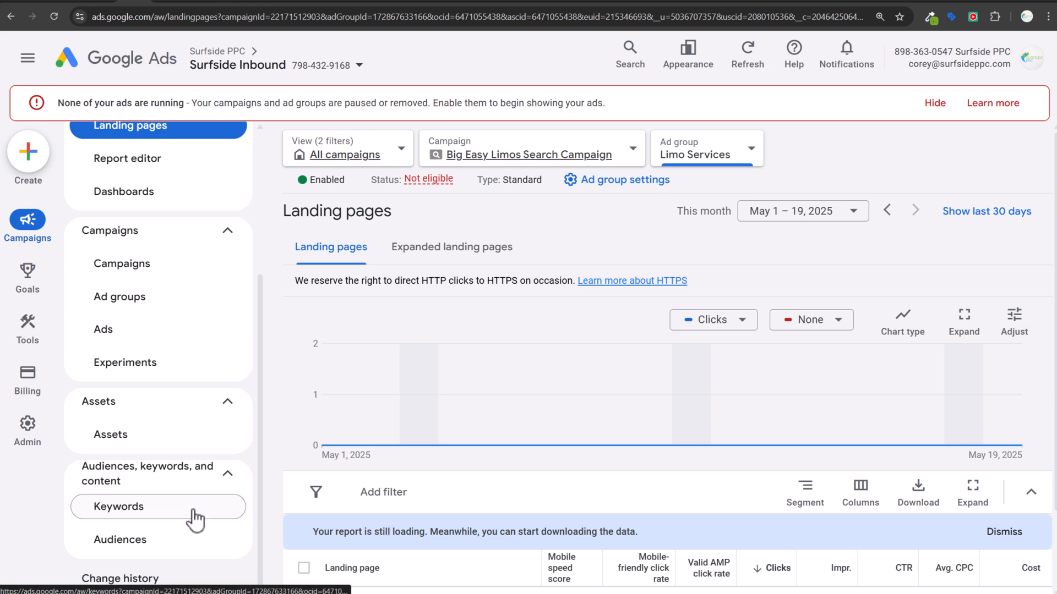
scroll(611, 402, down, 1)
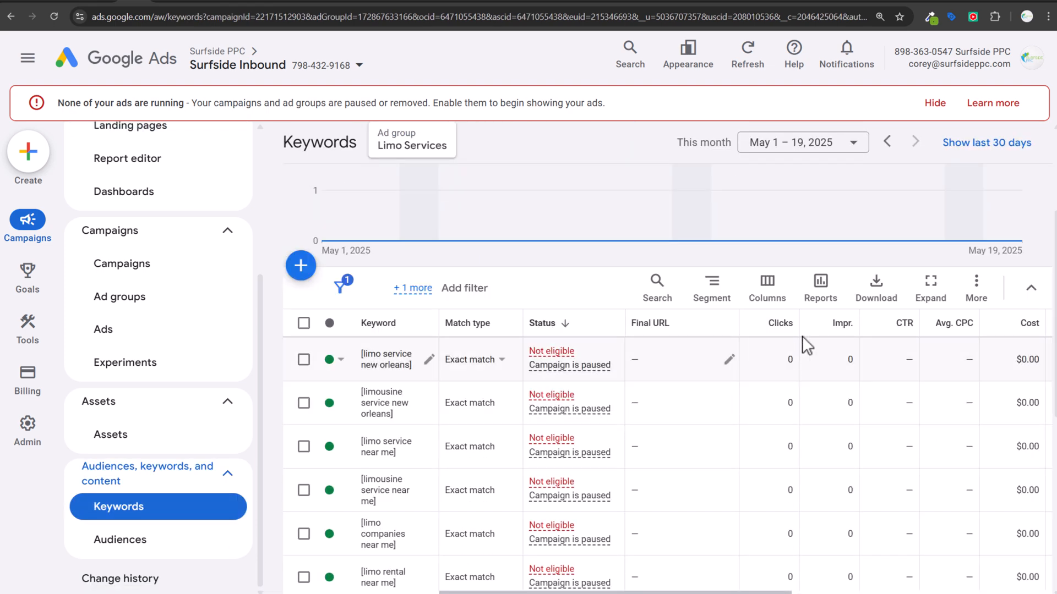
scroll(781, 332, up, 3)
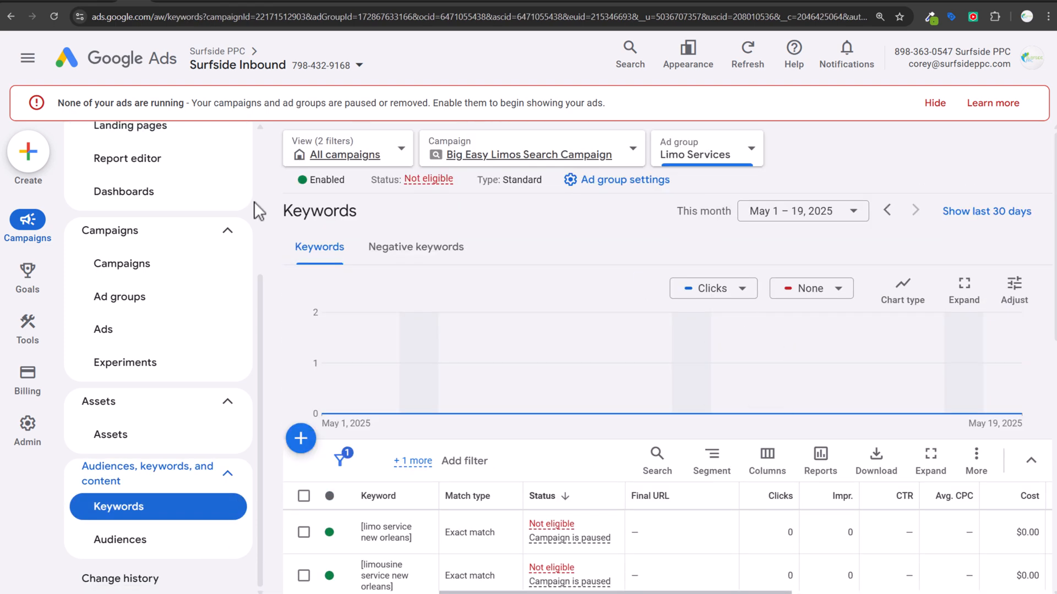
click(168, 268)
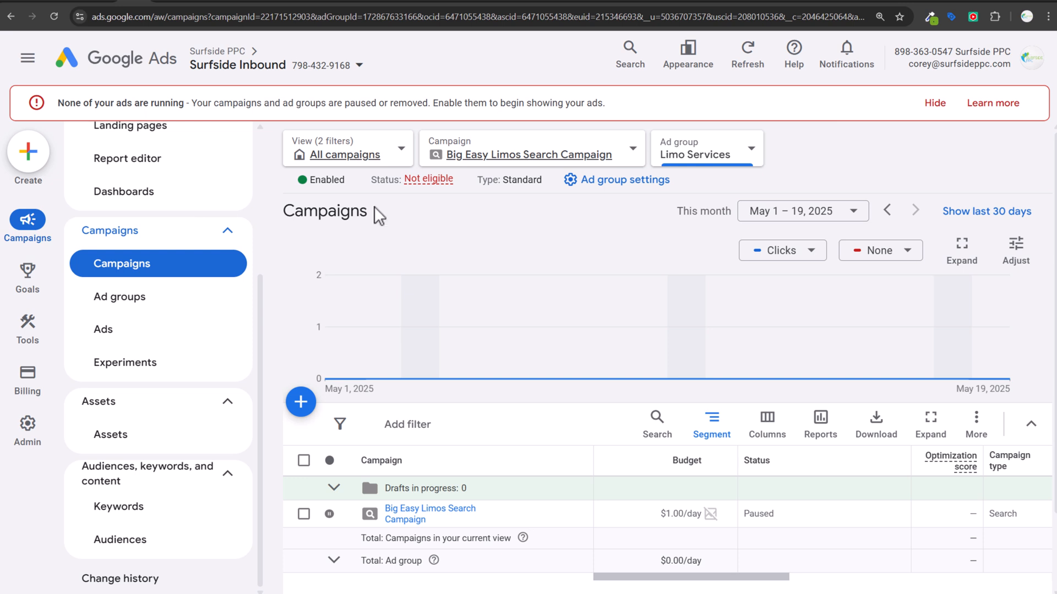